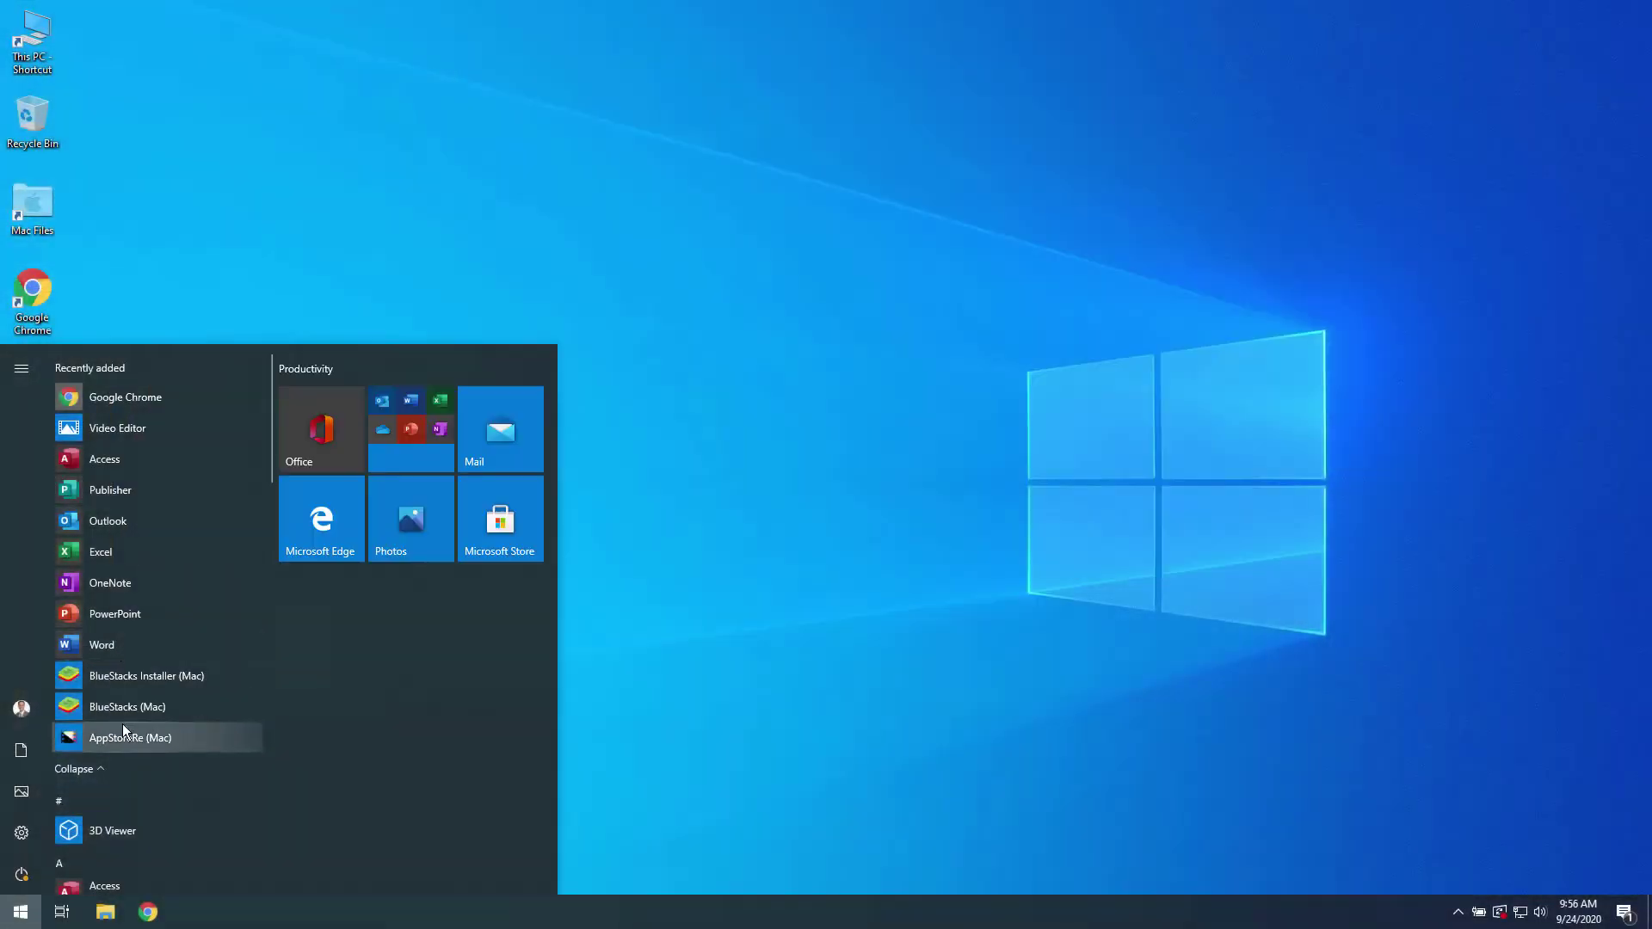
Step: Launch Word from the Start menu and create a blank document
click(116, 647)
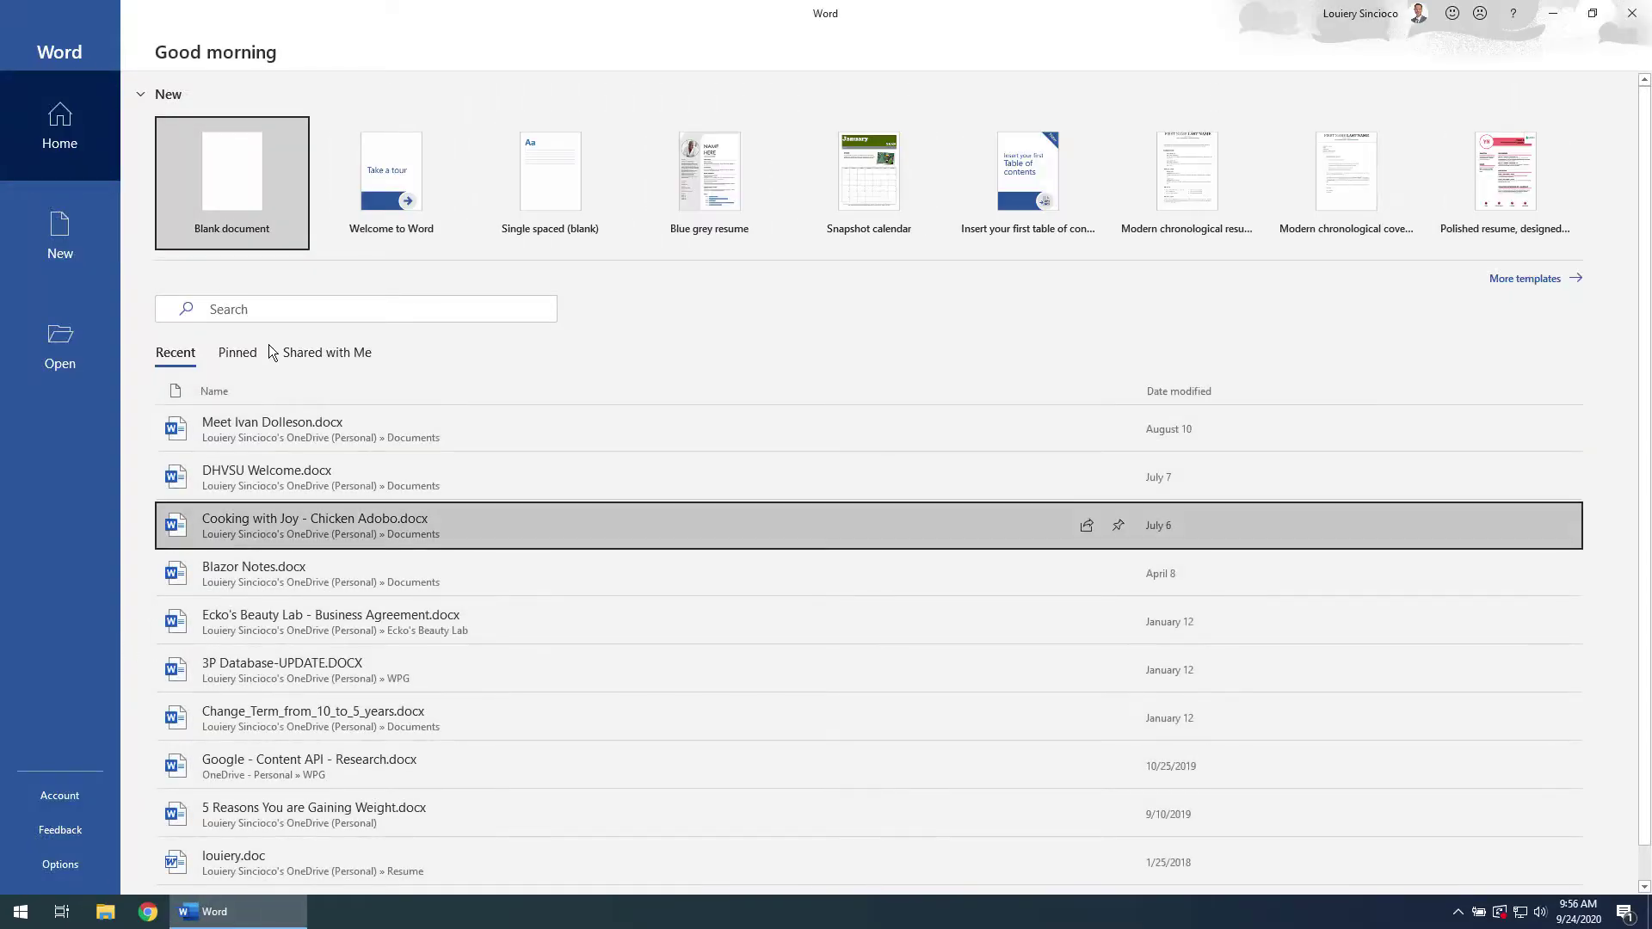
click(247, 186)
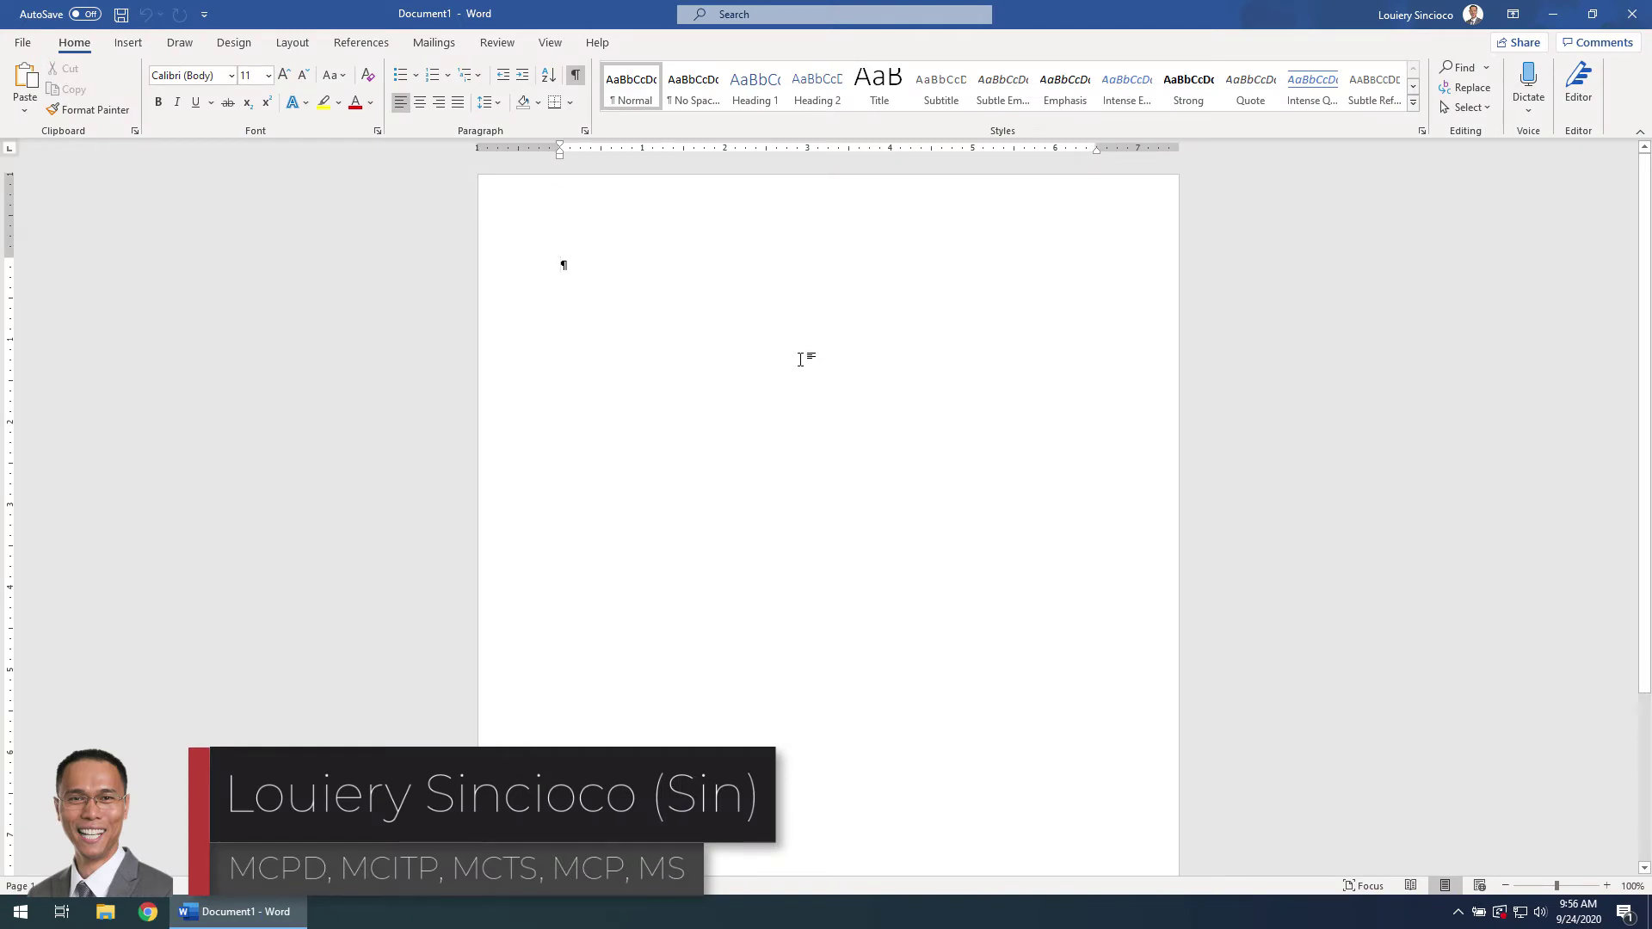
click(551, 42)
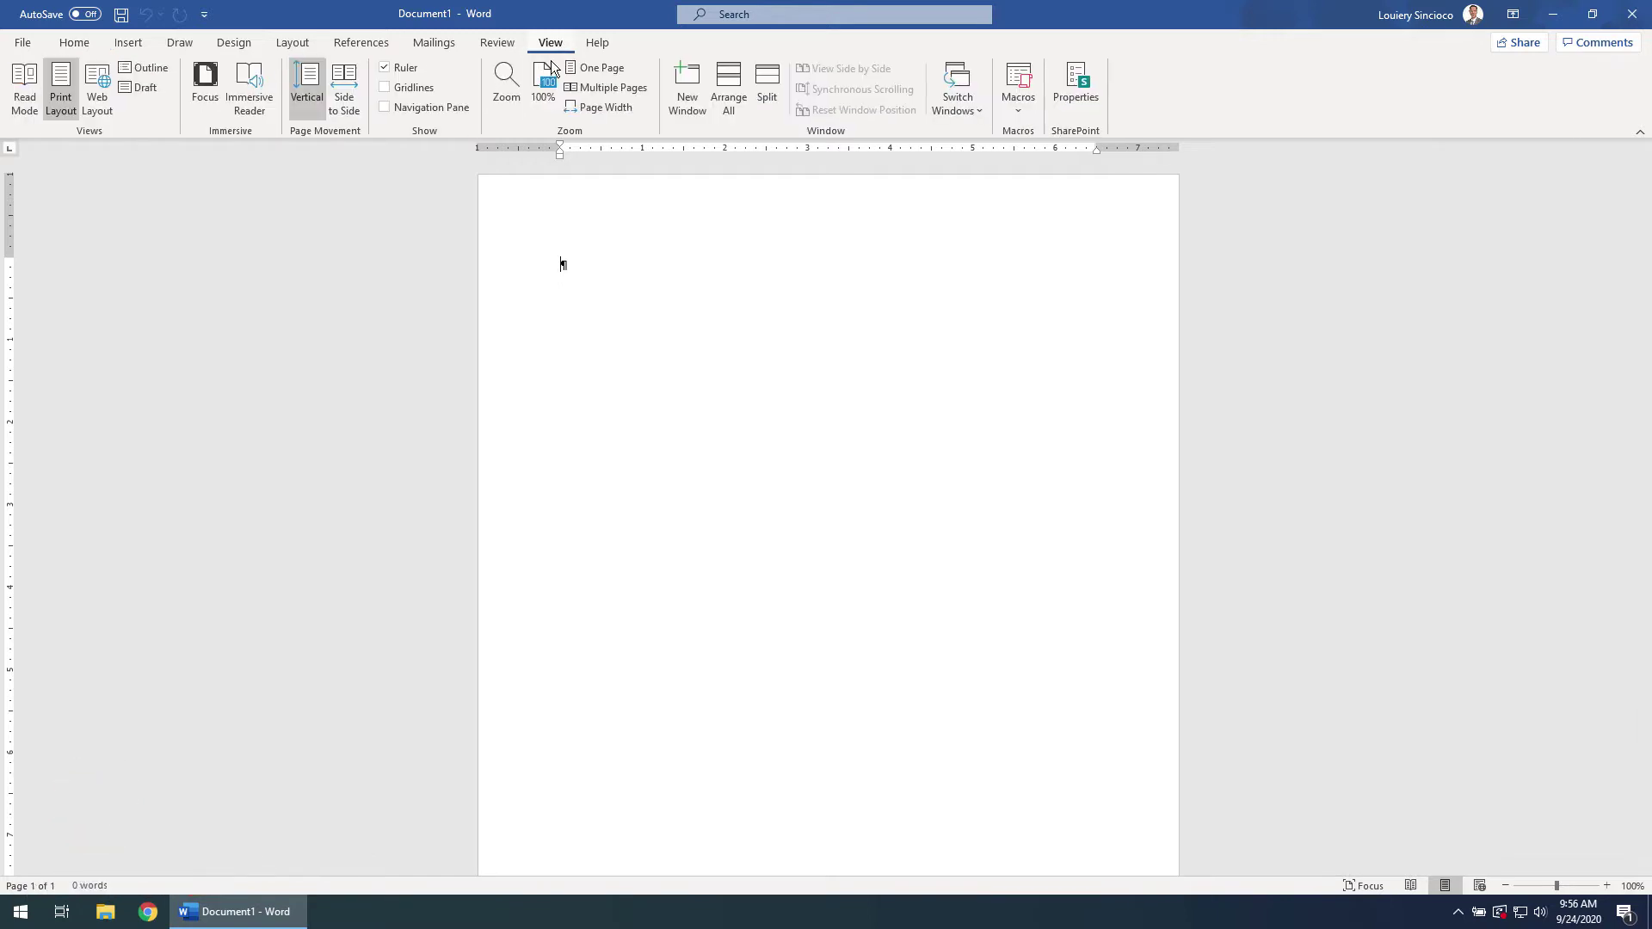
click(391, 69)
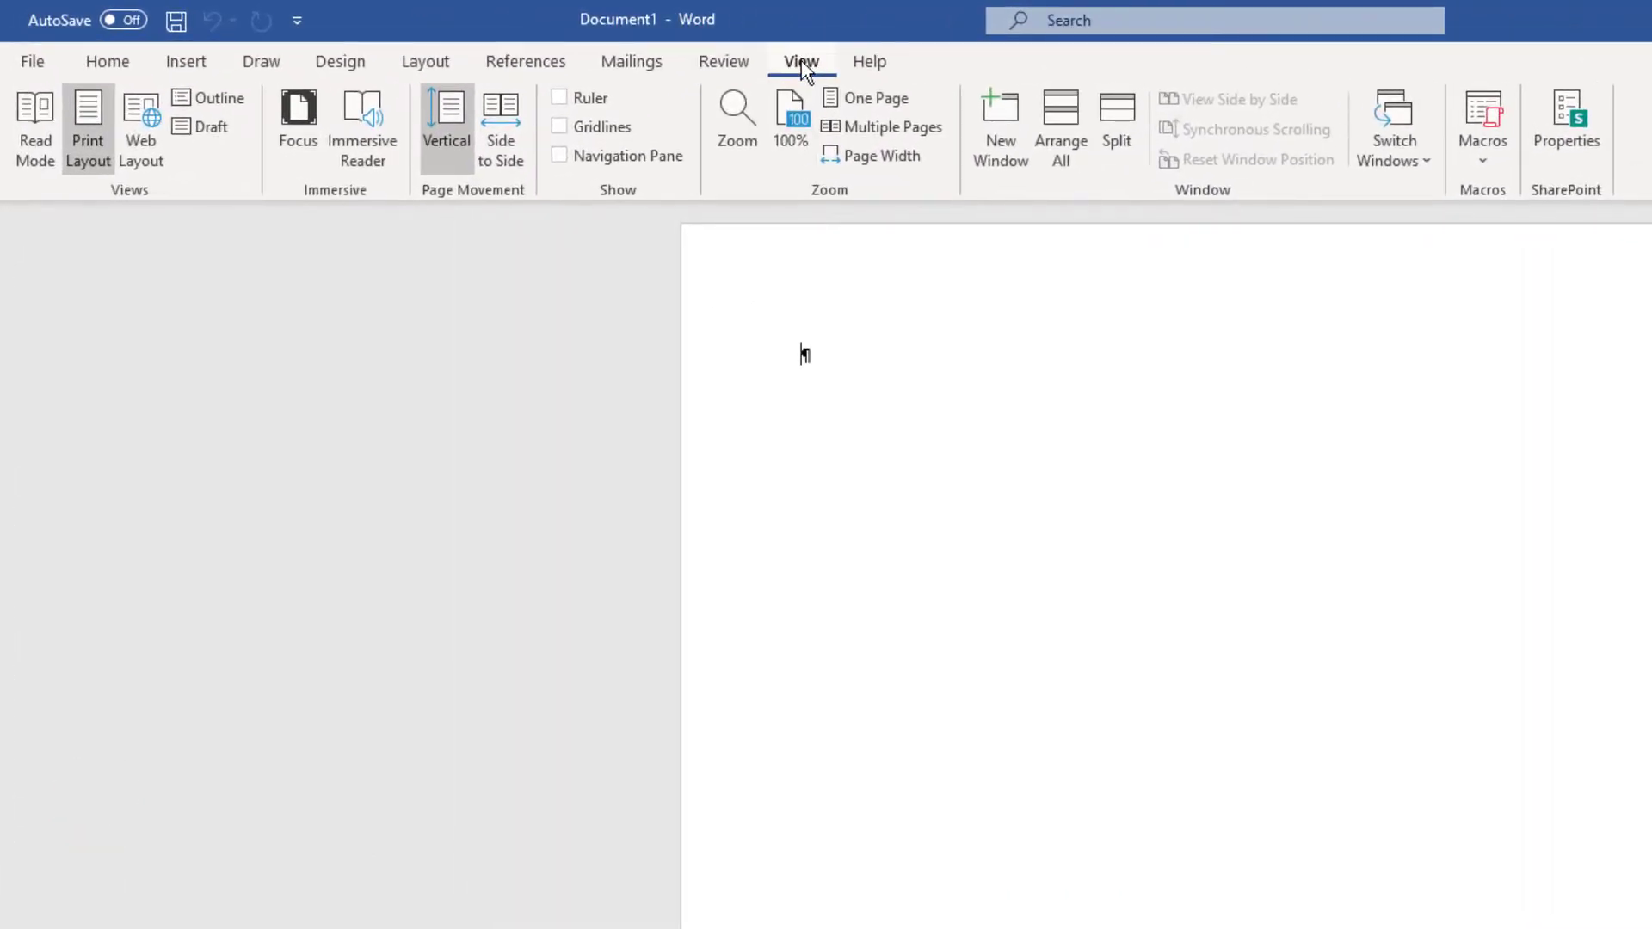
click(560, 97)
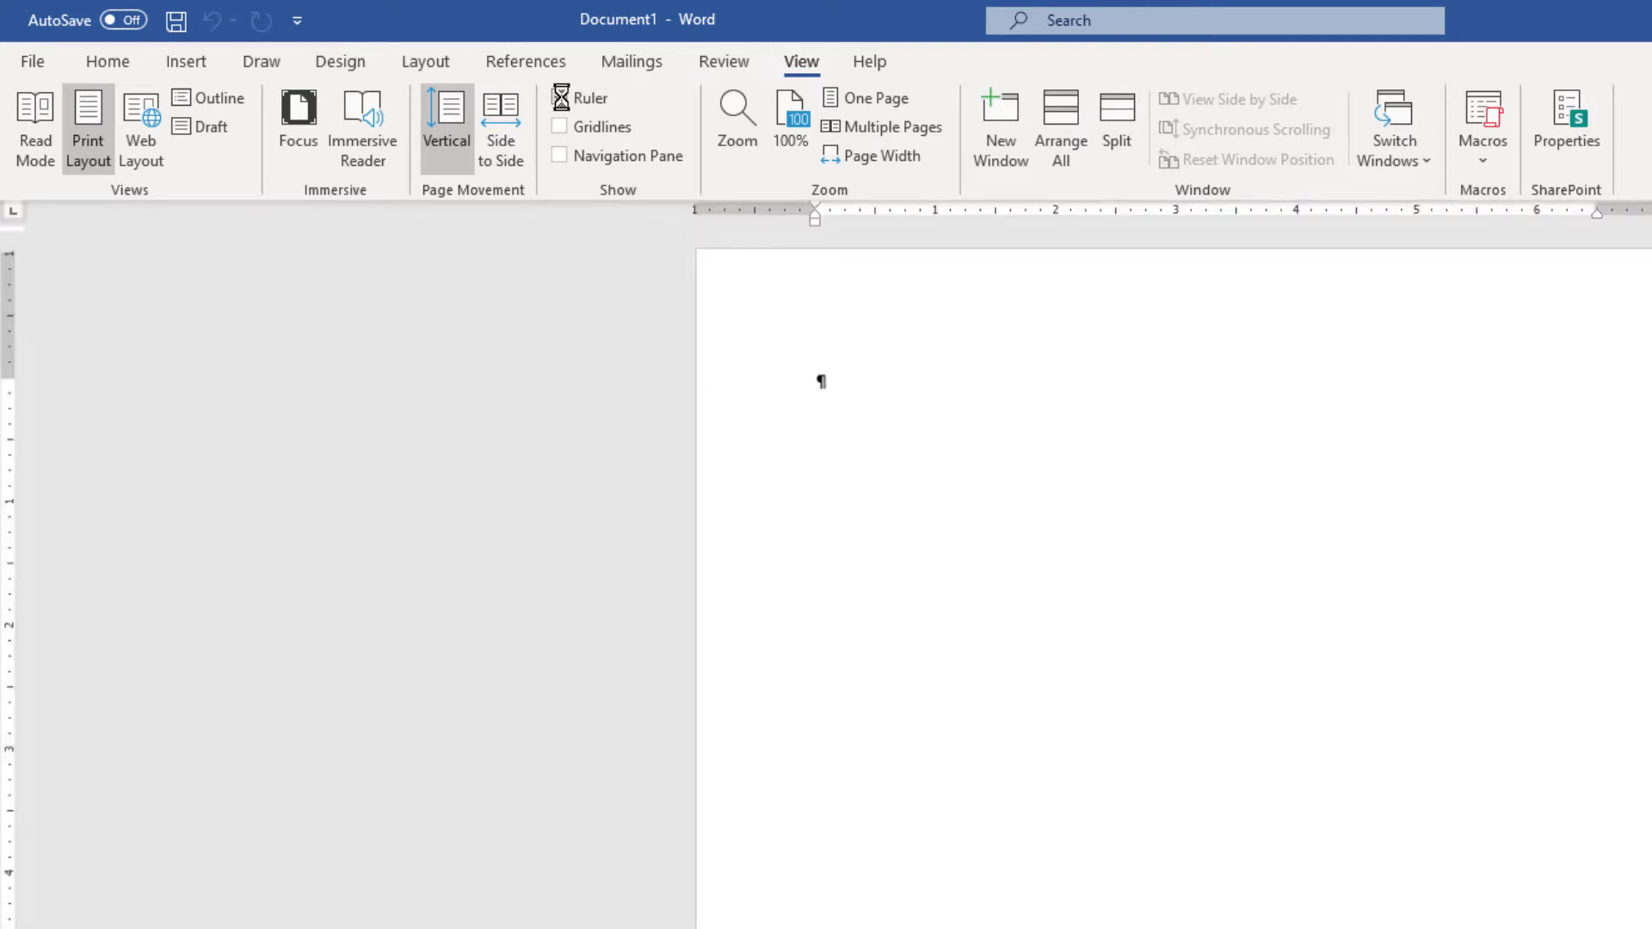
click(123, 64)
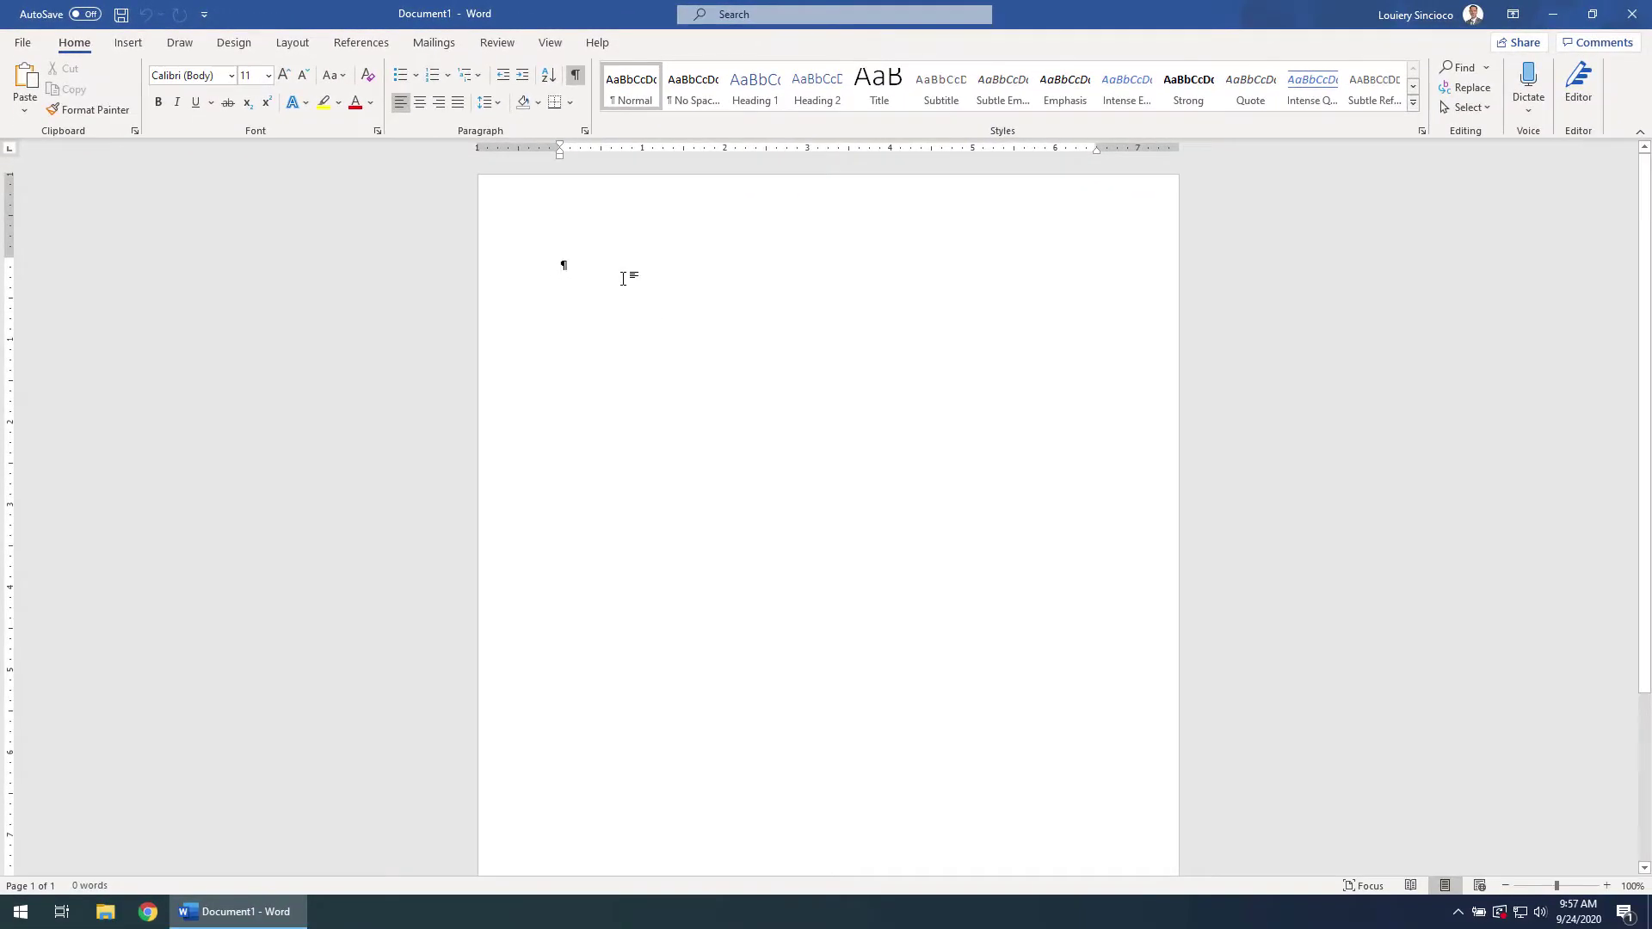
Step: Search the web for 'ipsum' in Chrome
click(148, 912)
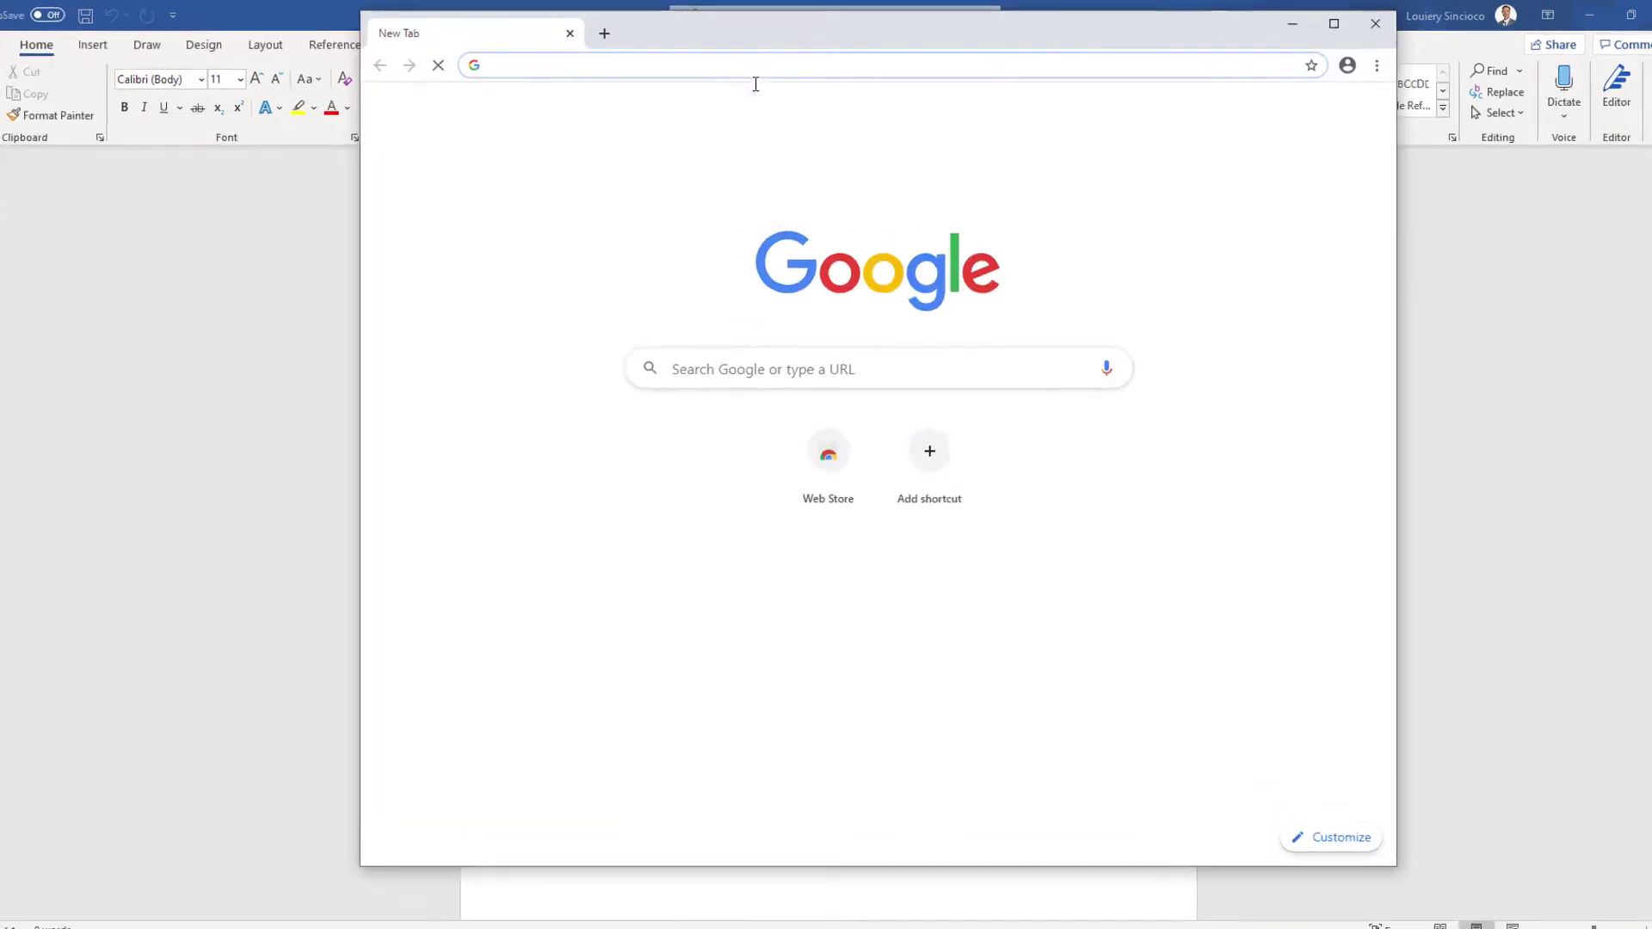
click(755, 84)
text(ipsum)
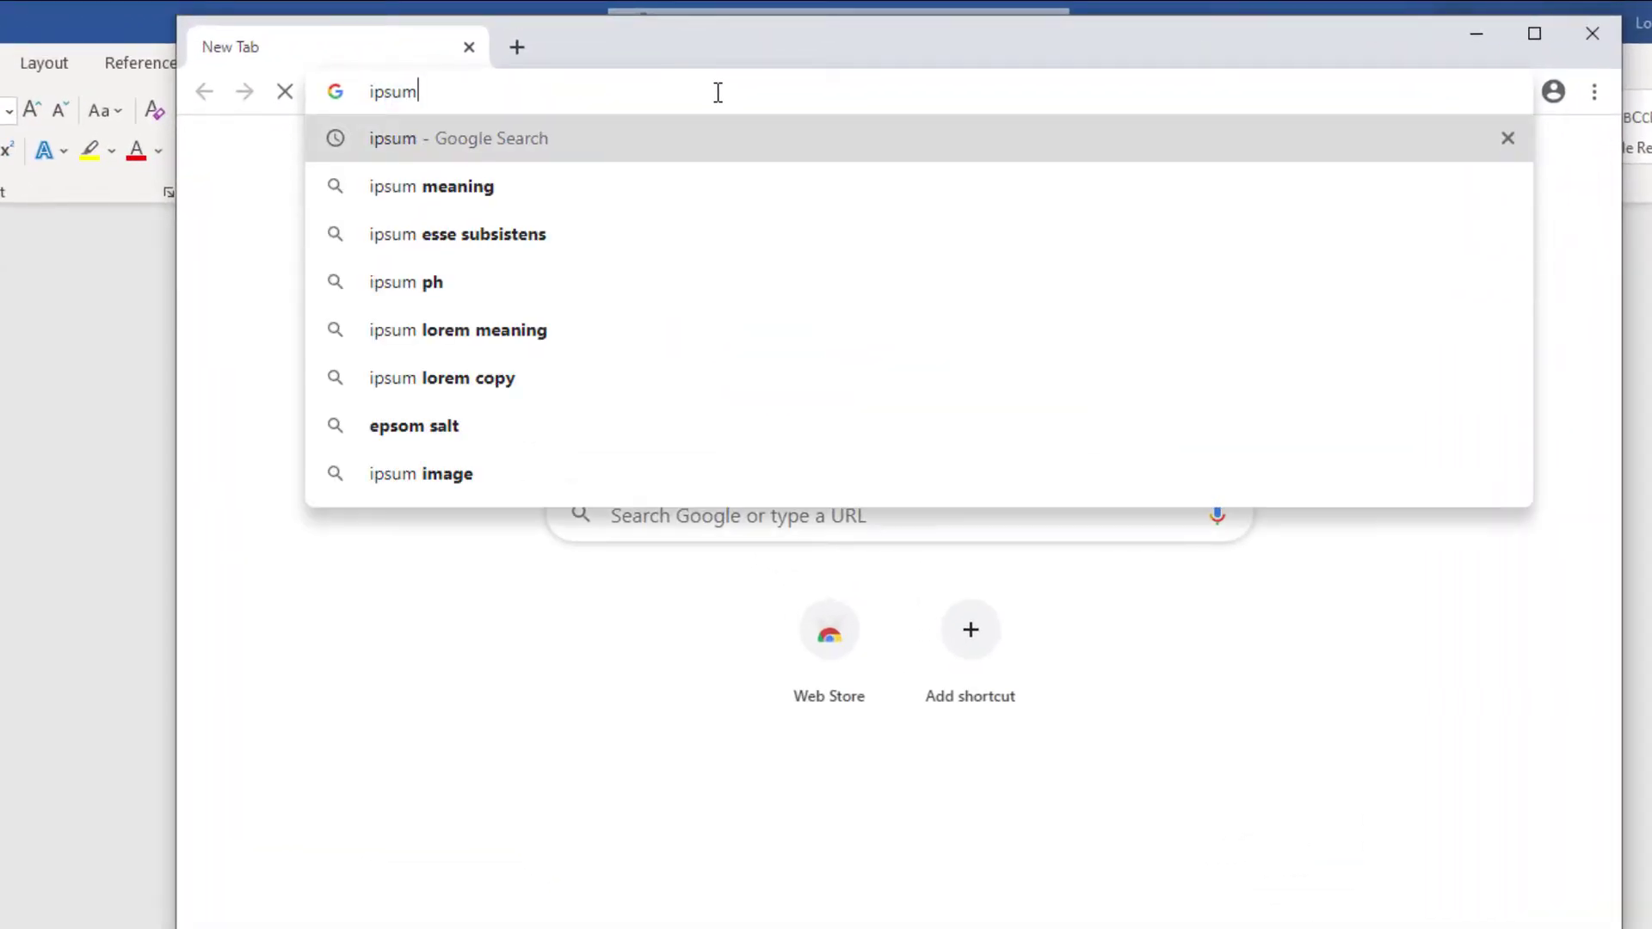
key(Return)
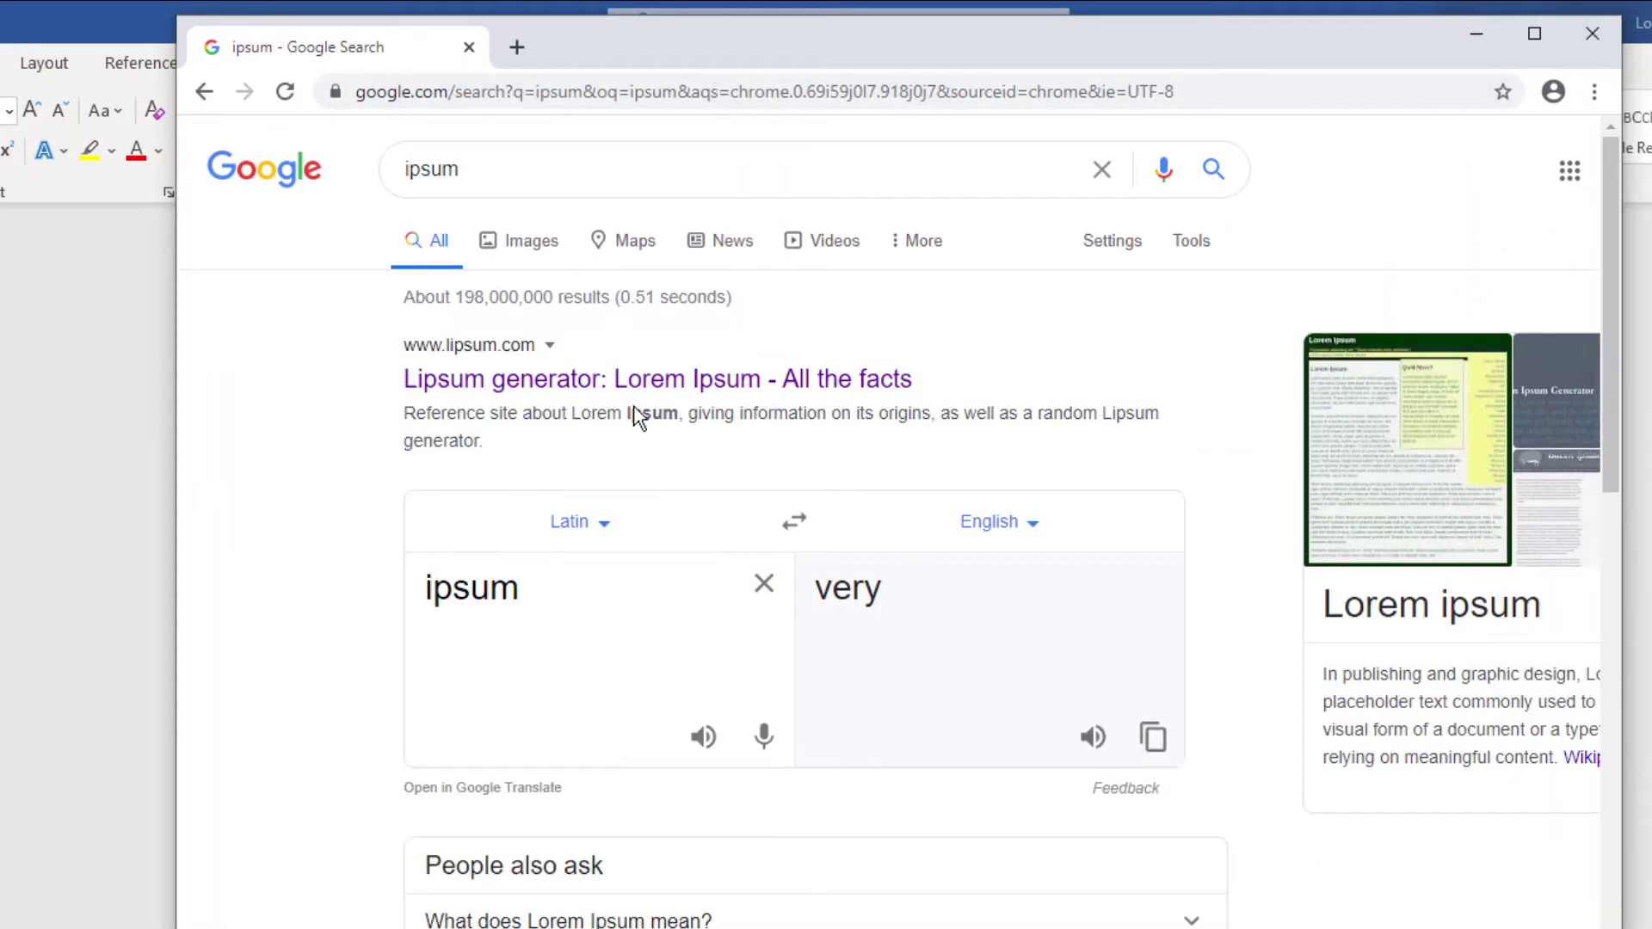
Step: Open lipsum.com and select the 'Why do we use it?' paragraph
click(621, 387)
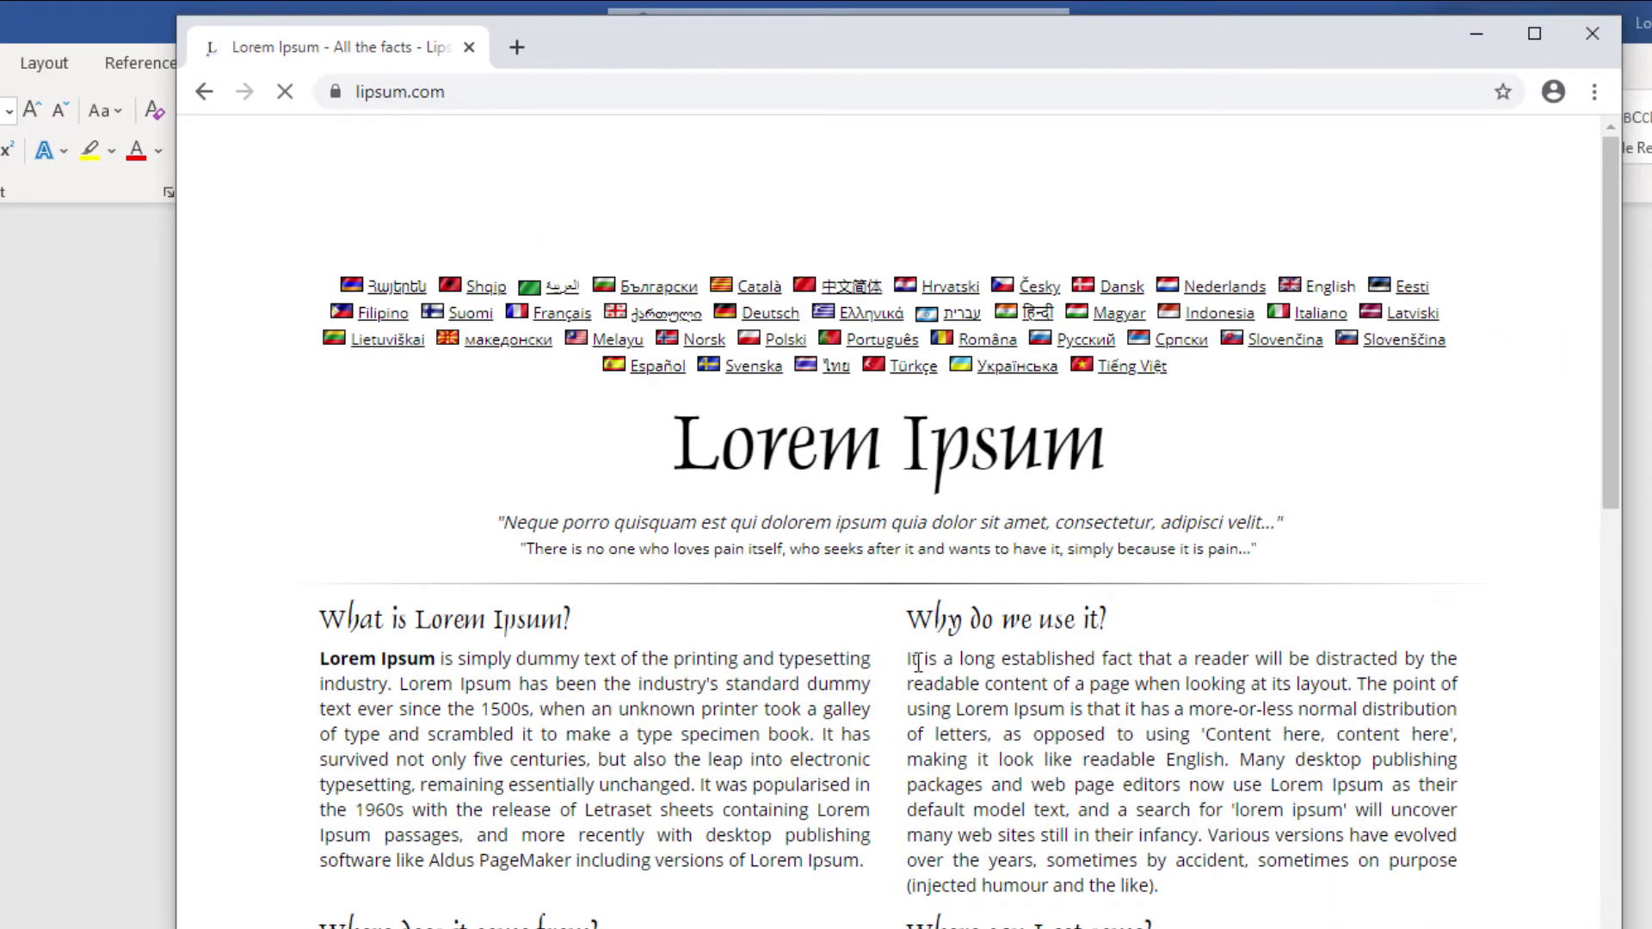
drag(907, 659, 1172, 889)
click(86, 641)
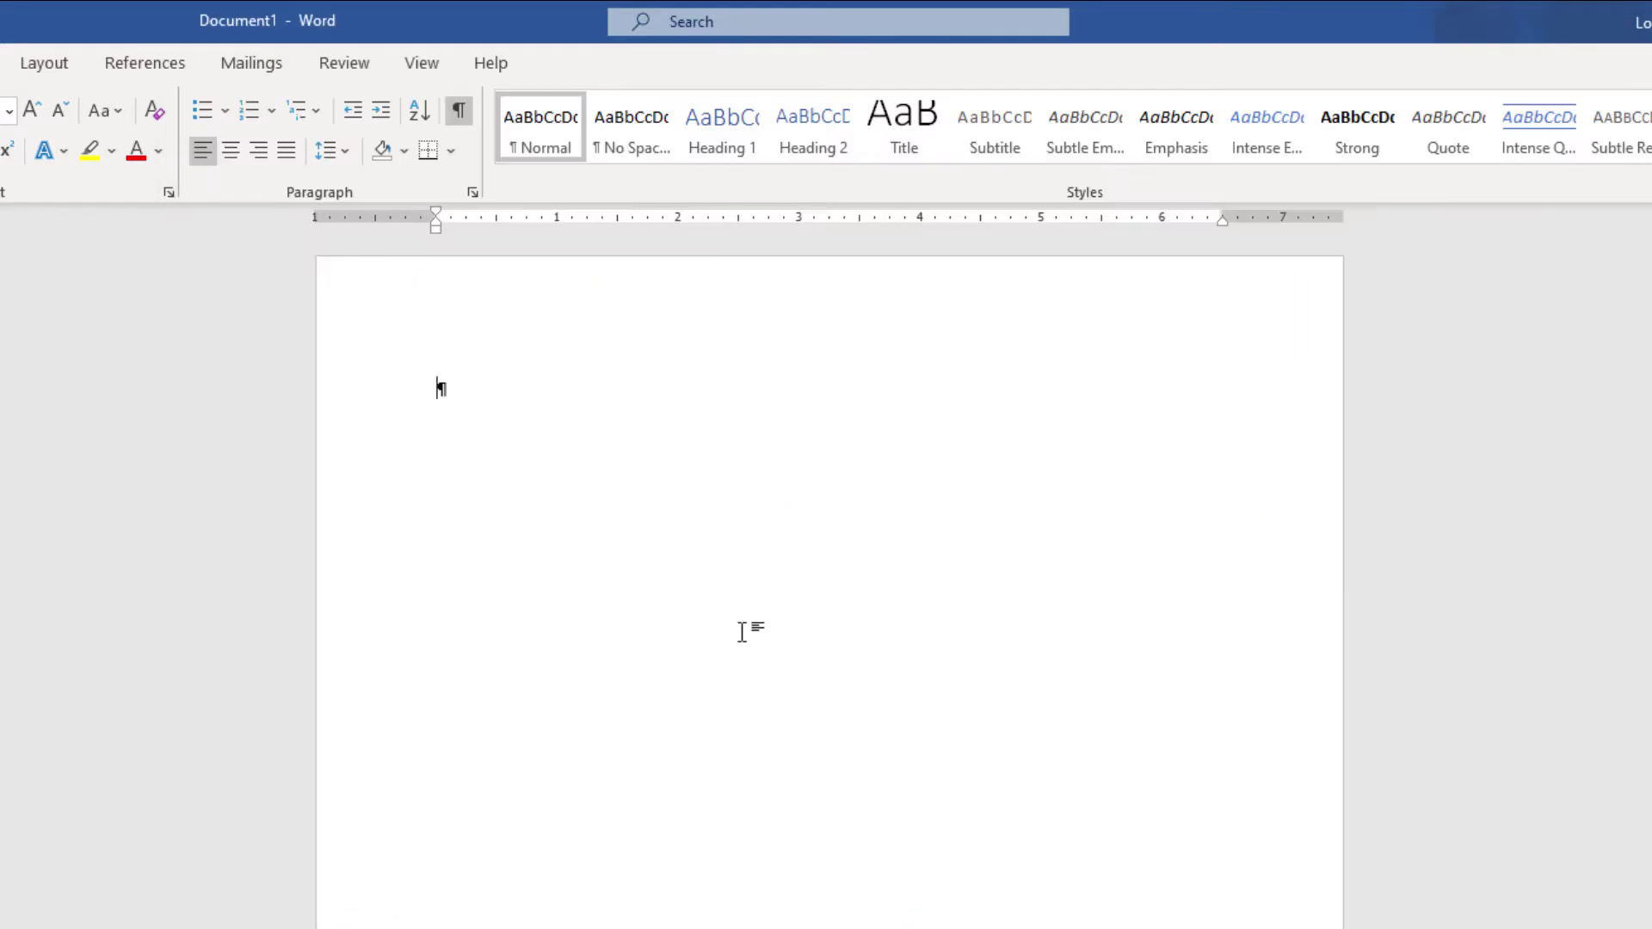
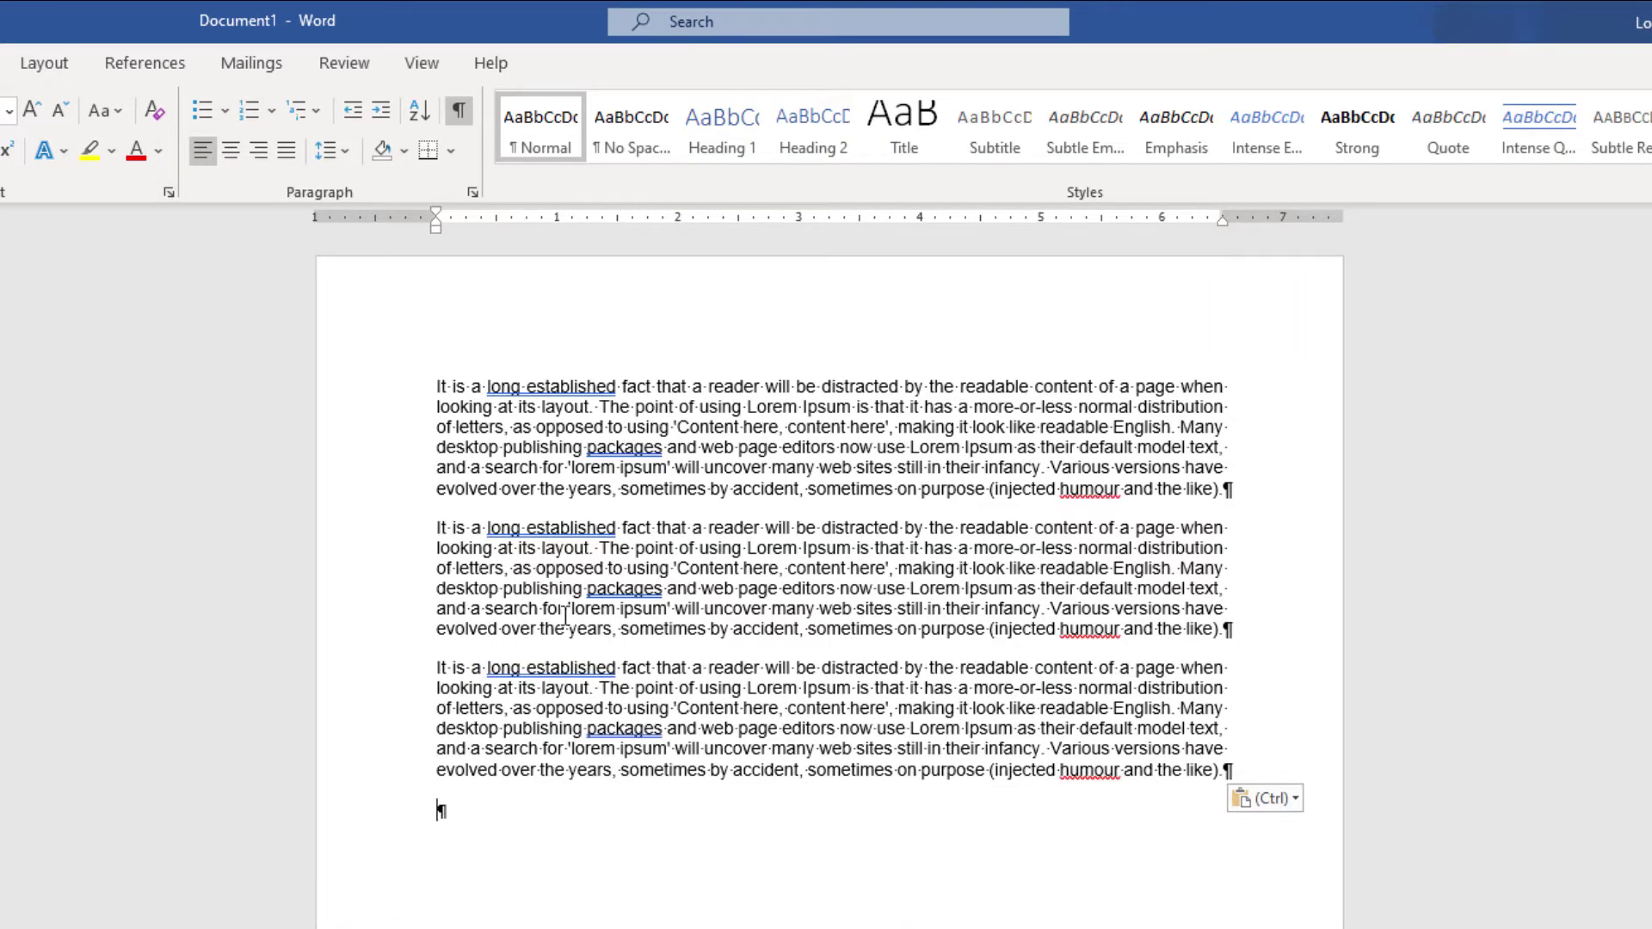
Step: Delete the empty trailing paragraph, toggling formatting marks off and on to check it
drag(439, 813, 451, 815)
click(461, 113)
click(465, 117)
click(503, 822)
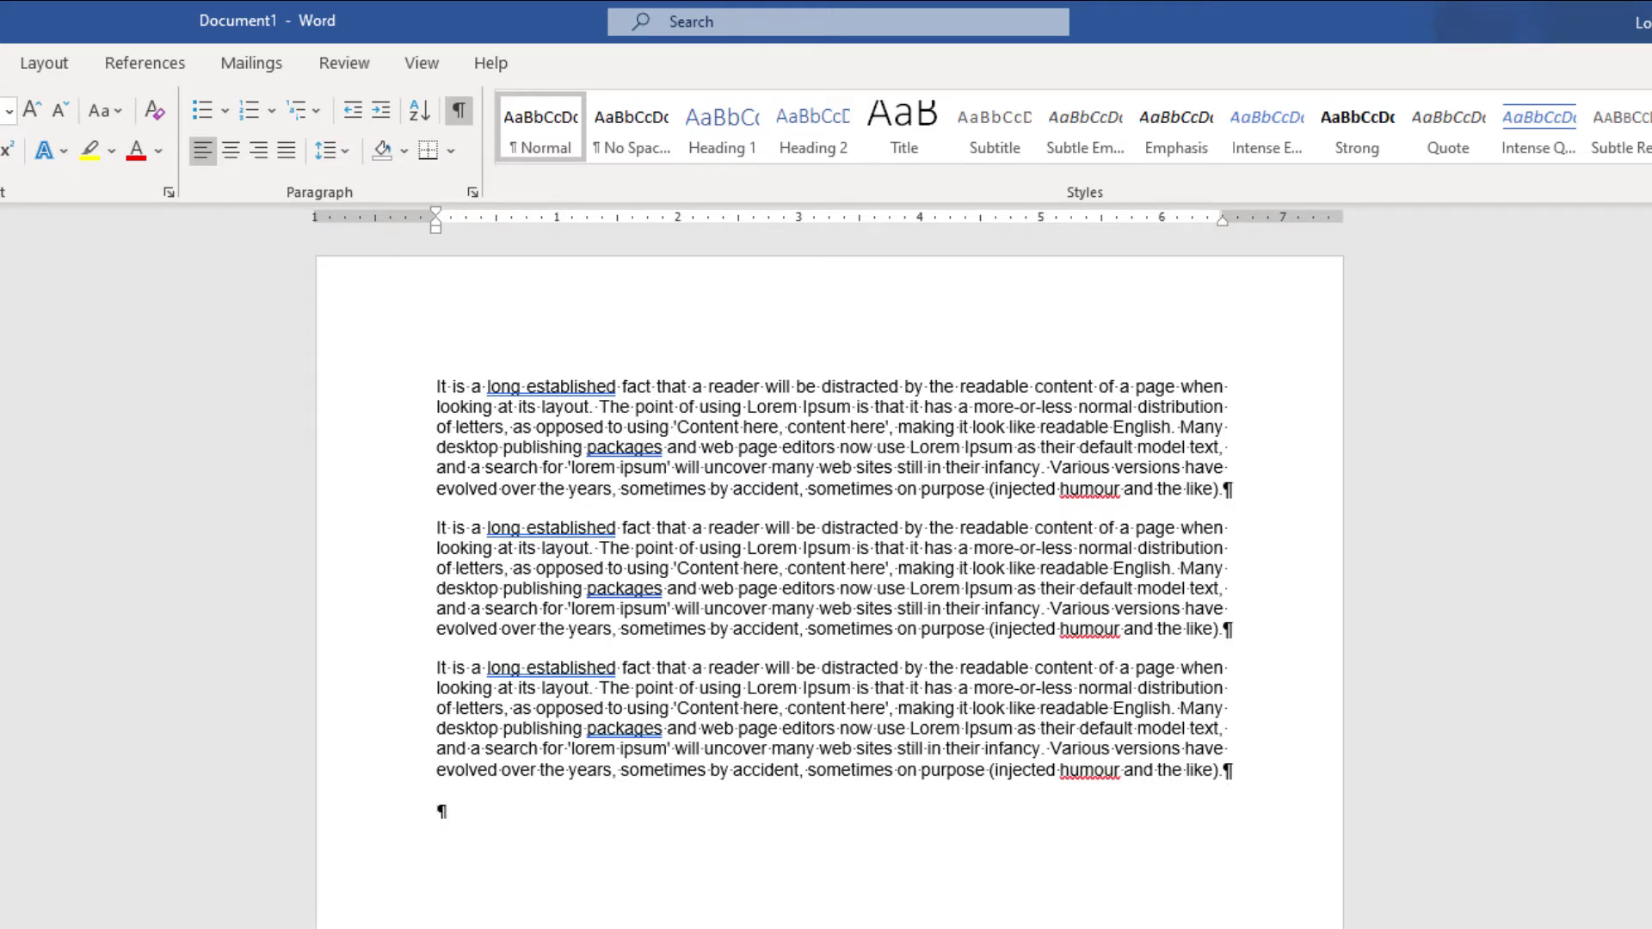
key(BackSpace)
click(459, 114)
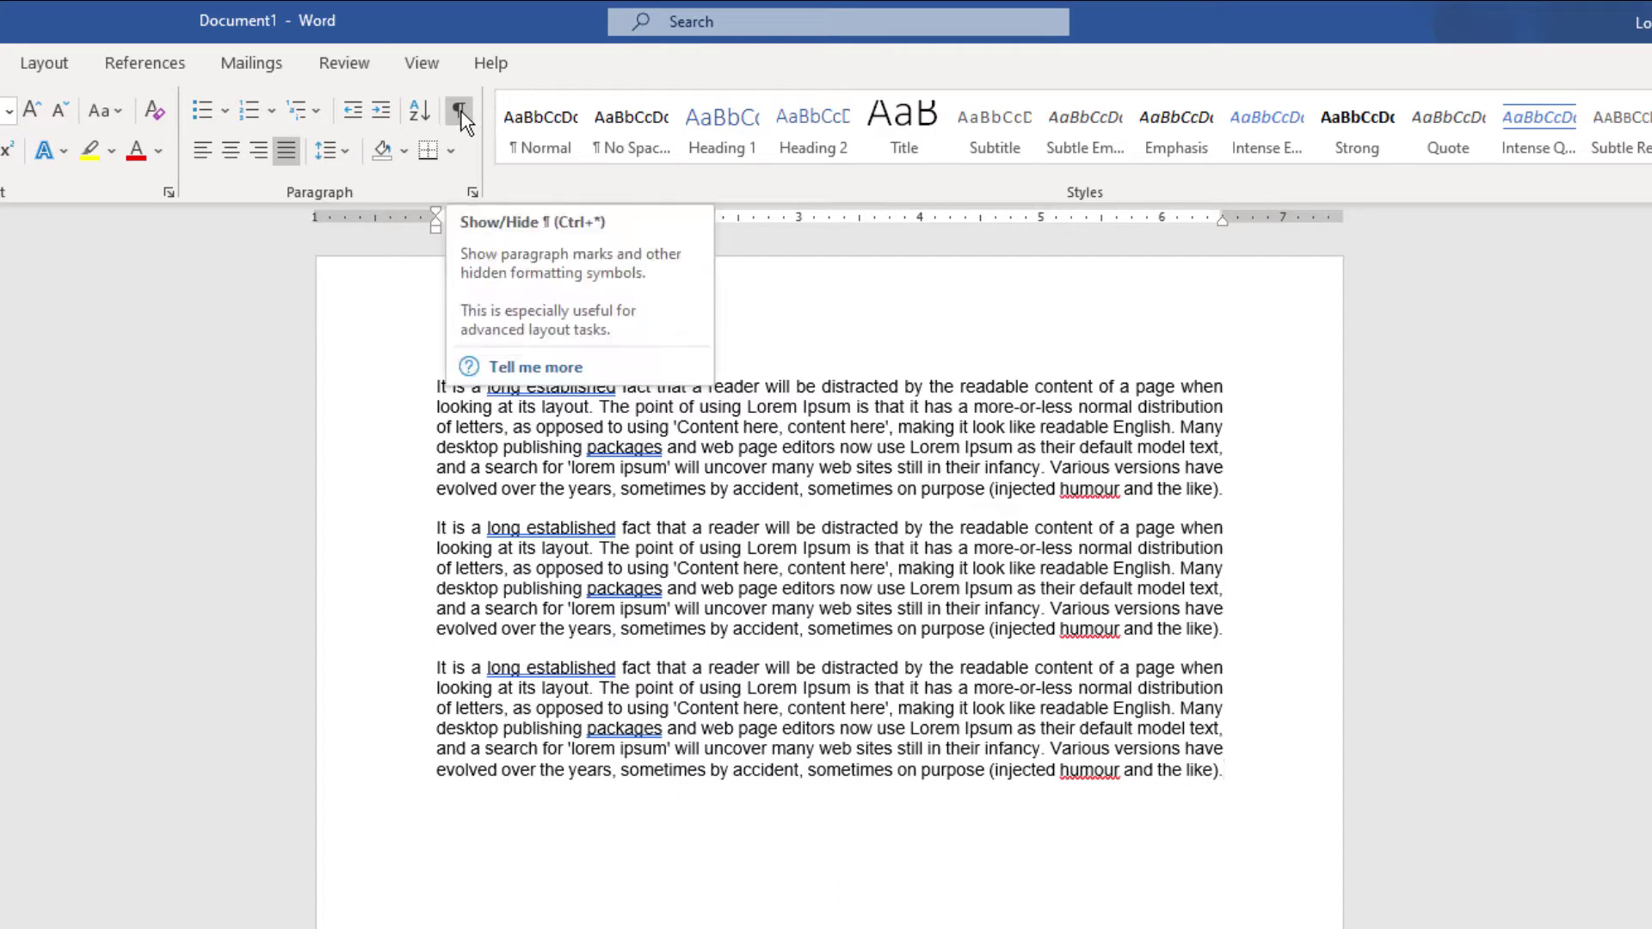
click(459, 112)
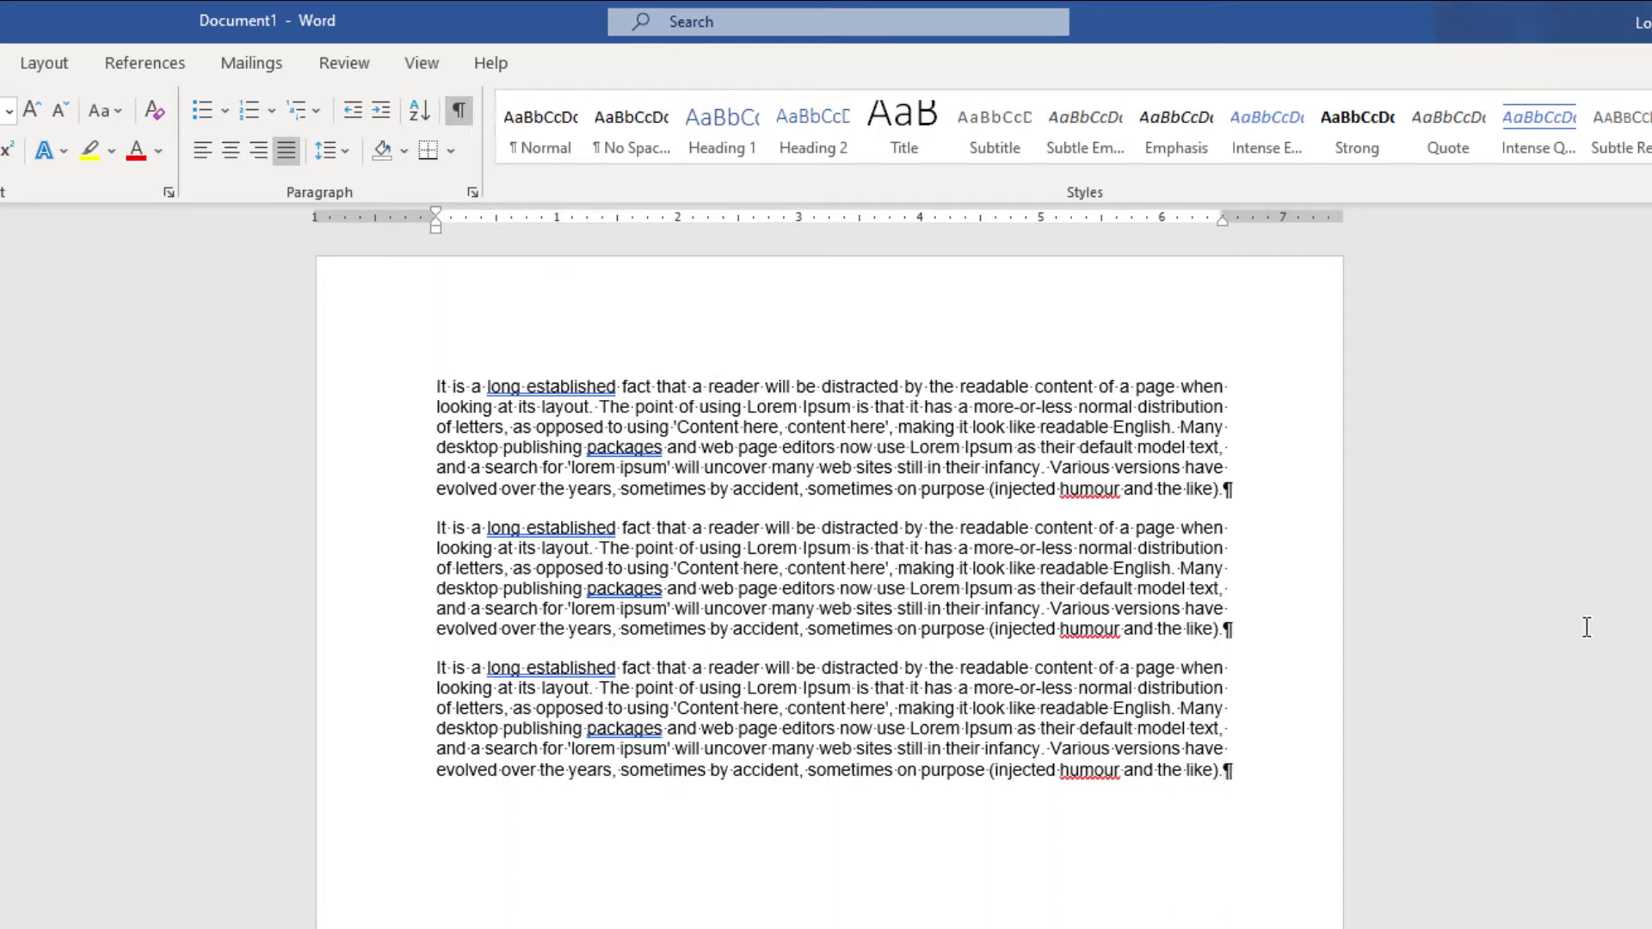
Step: Place the cursor at the end of the first, second and third paragraphs in turn
click(1261, 488)
click(1239, 628)
click(1261, 769)
Step: Indent the first line of each of the three paragraphs by half an inch with Tab
click(437, 383)
key(Tab)
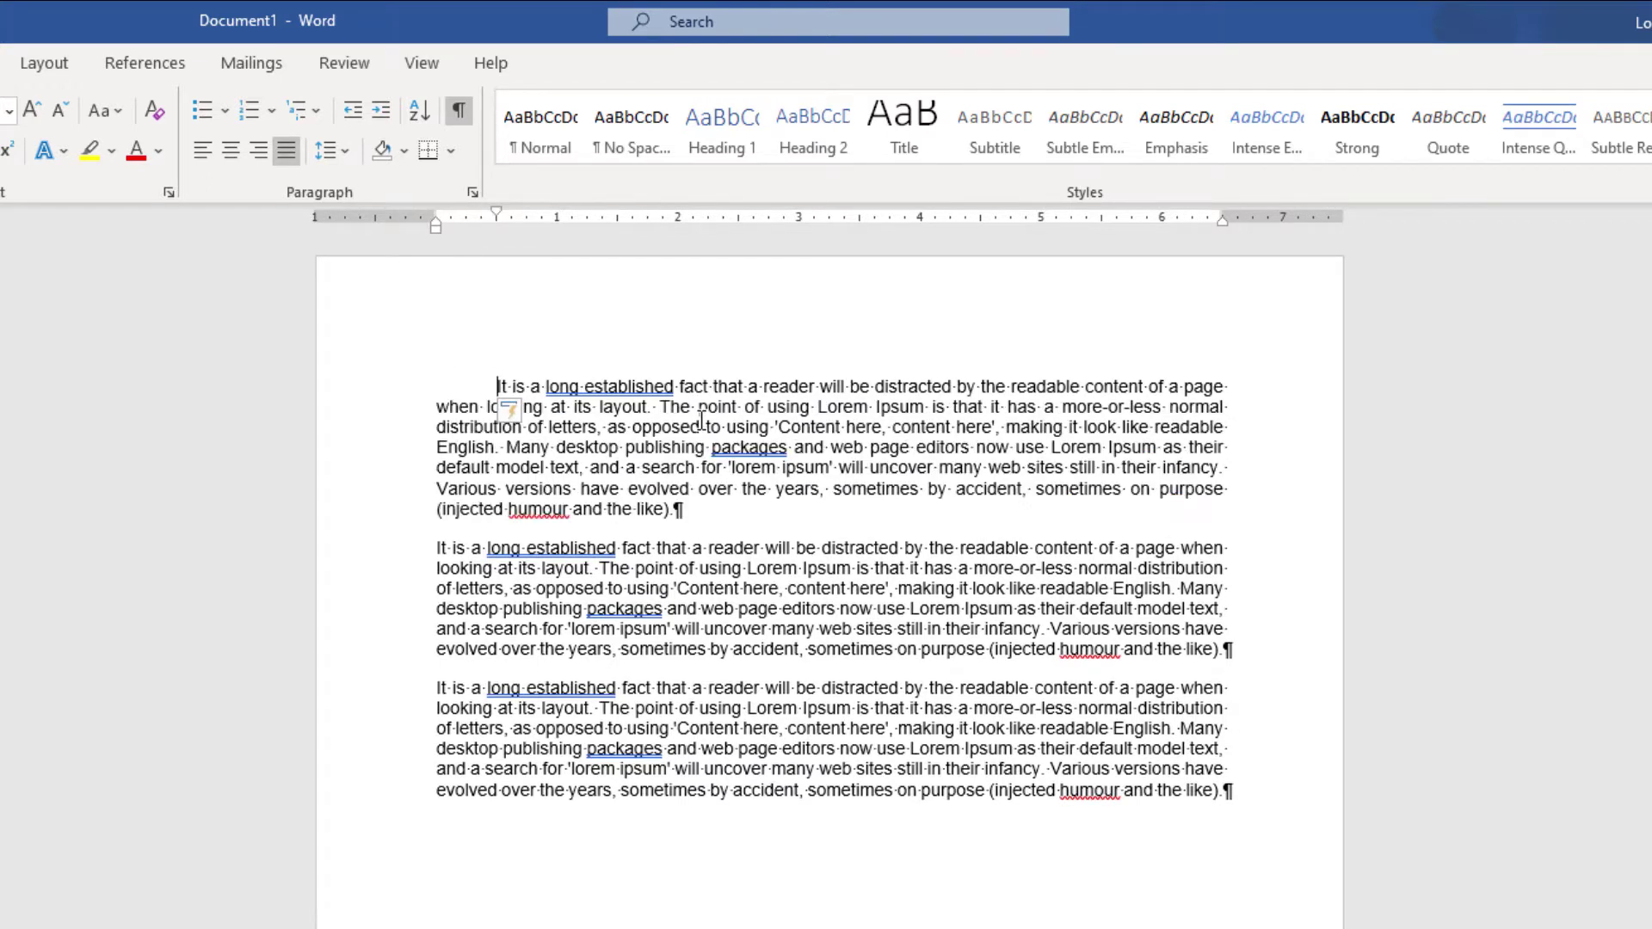
click(437, 548)
key(Tab)
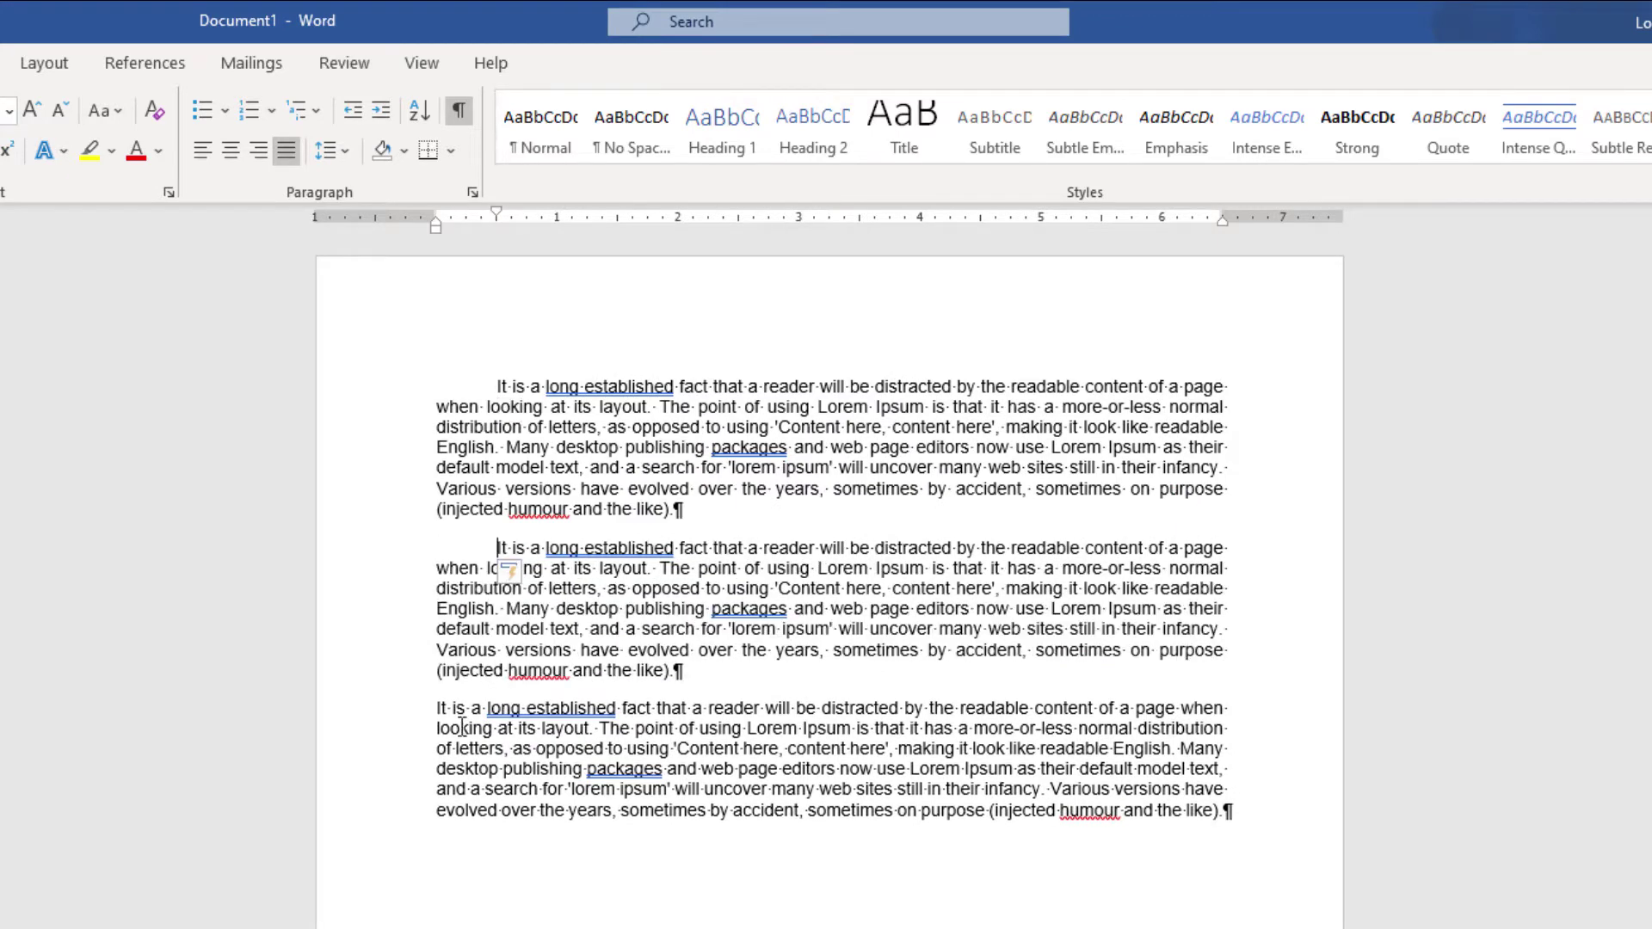
key(Tab)
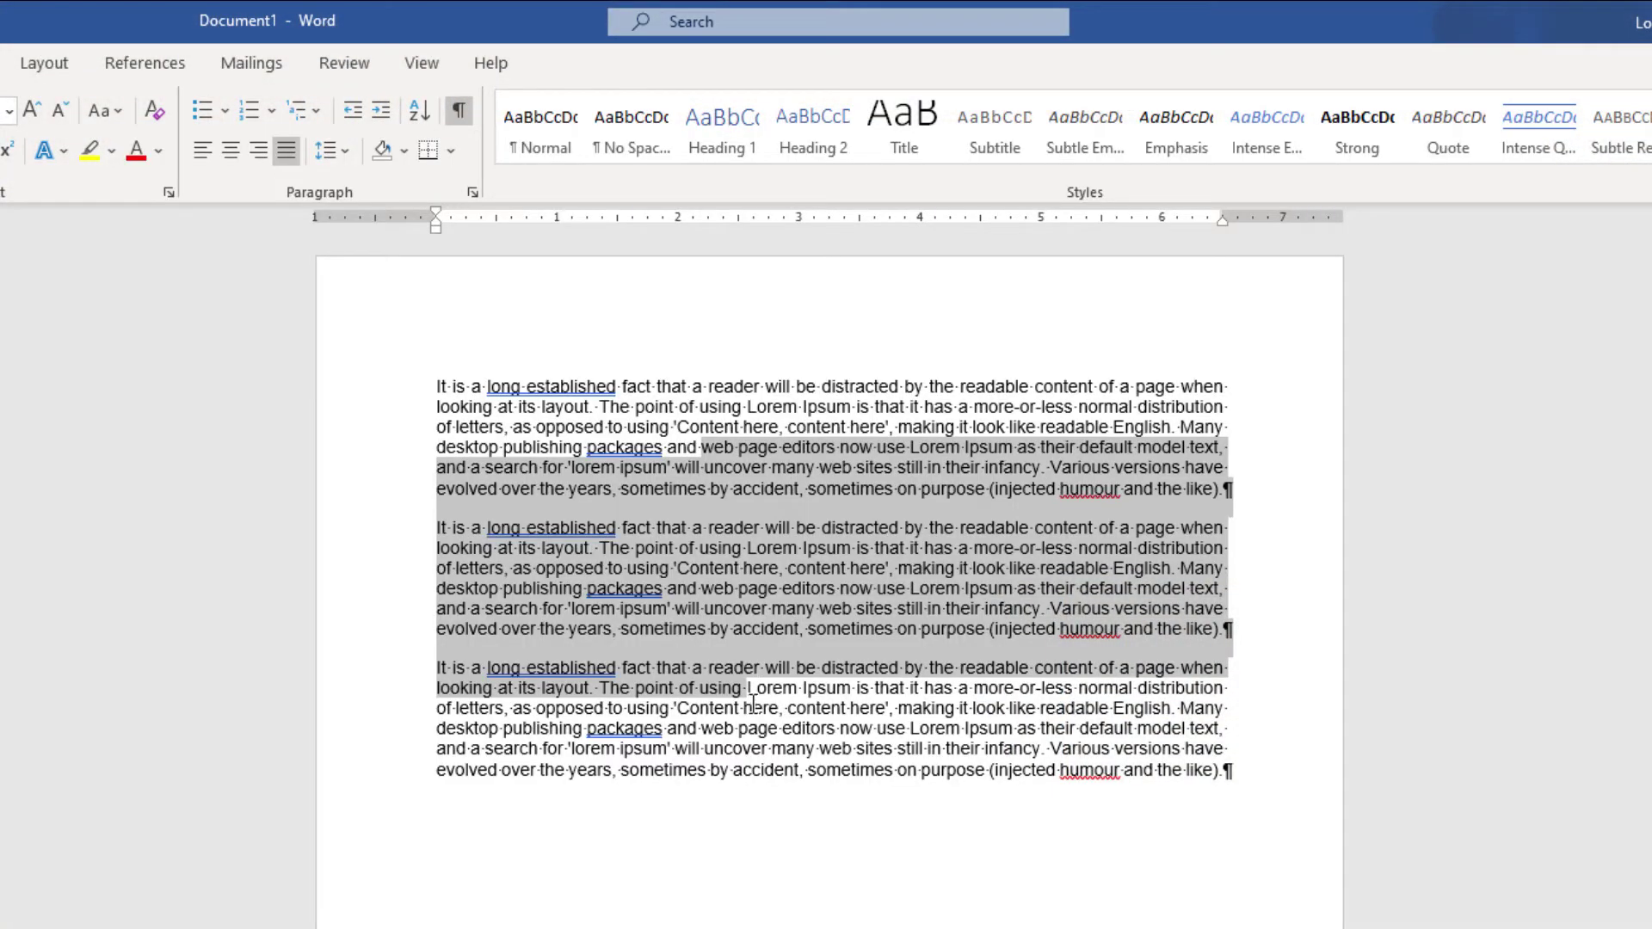
Step: Select the text from the first paragraph through into the third paragraph
drag(753, 704, 757, 707)
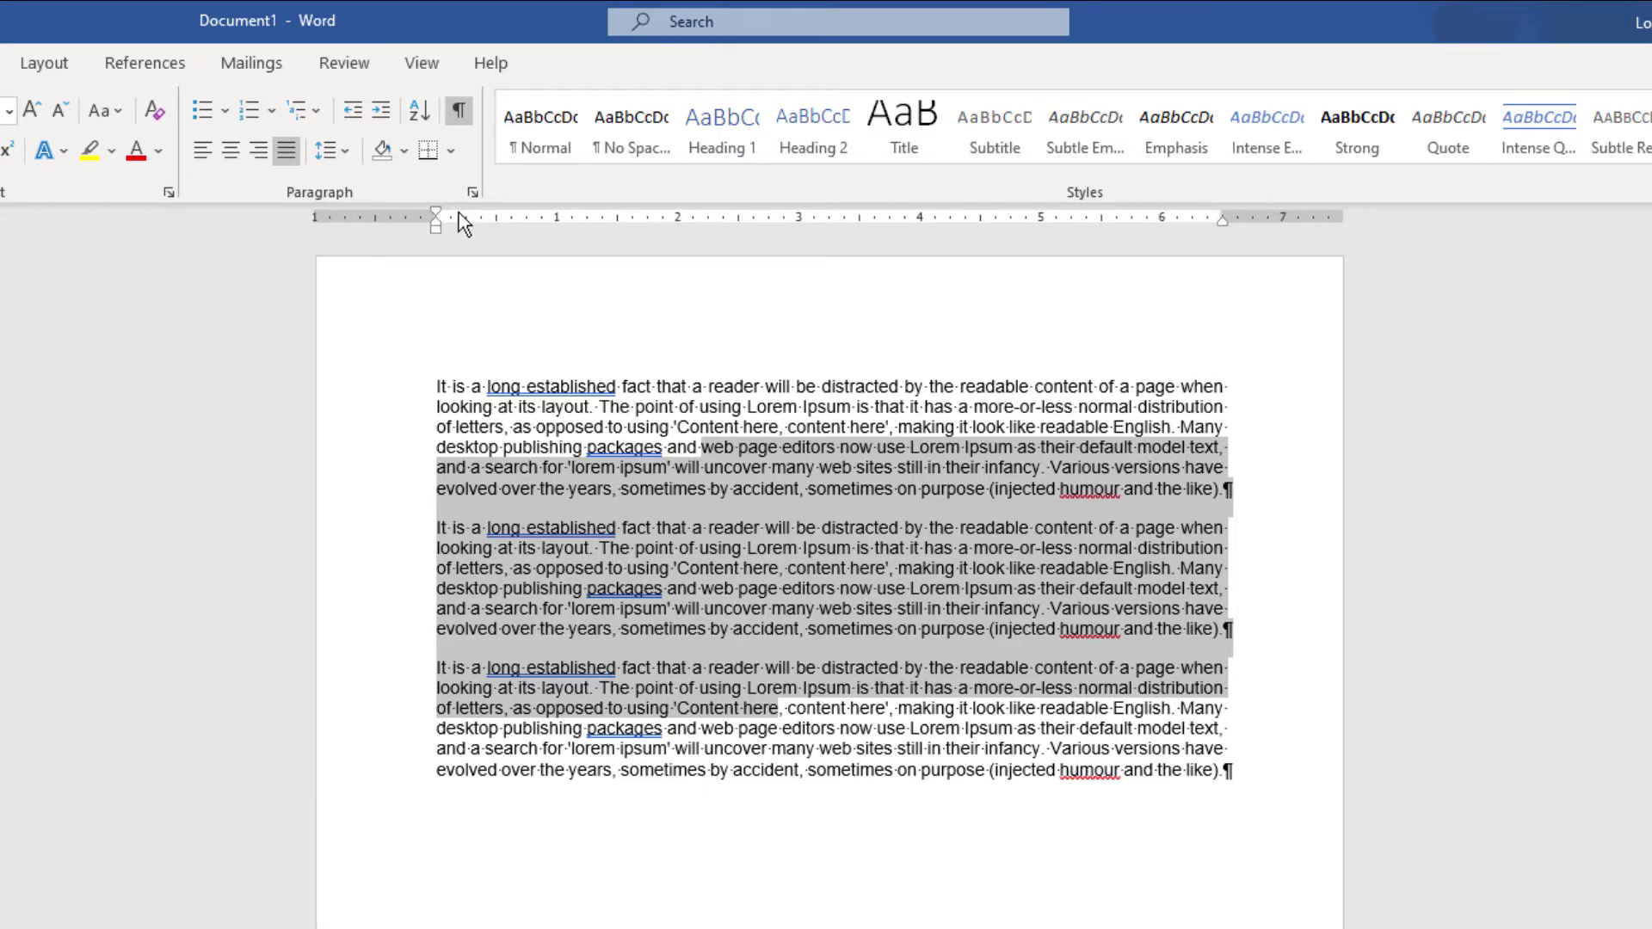
Step: Set a 0.5-inch hanging indent on all three paragraphs using the ruler's indent markers
mouse_move(442, 215)
mouse_down()
mouse_move(663, 261)
mouse_move(847, 261)
mouse_move(569, 271)
mouse_move(496, 249)
mouse_up()
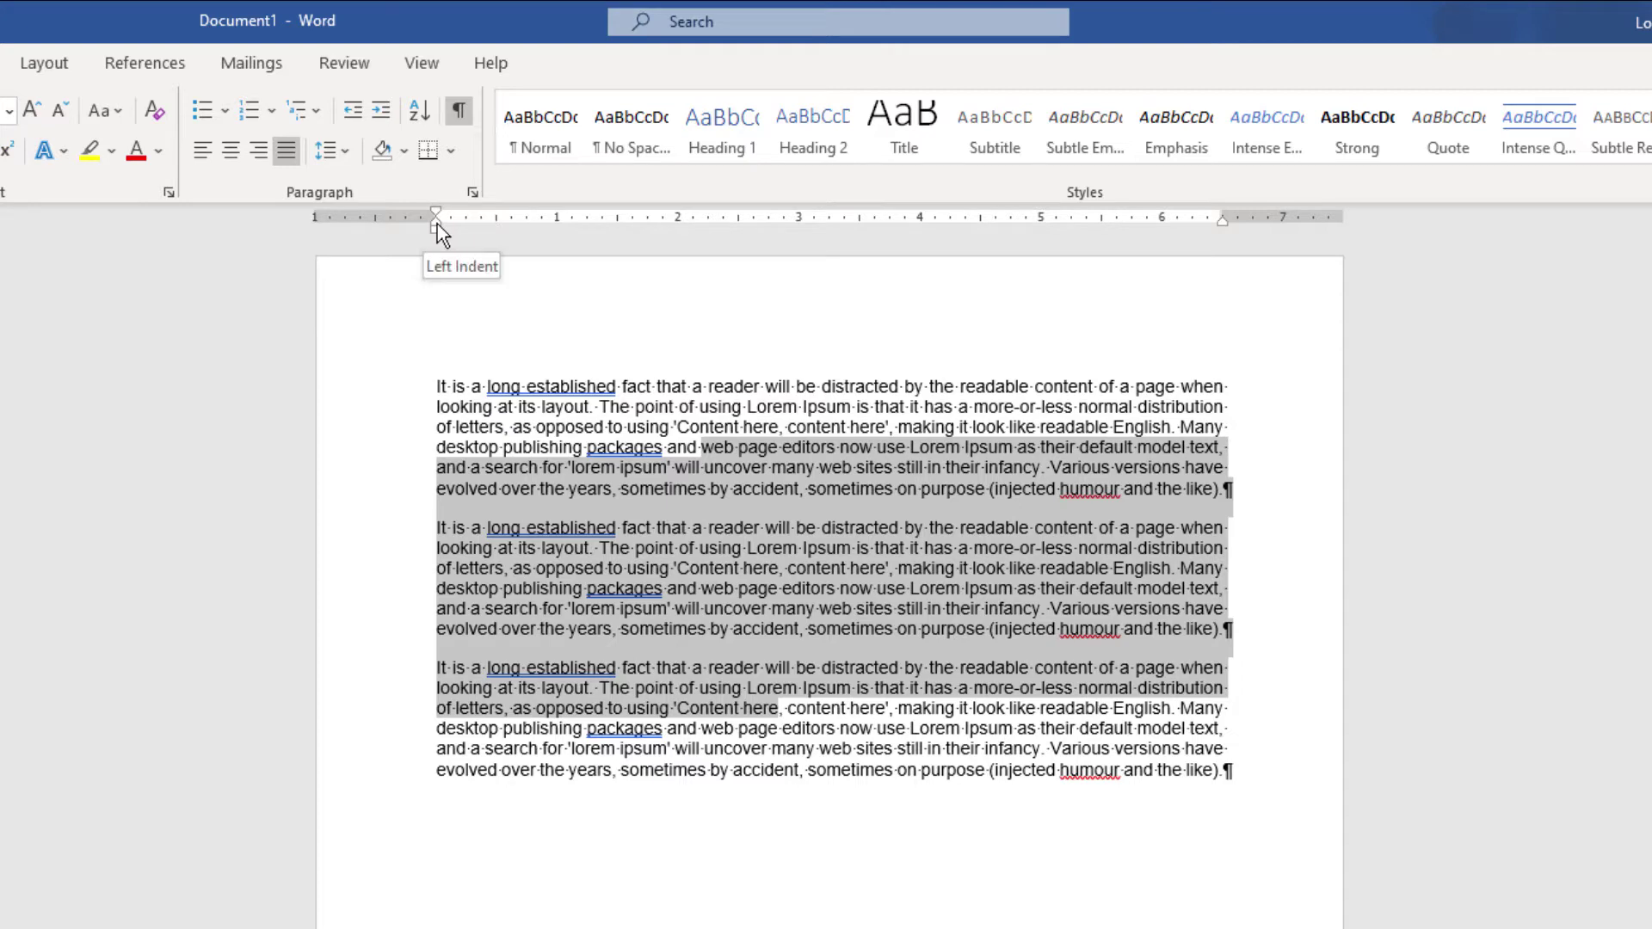
drag(437, 223, 495, 228)
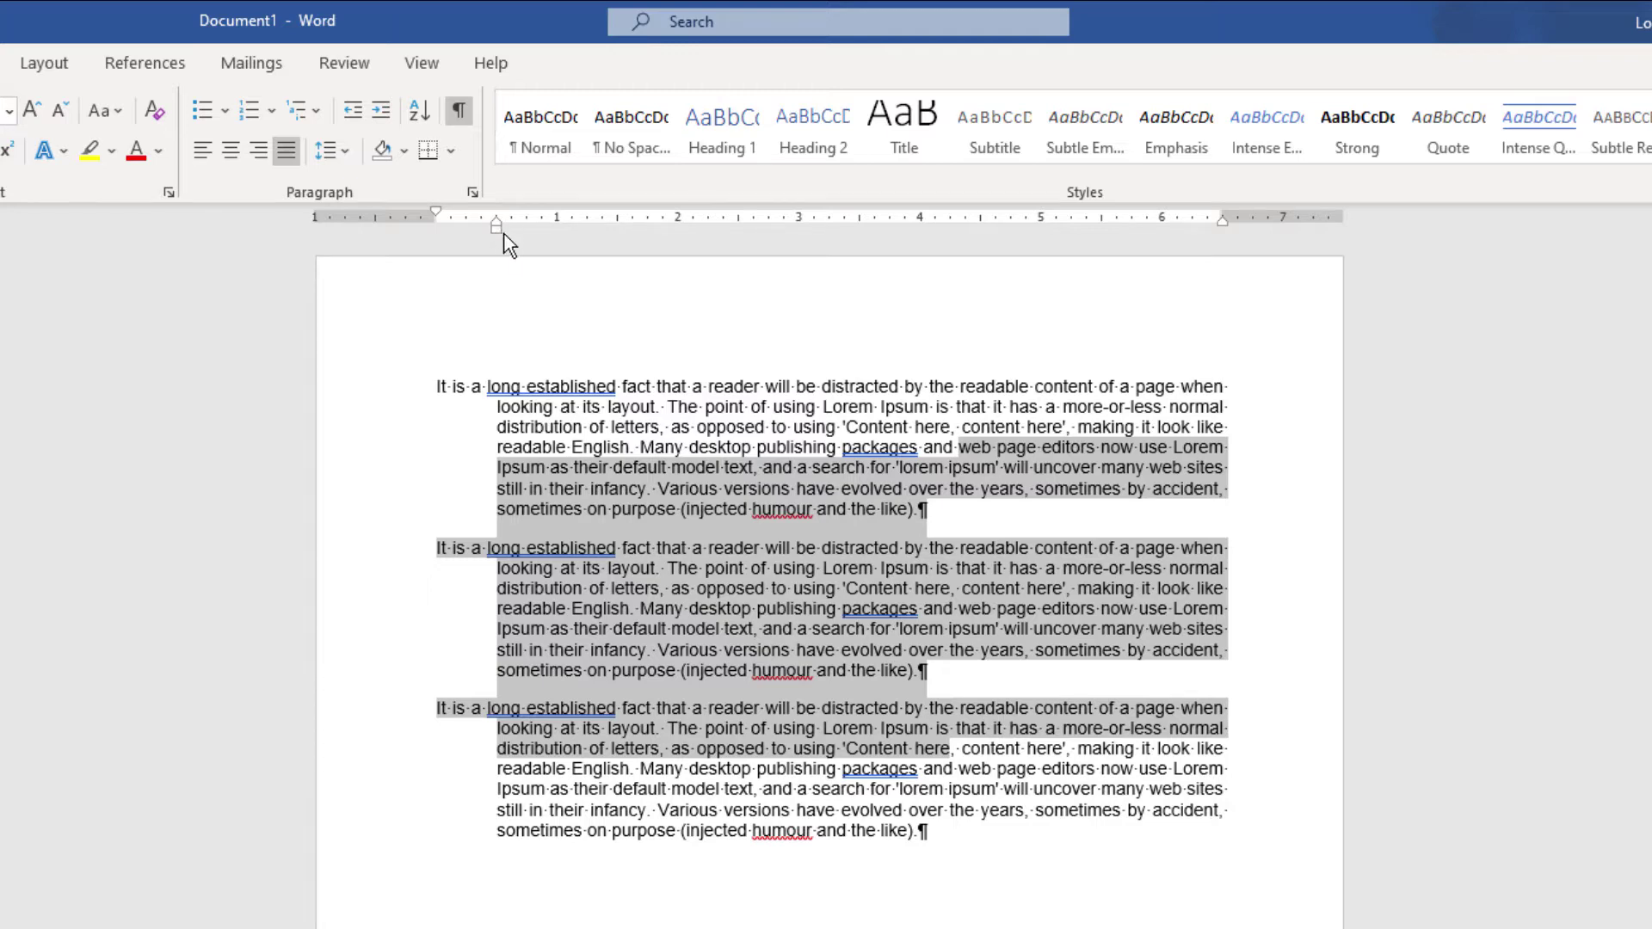
Step: Move the Hanging Indent marker back to the left margin so every line starts flush
mouse_move(497, 225)
mouse_down()
mouse_move(436, 225)
mouse_move(592, 227)
mouse_move(436, 226)
mouse_up()
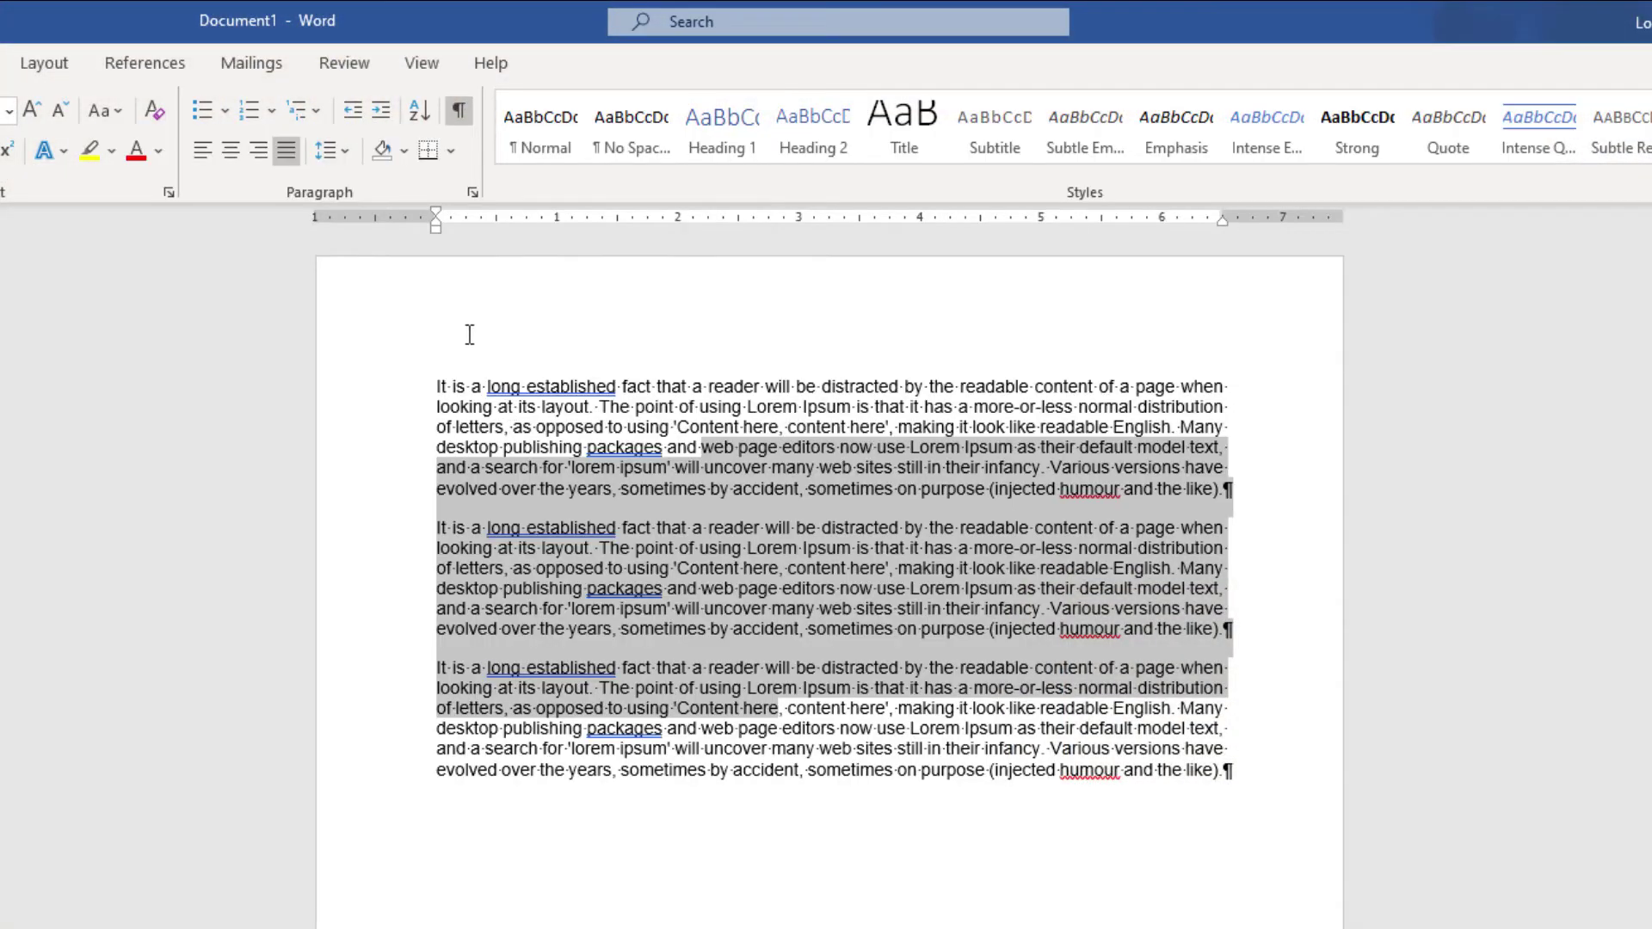
click(381, 112)
click(382, 112)
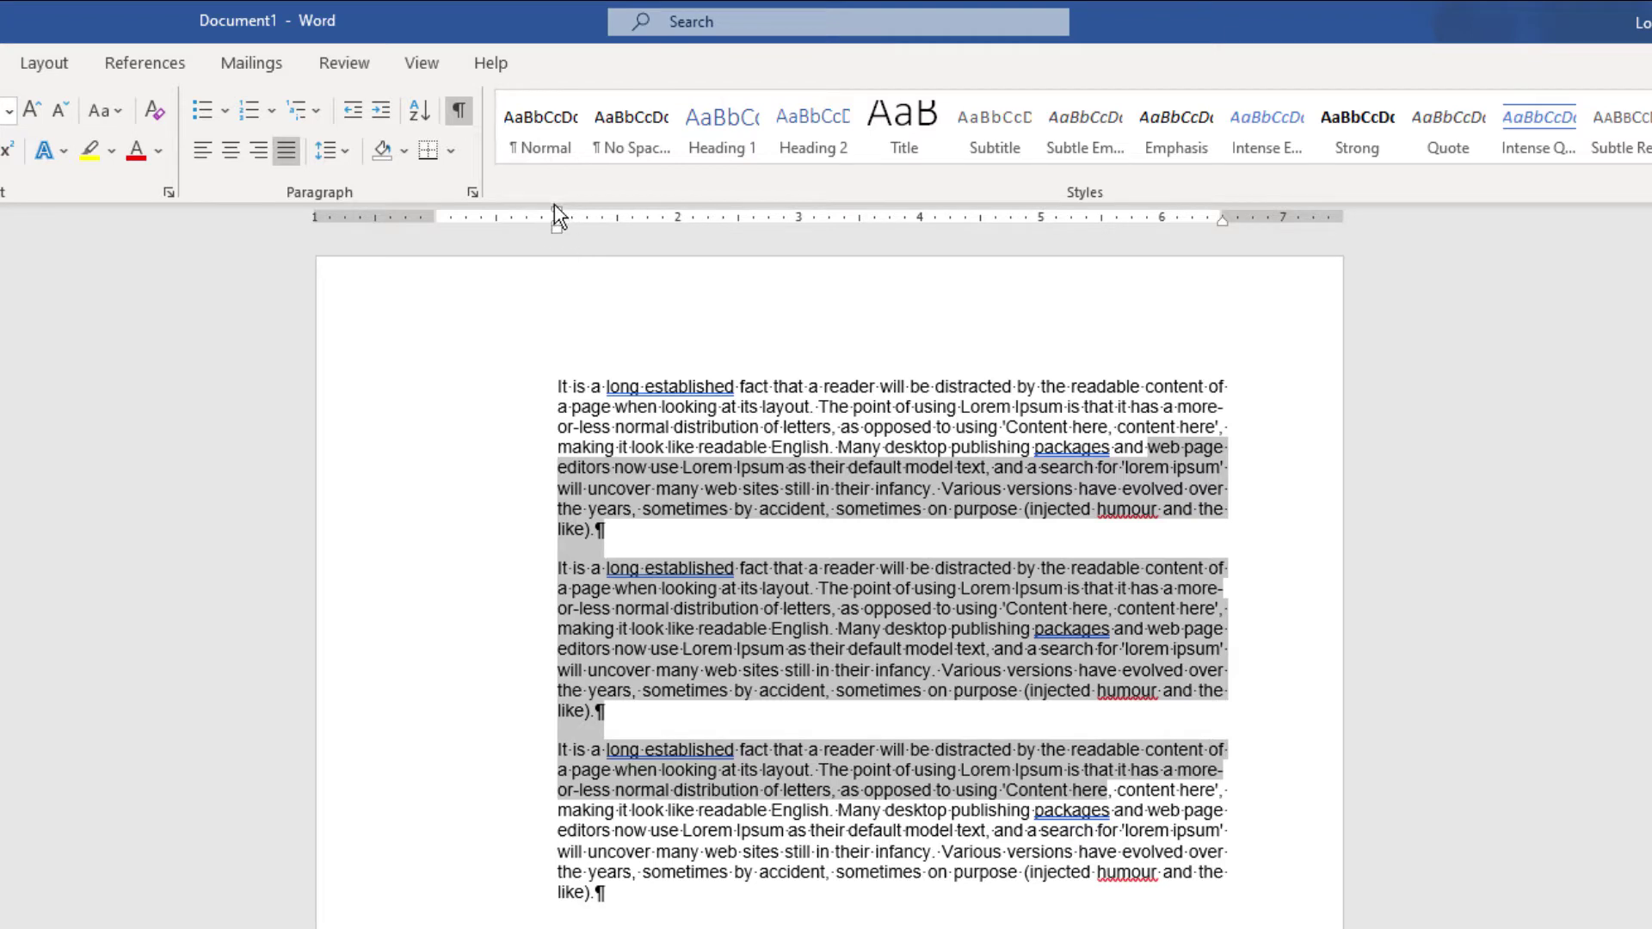
click(353, 110)
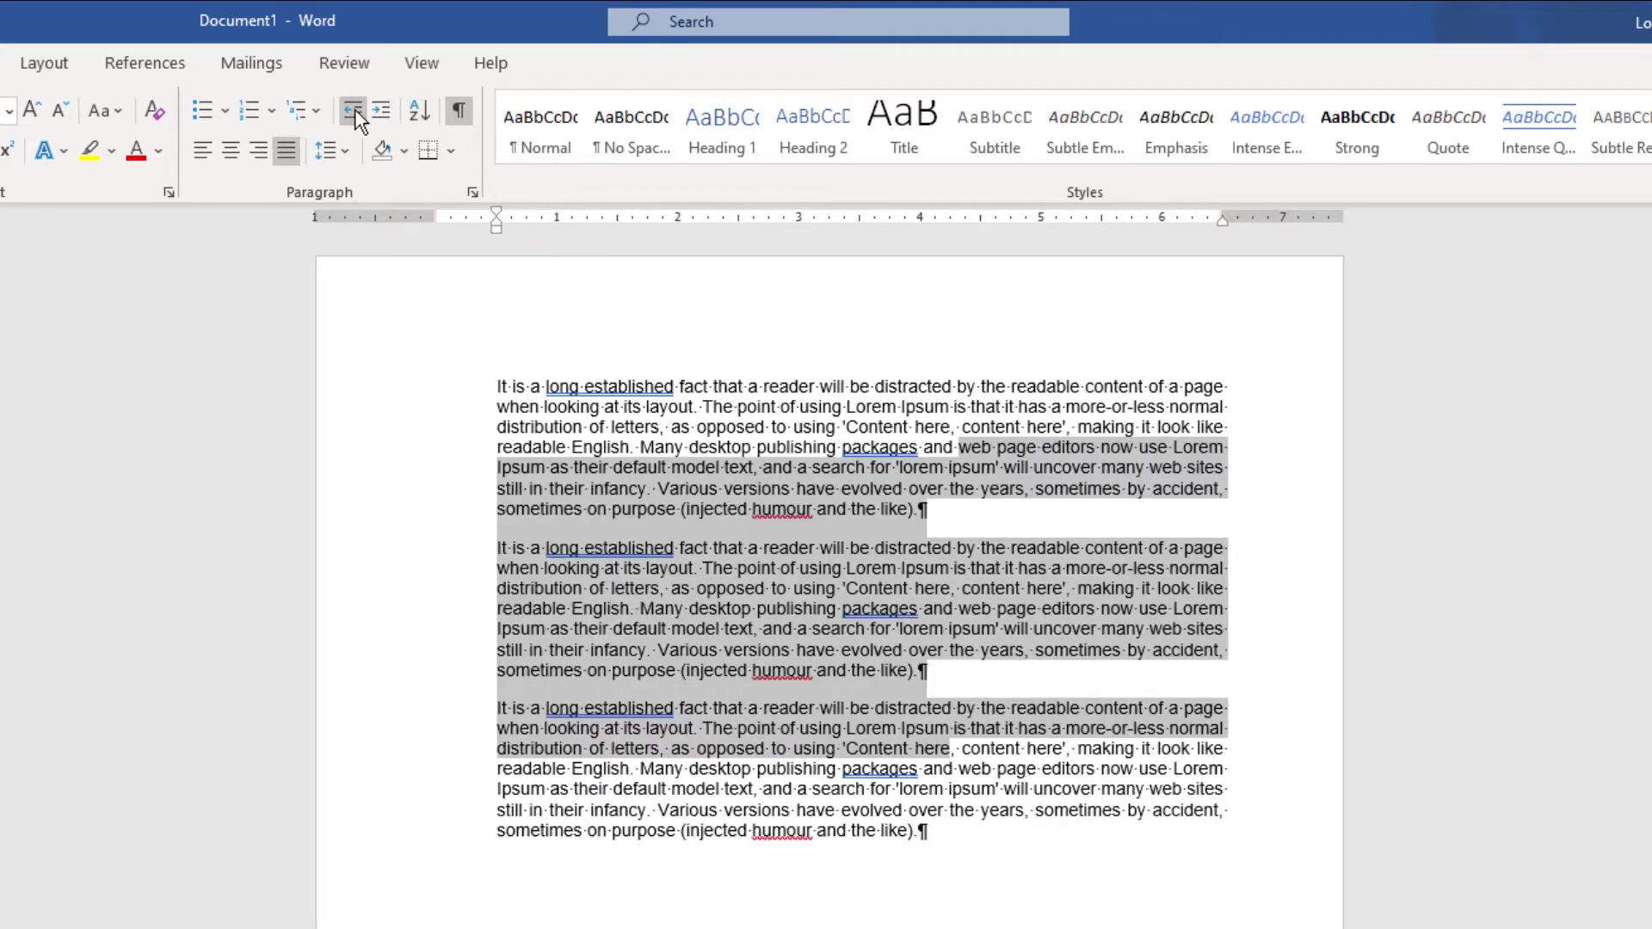
click(353, 110)
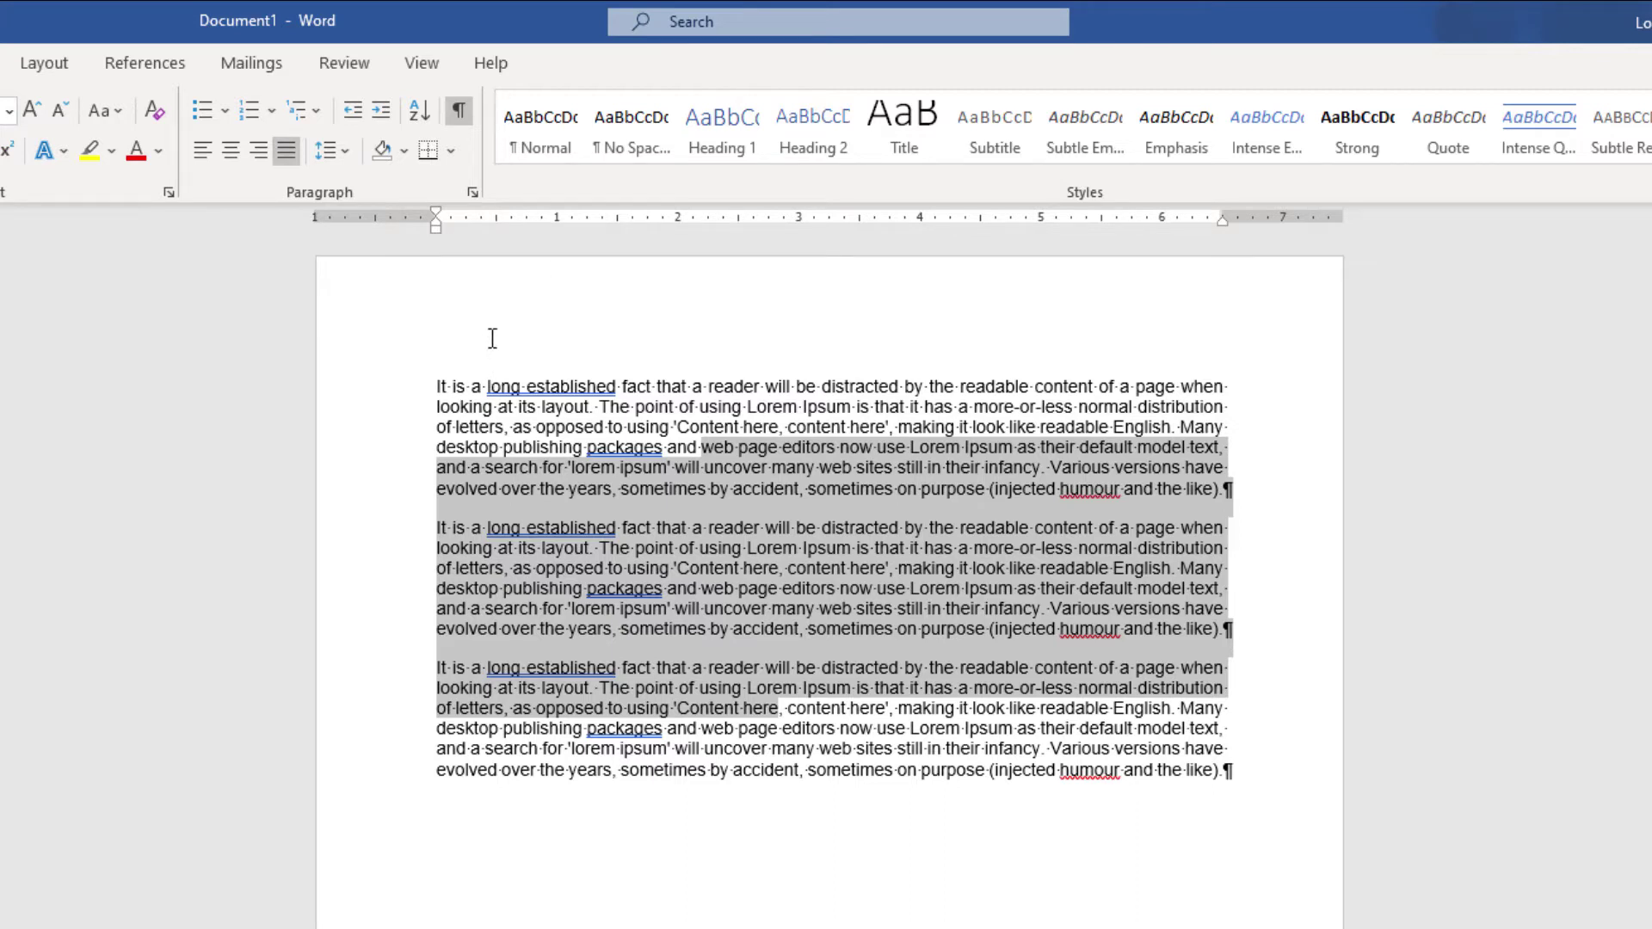
drag(436, 229, 690, 245)
drag(789, 245, 437, 224)
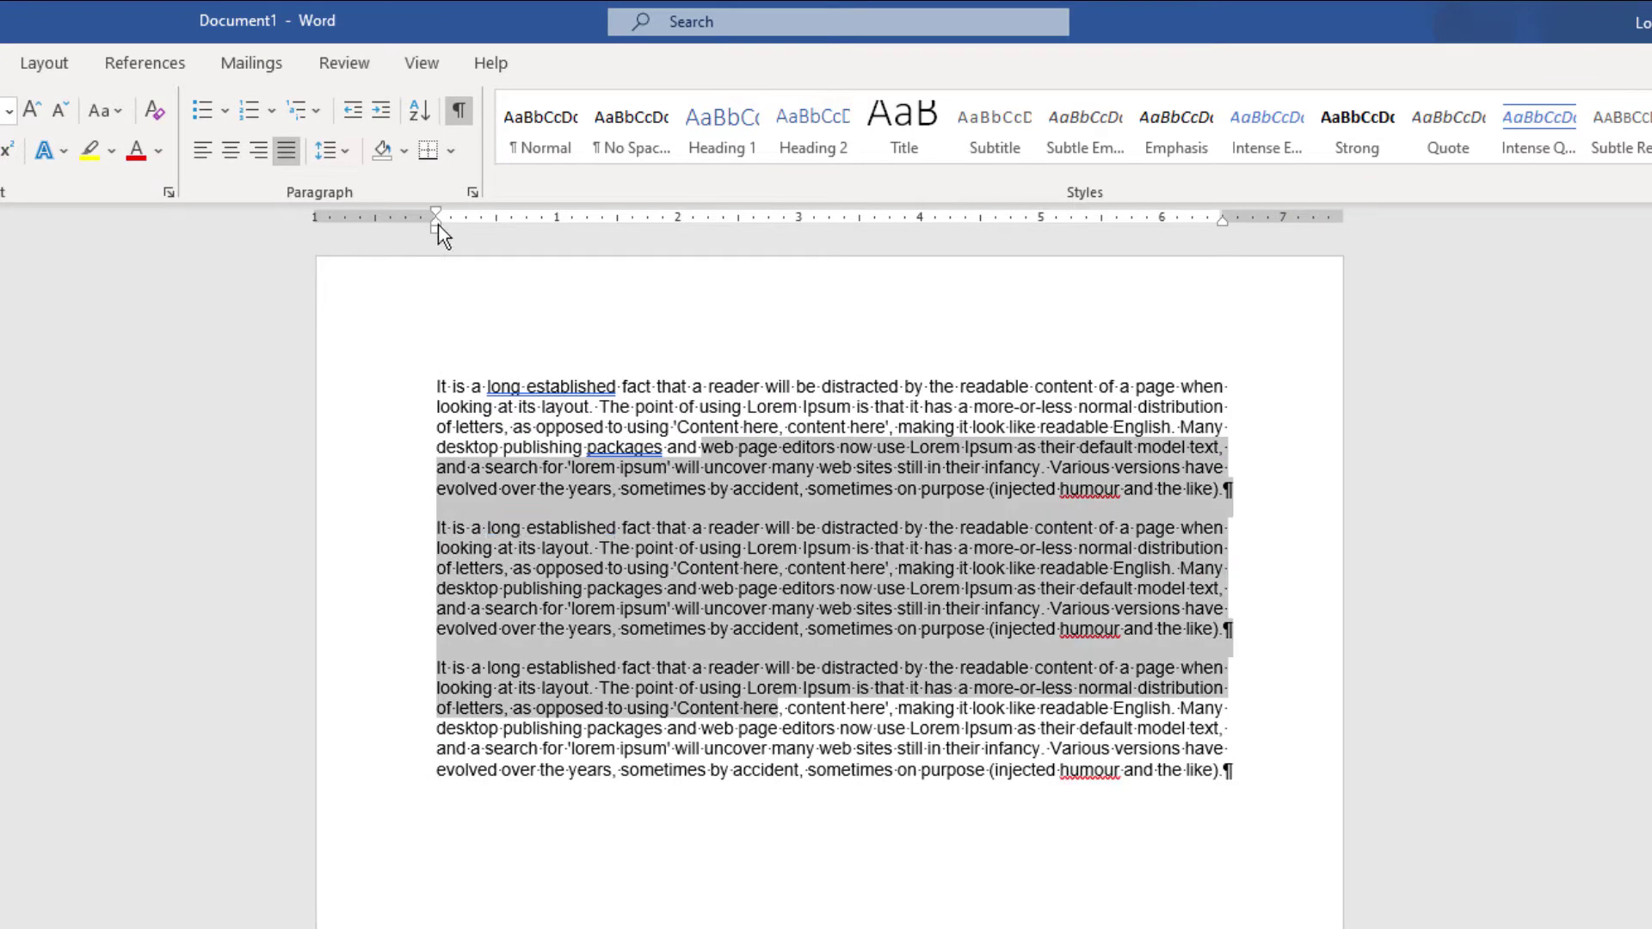
click(379, 111)
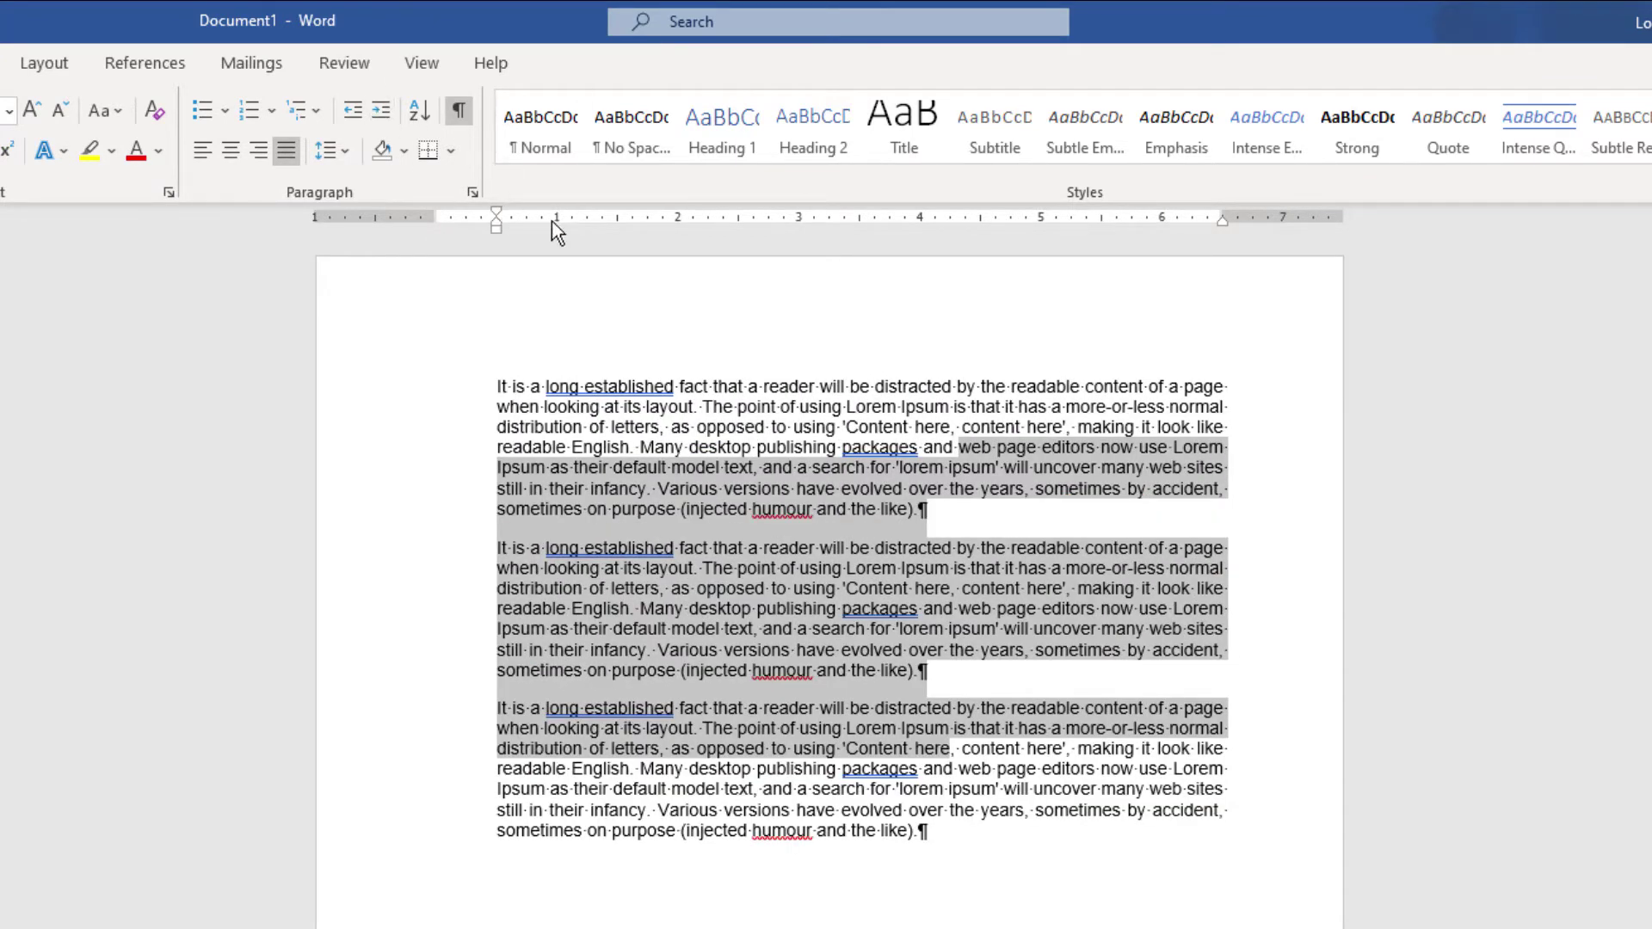
click(381, 110)
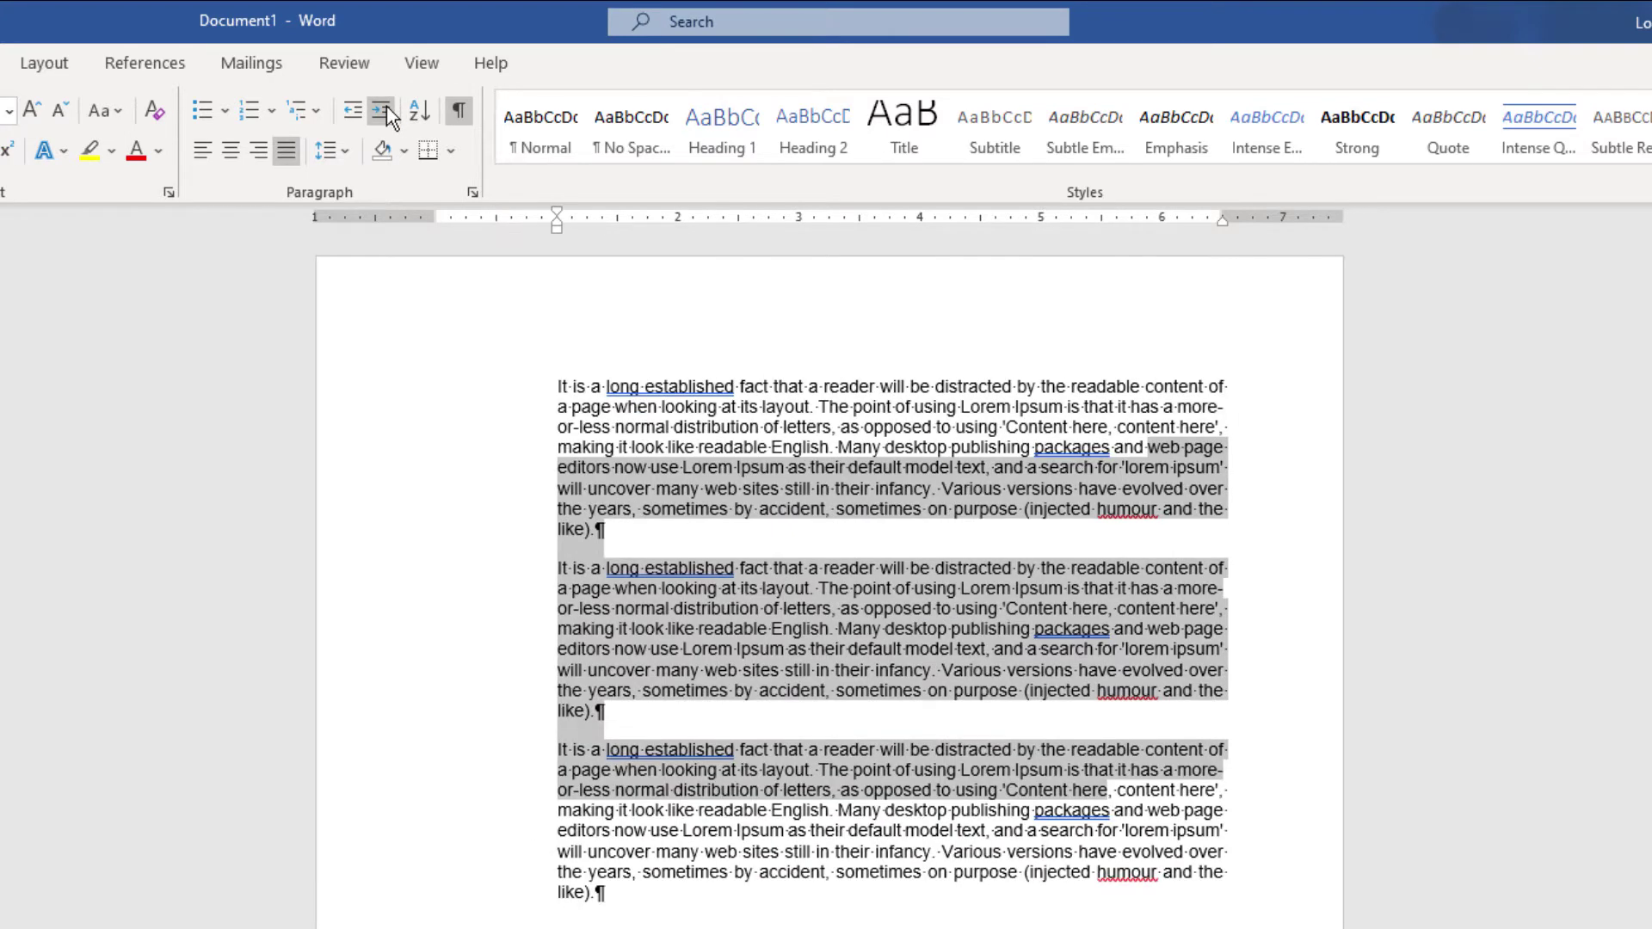
click(382, 110)
click(381, 110)
click(353, 110)
click(352, 110)
click(353, 111)
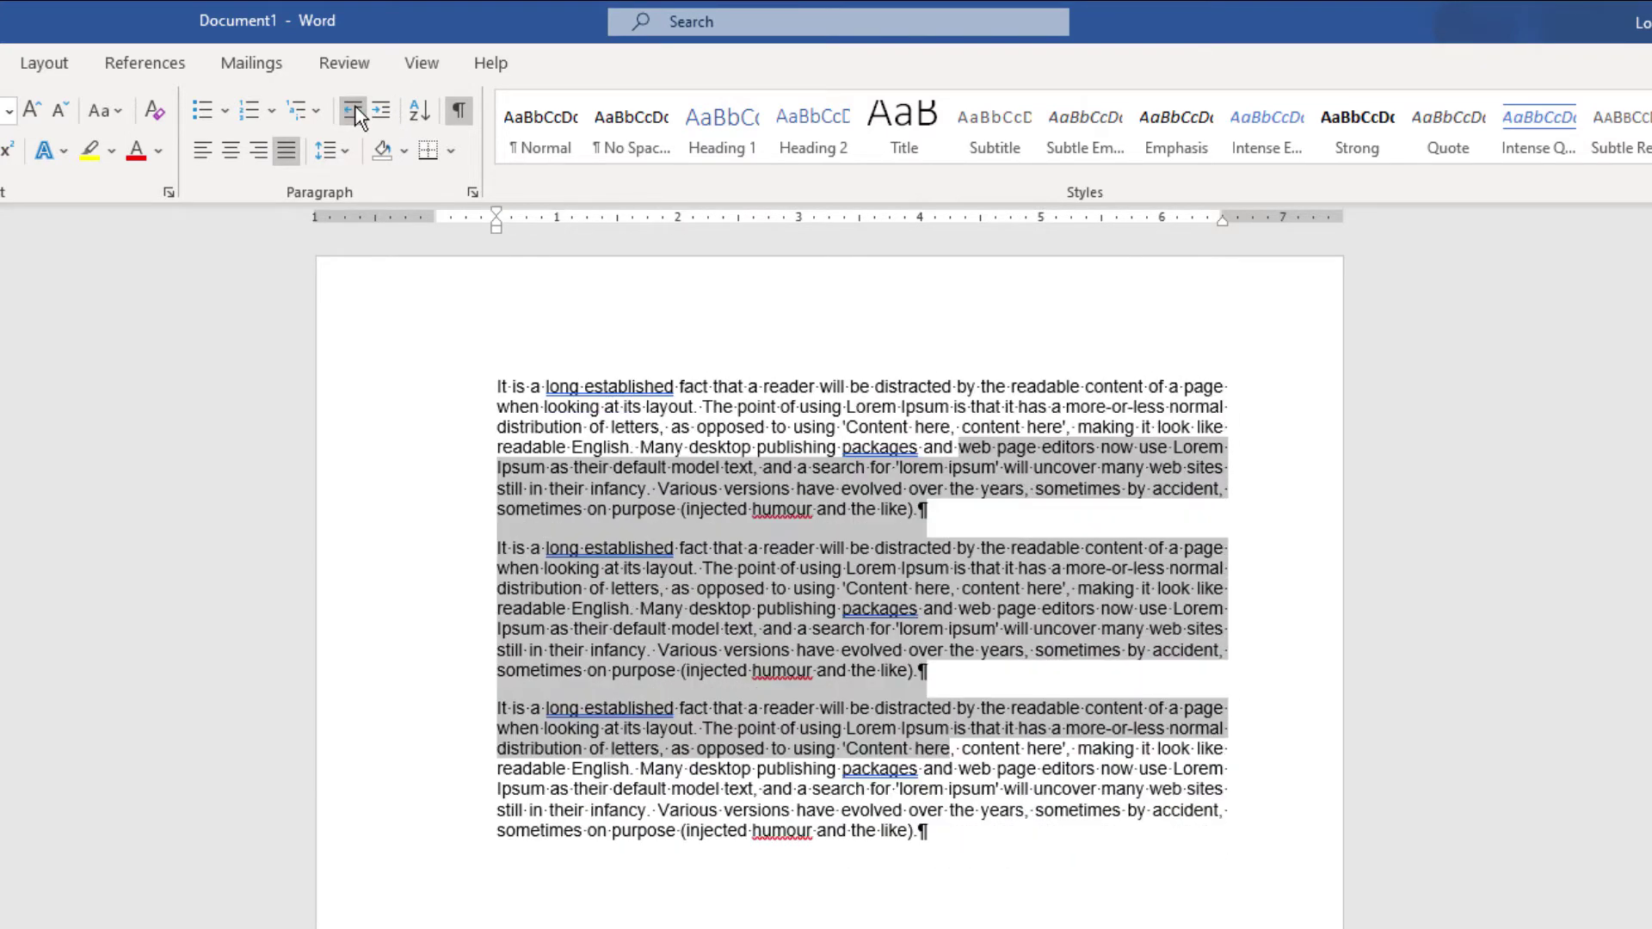
click(353, 110)
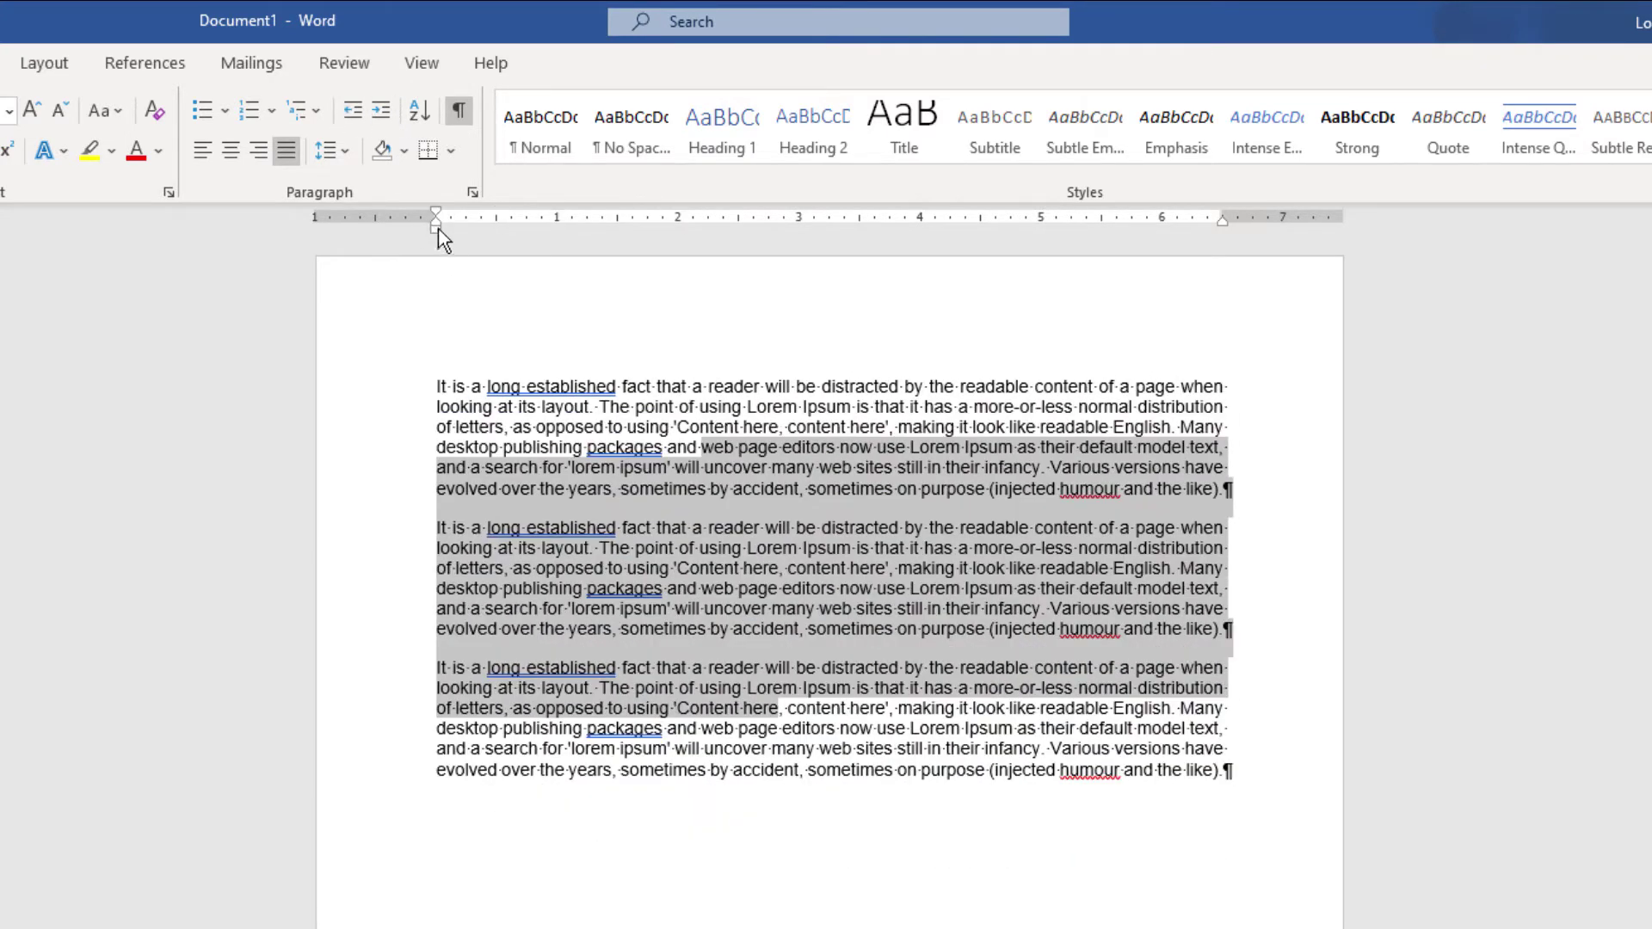
Step: Try the Left and Right Indent markers, then set a 0.5-inch first-line indent
mouse_move(437, 230)
mouse_down()
mouse_move(570, 234)
mouse_move(435, 229)
mouse_up()
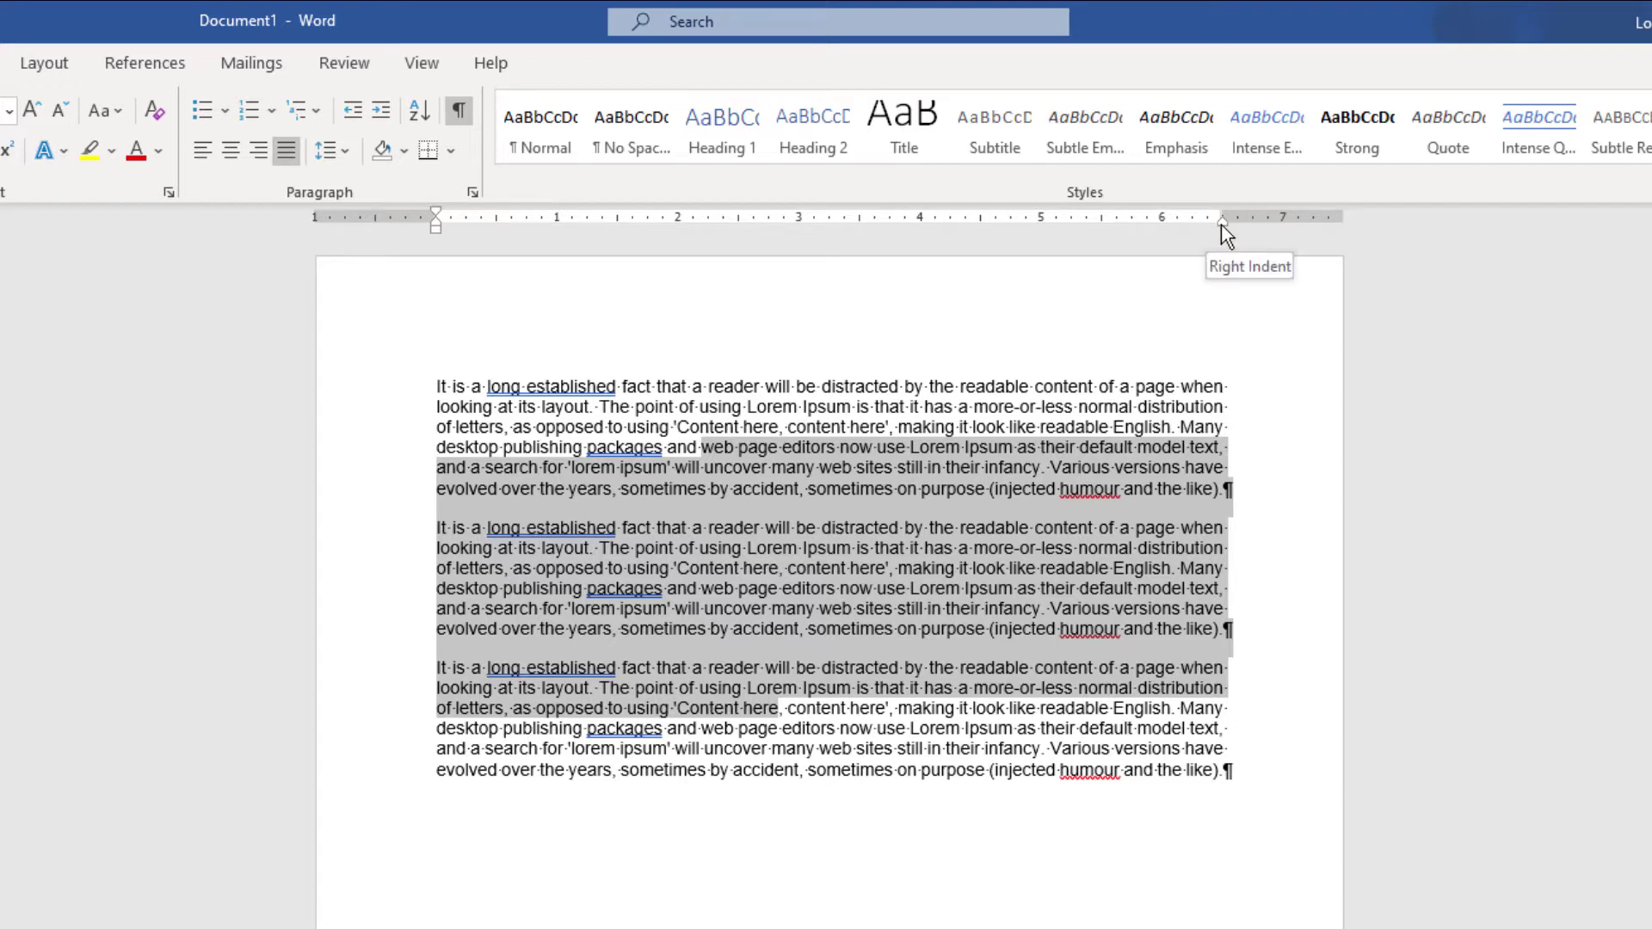
mouse_move(1221, 224)
mouse_down()
mouse_move(1032, 224)
mouse_move(1222, 232)
mouse_up()
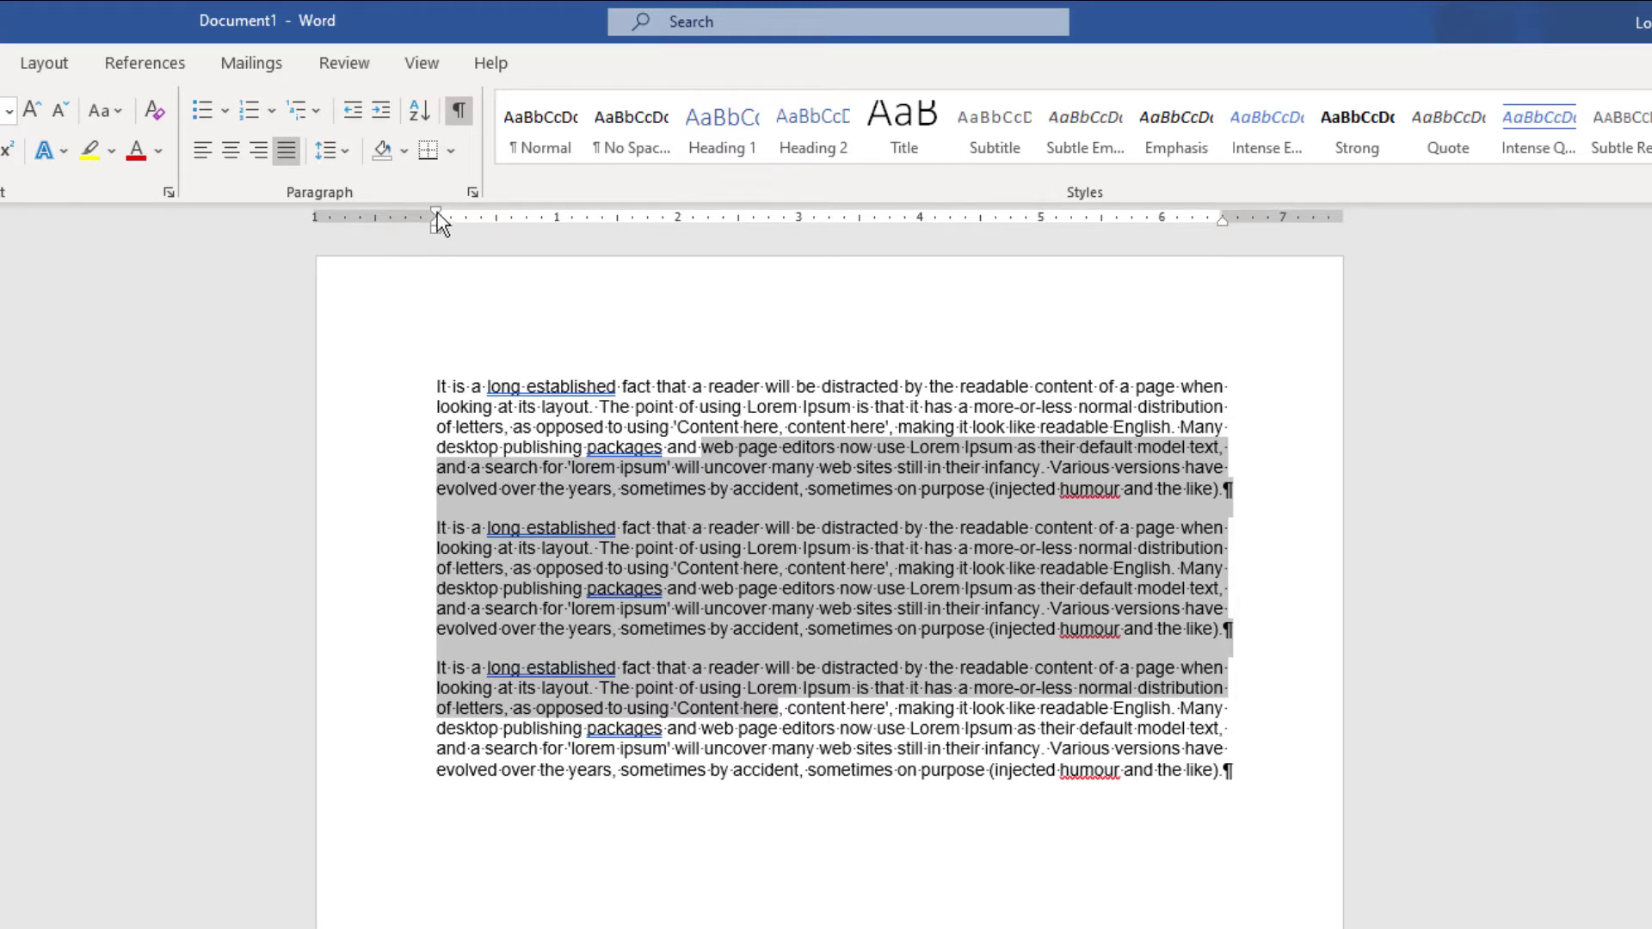
drag(437, 213, 496, 214)
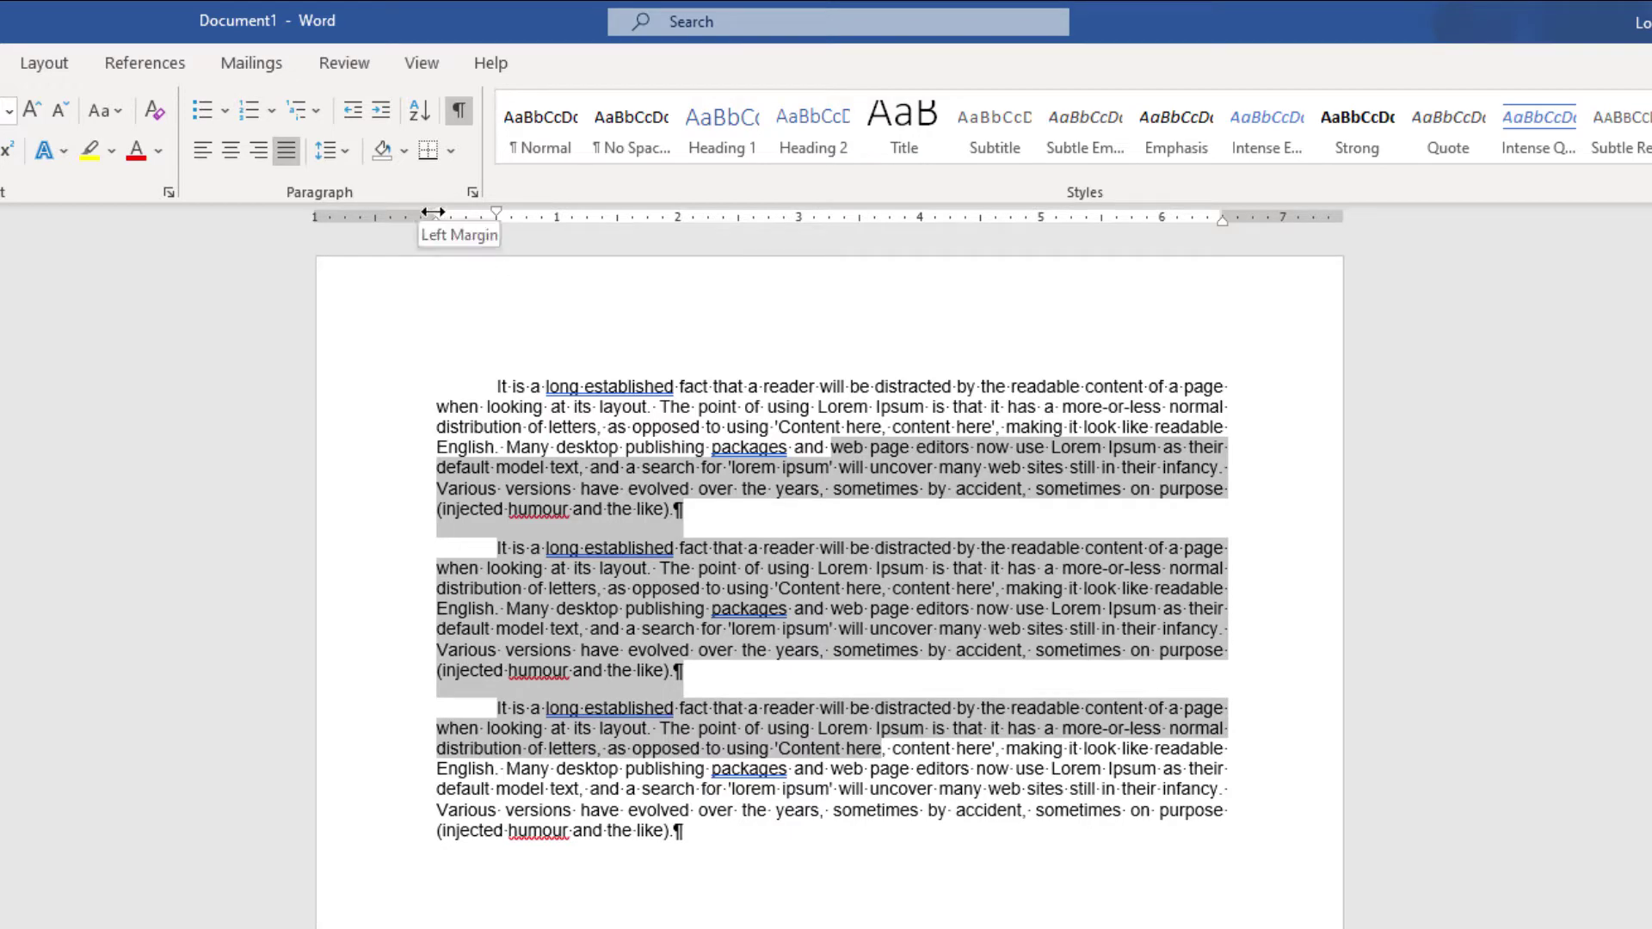
mouse_move(432, 212)
mouse_down()
mouse_move(542, 226)
mouse_move(435, 225)
mouse_up()
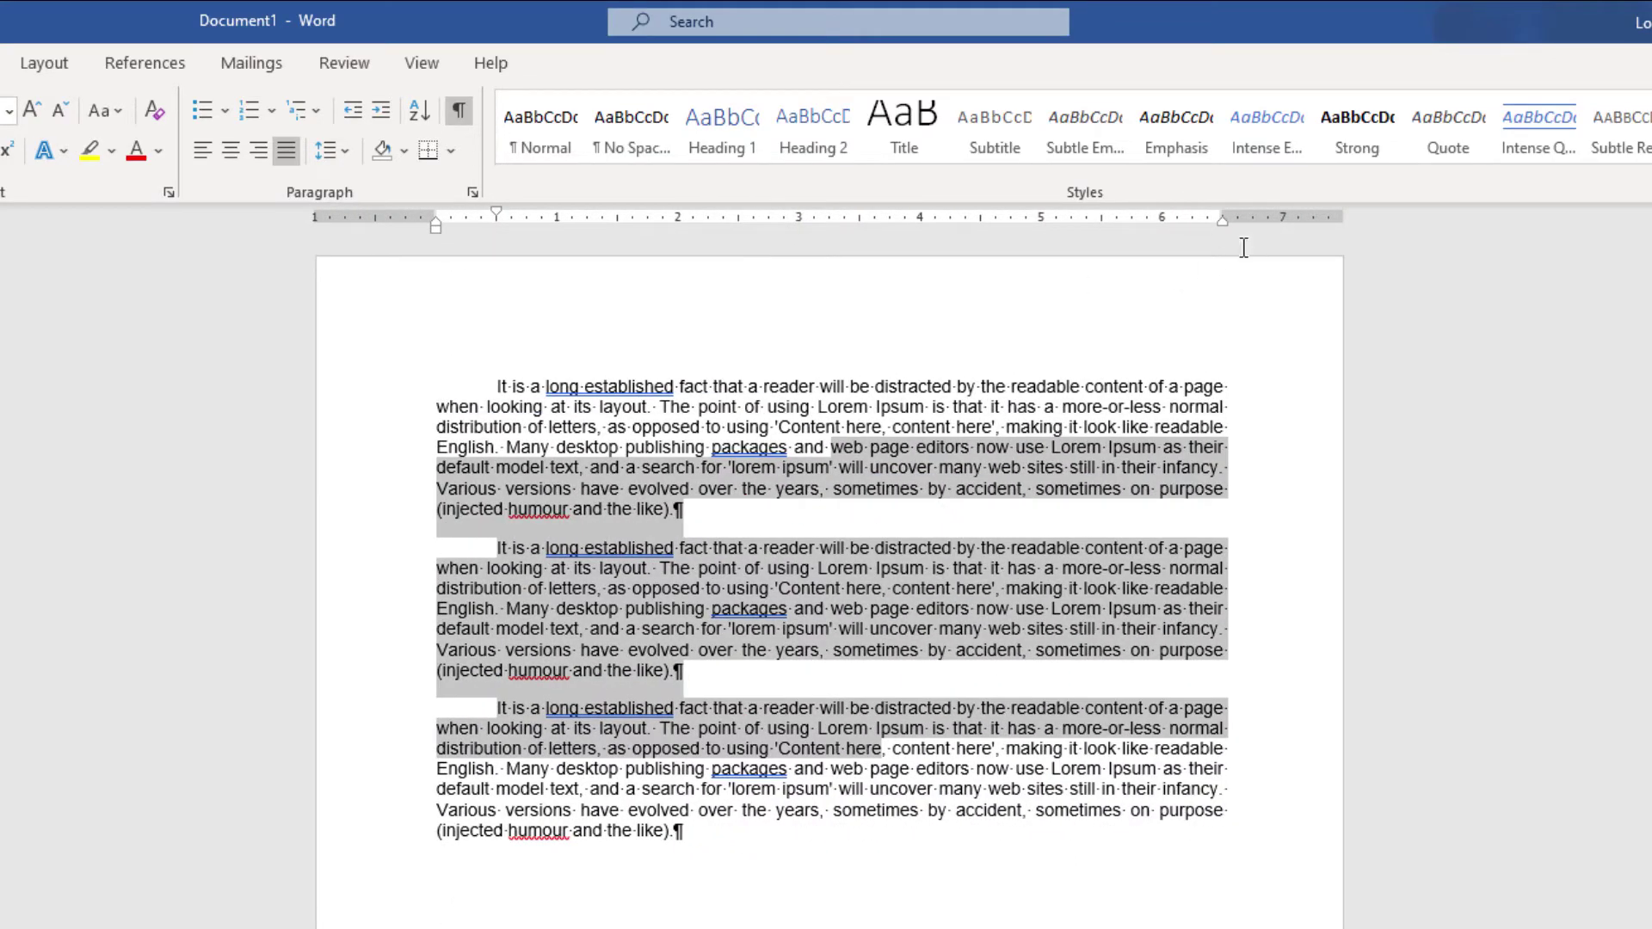
Step: Adjust the right and left ruler markers and remove the paragraphs' first-line indents
mouse_move(1222, 220)
mouse_down()
mouse_move(1029, 217)
mouse_move(1222, 218)
mouse_up()
mouse_move(1222, 212)
mouse_down()
mouse_move(1133, 216)
mouse_move(1218, 216)
mouse_up()
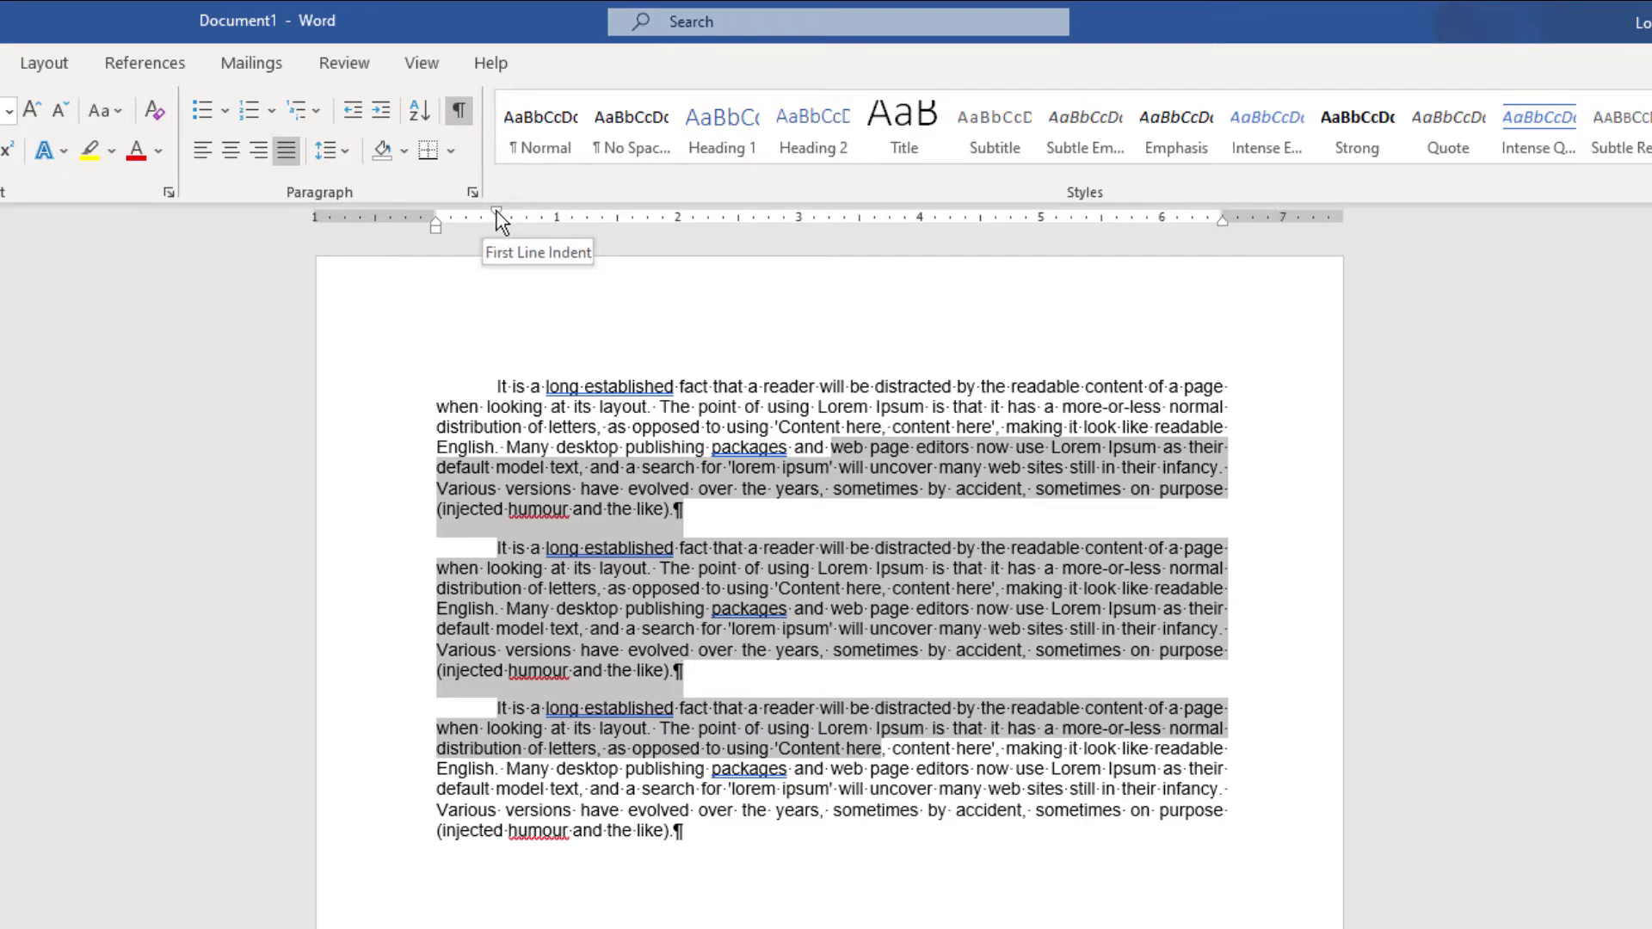
drag(497, 215, 437, 211)
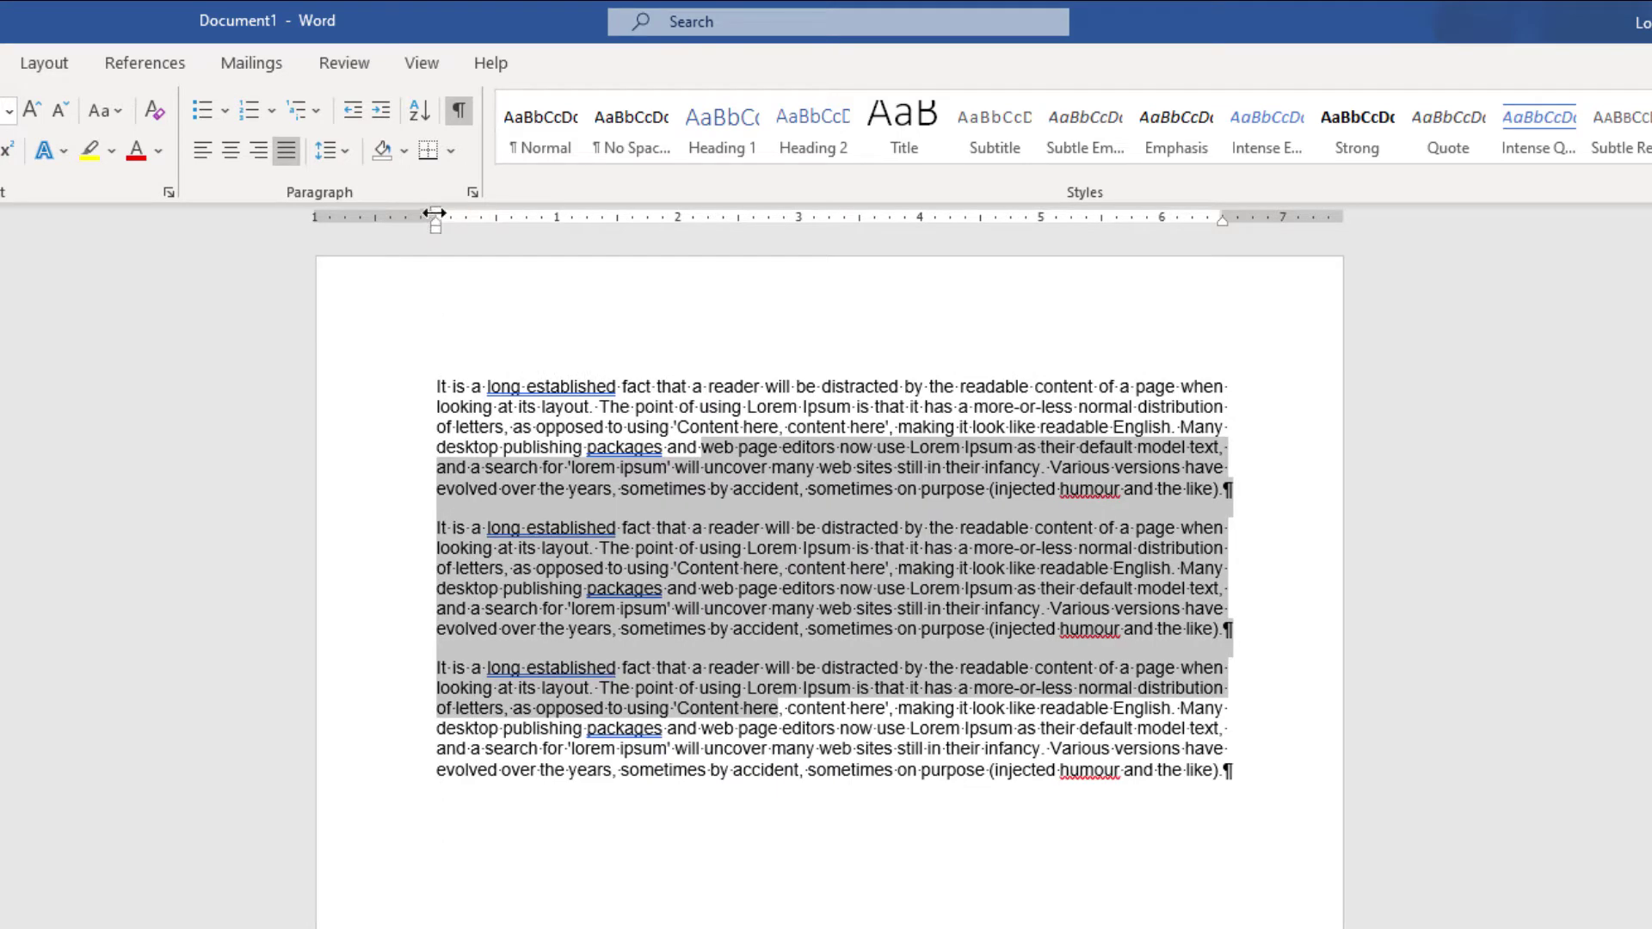
mouse_move(435, 213)
mouse_down()
mouse_move(483, 214)
mouse_move(433, 219)
mouse_up()
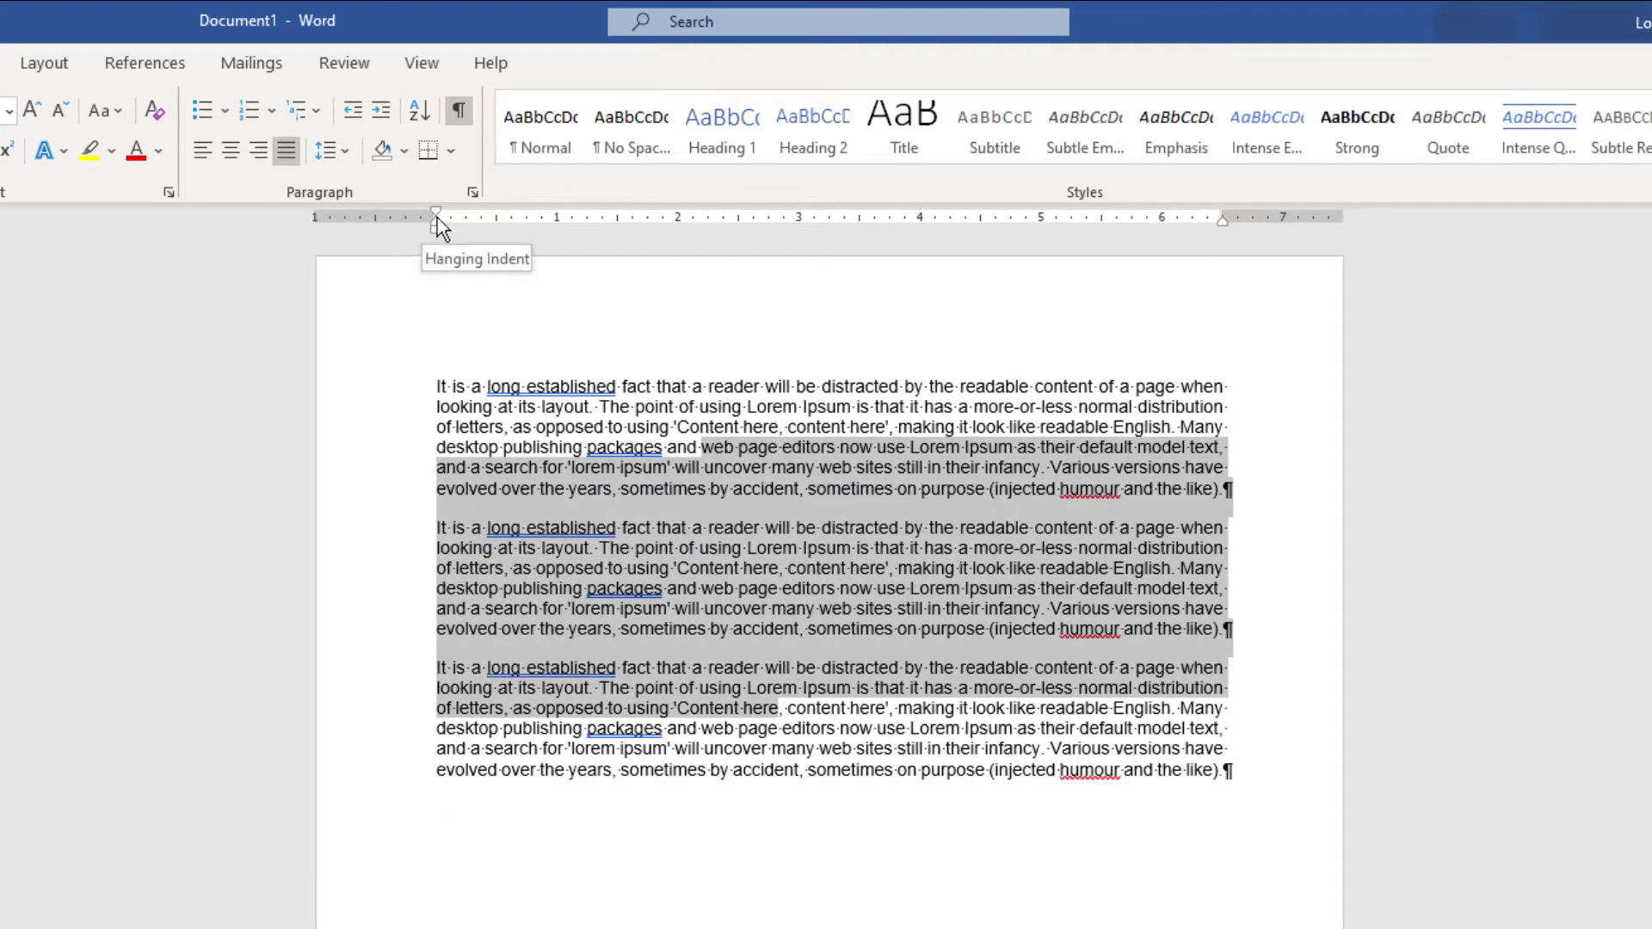
mouse_move(434, 213)
mouse_down()
mouse_move(505, 213)
mouse_move(436, 213)
mouse_up()
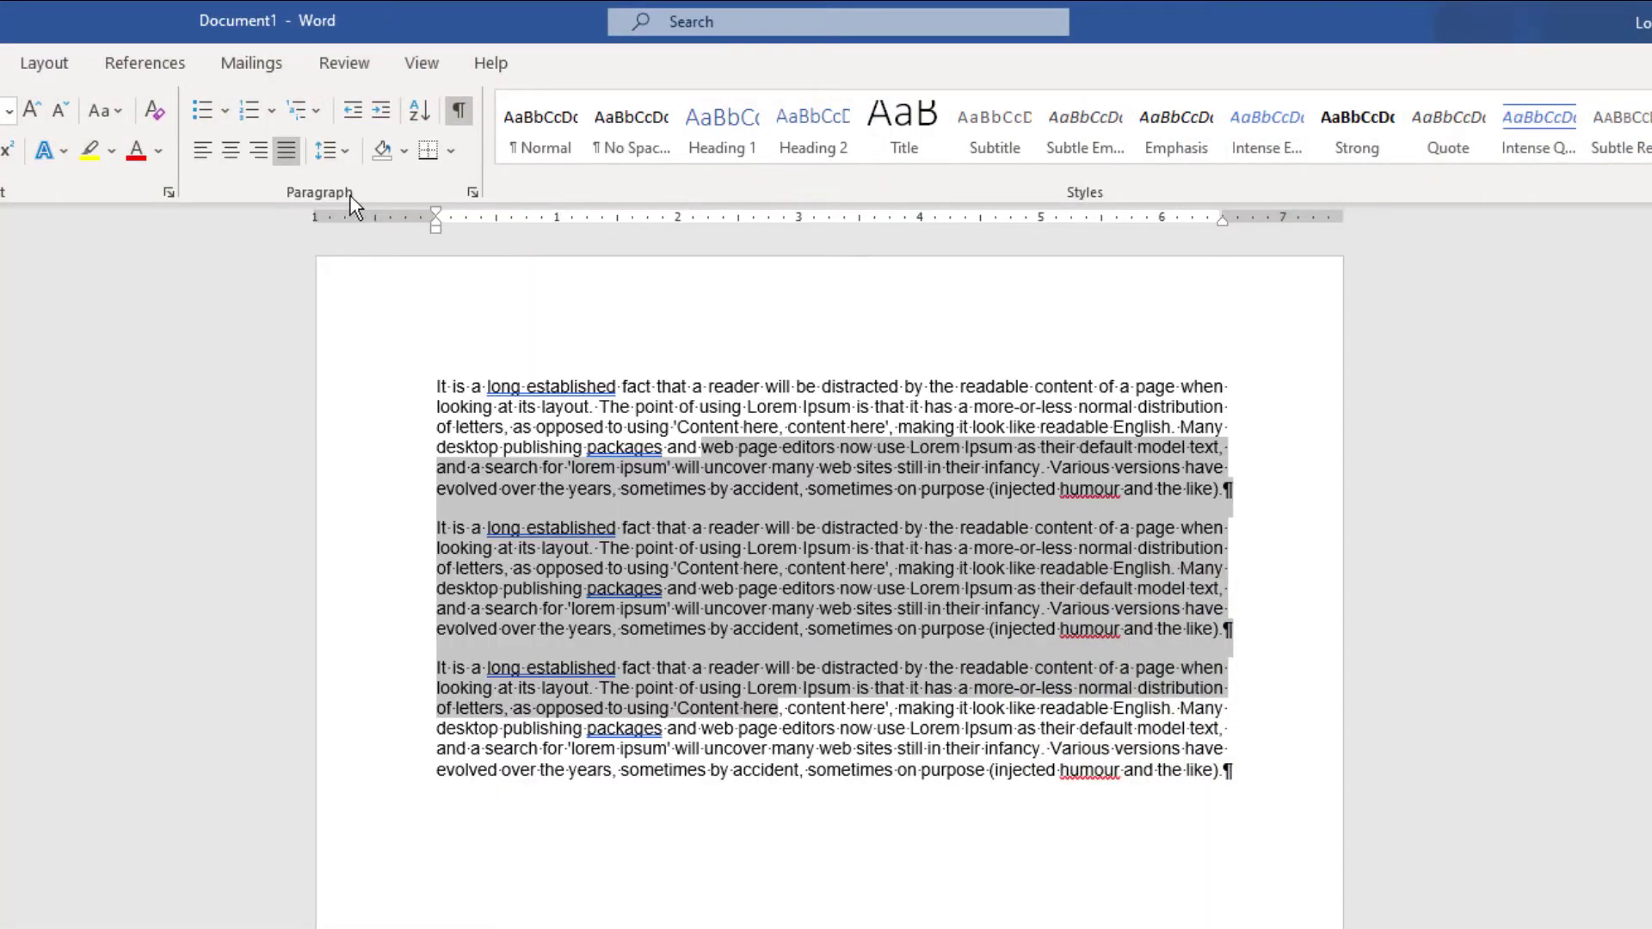
click(473, 192)
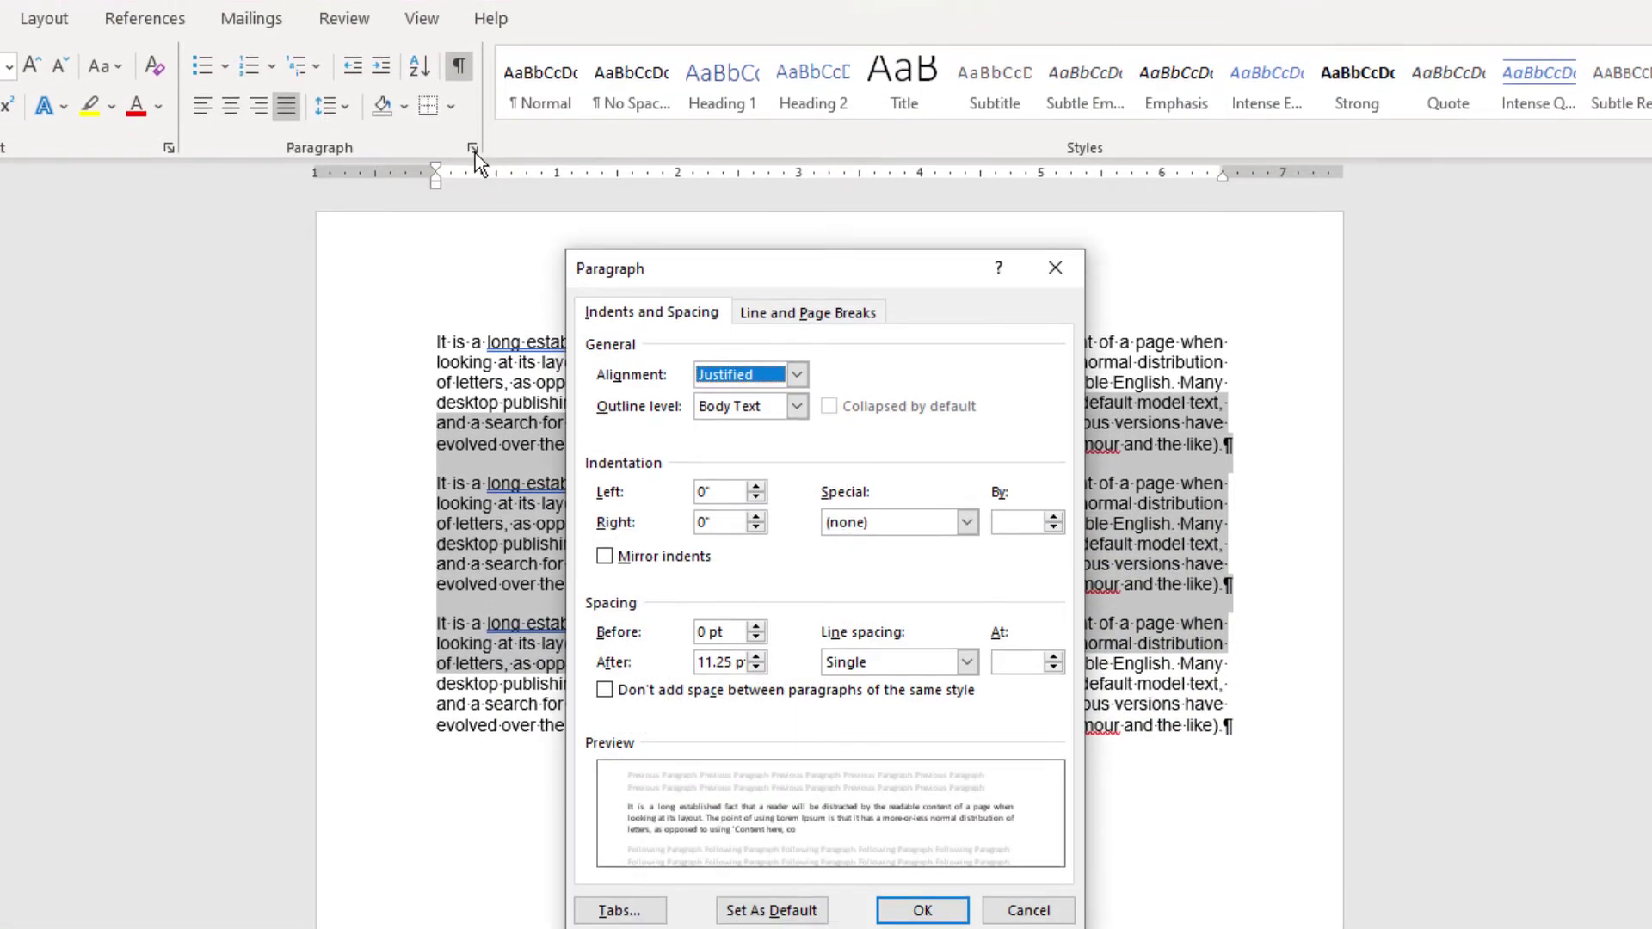
click(966, 515)
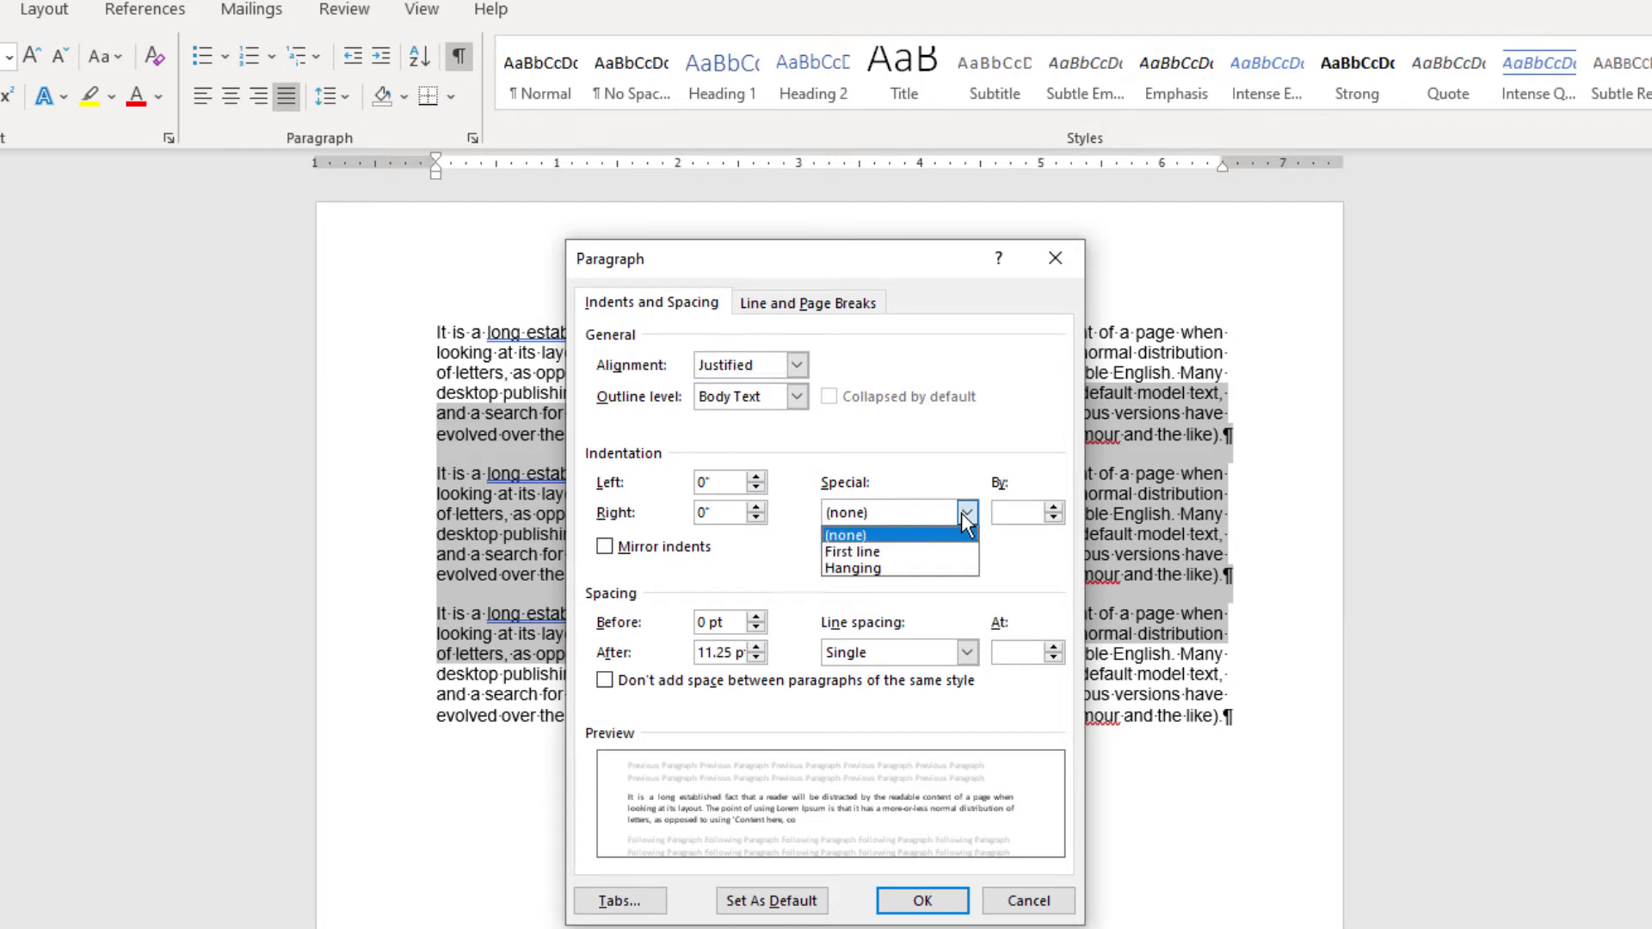
click(855, 554)
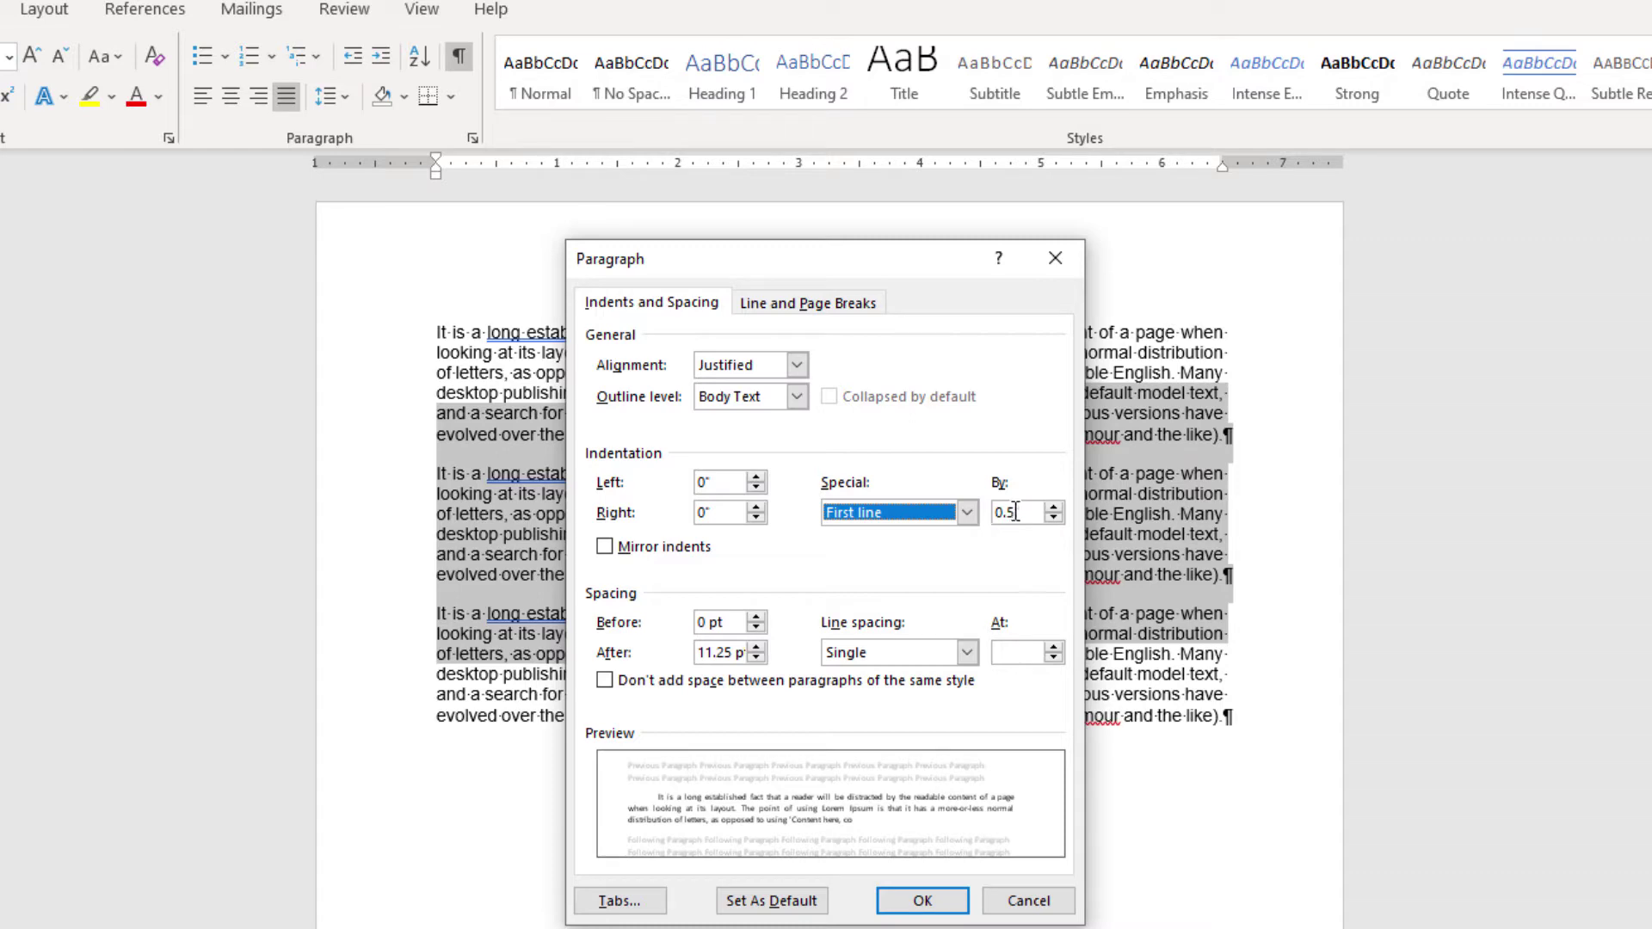
click(922, 899)
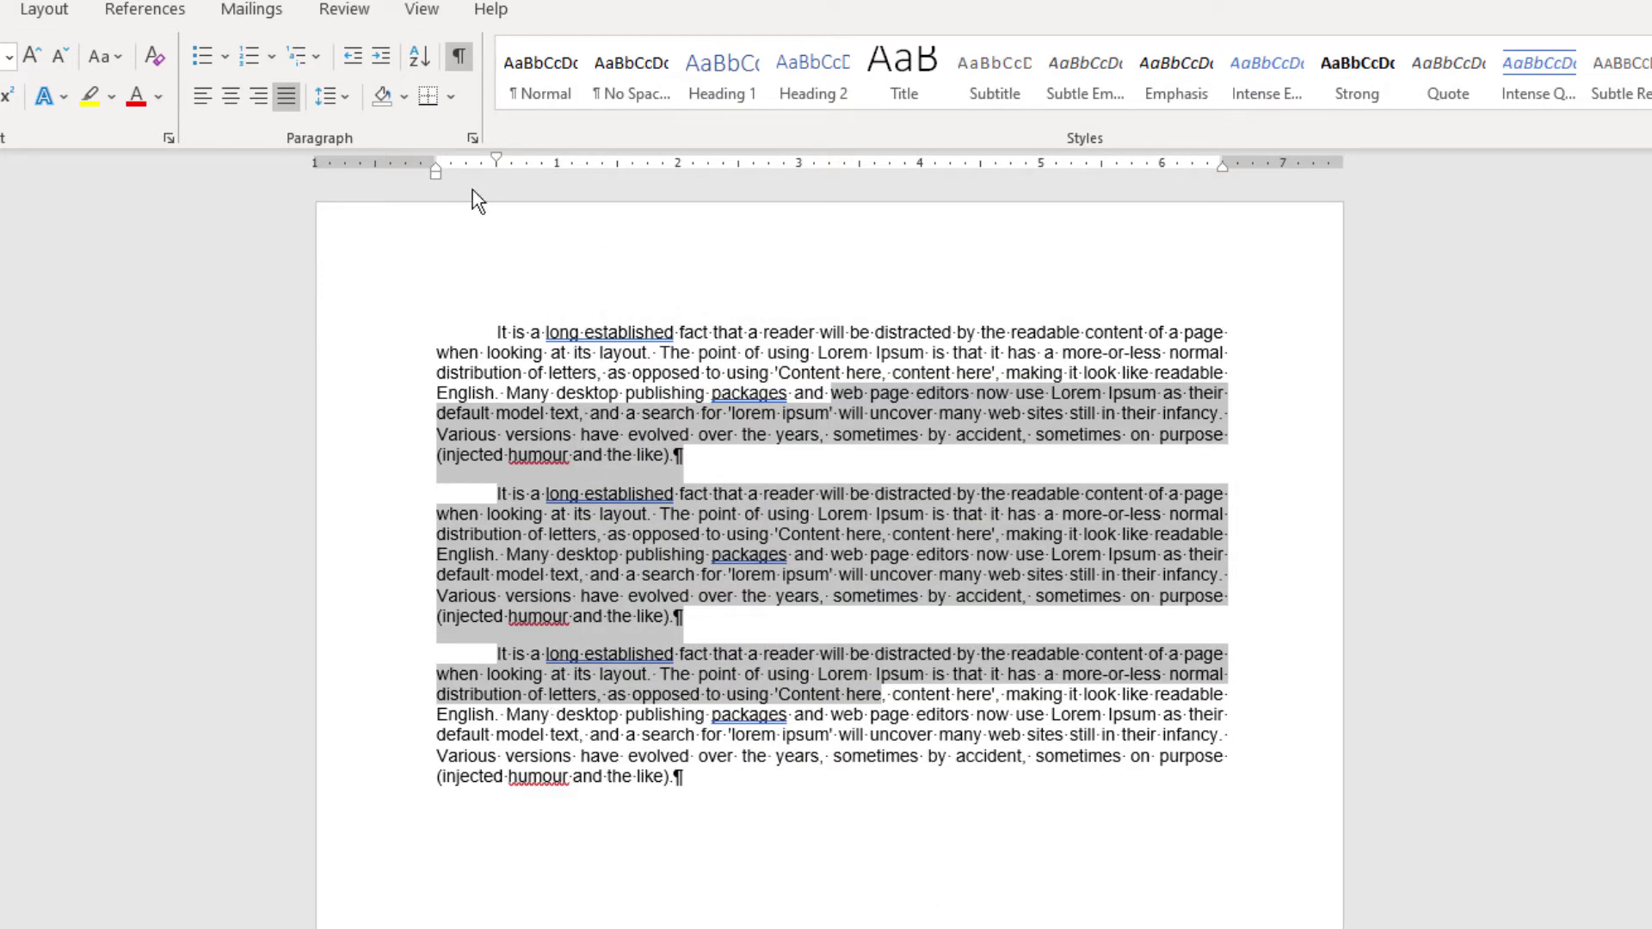
click(473, 140)
click(966, 513)
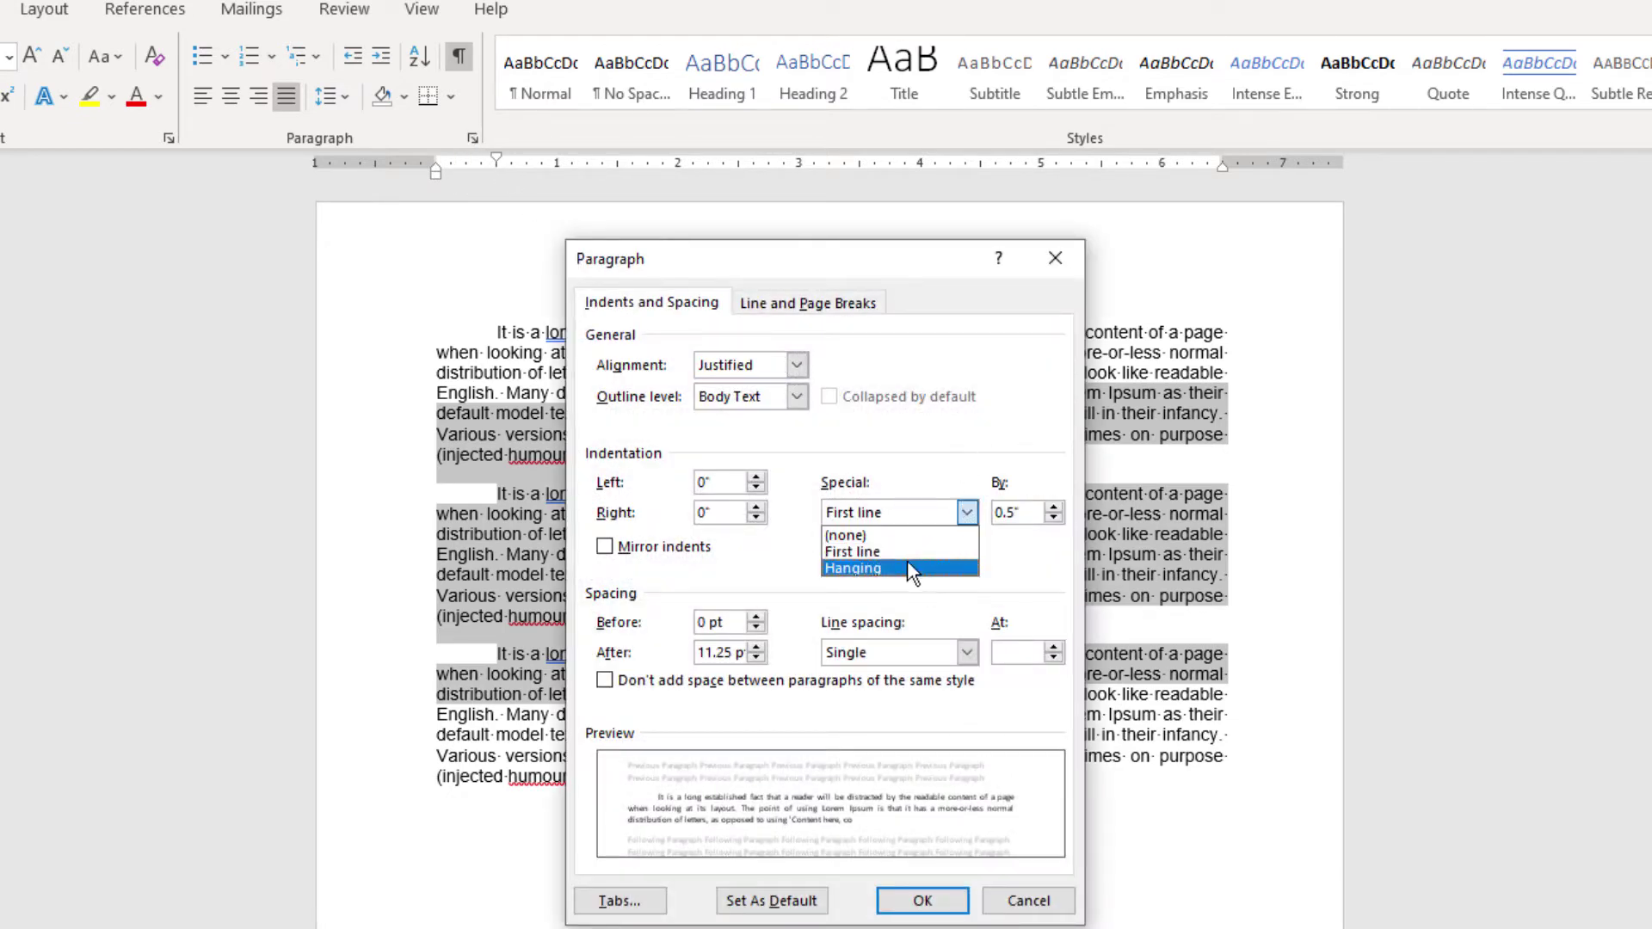
click(908, 569)
click(936, 900)
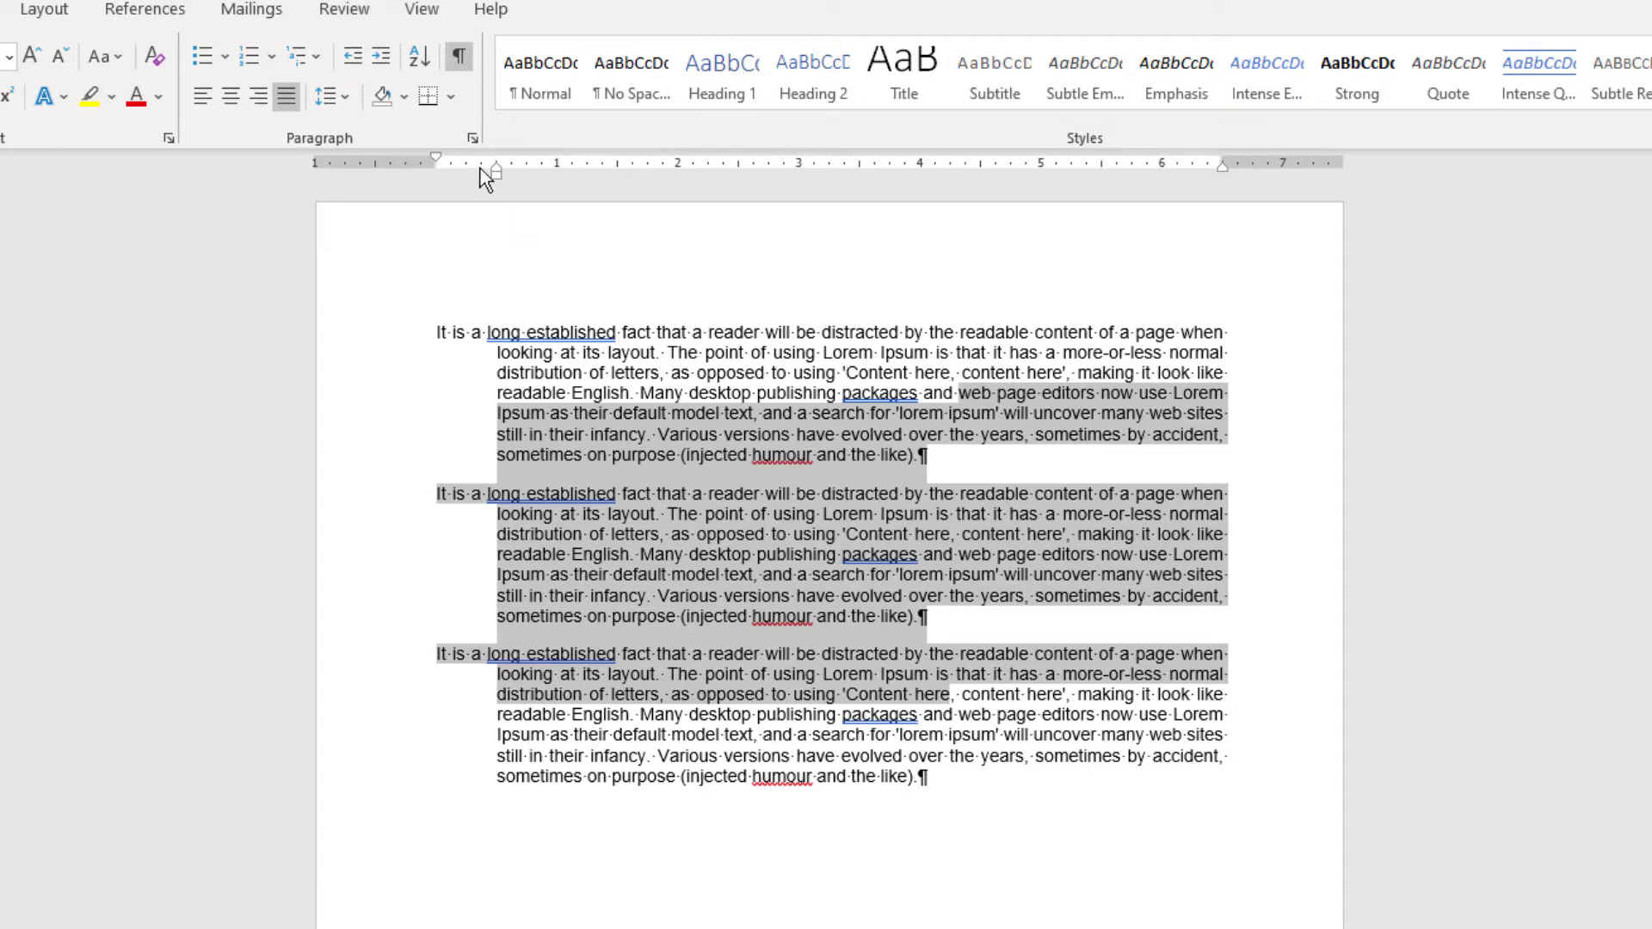
click(473, 137)
click(967, 513)
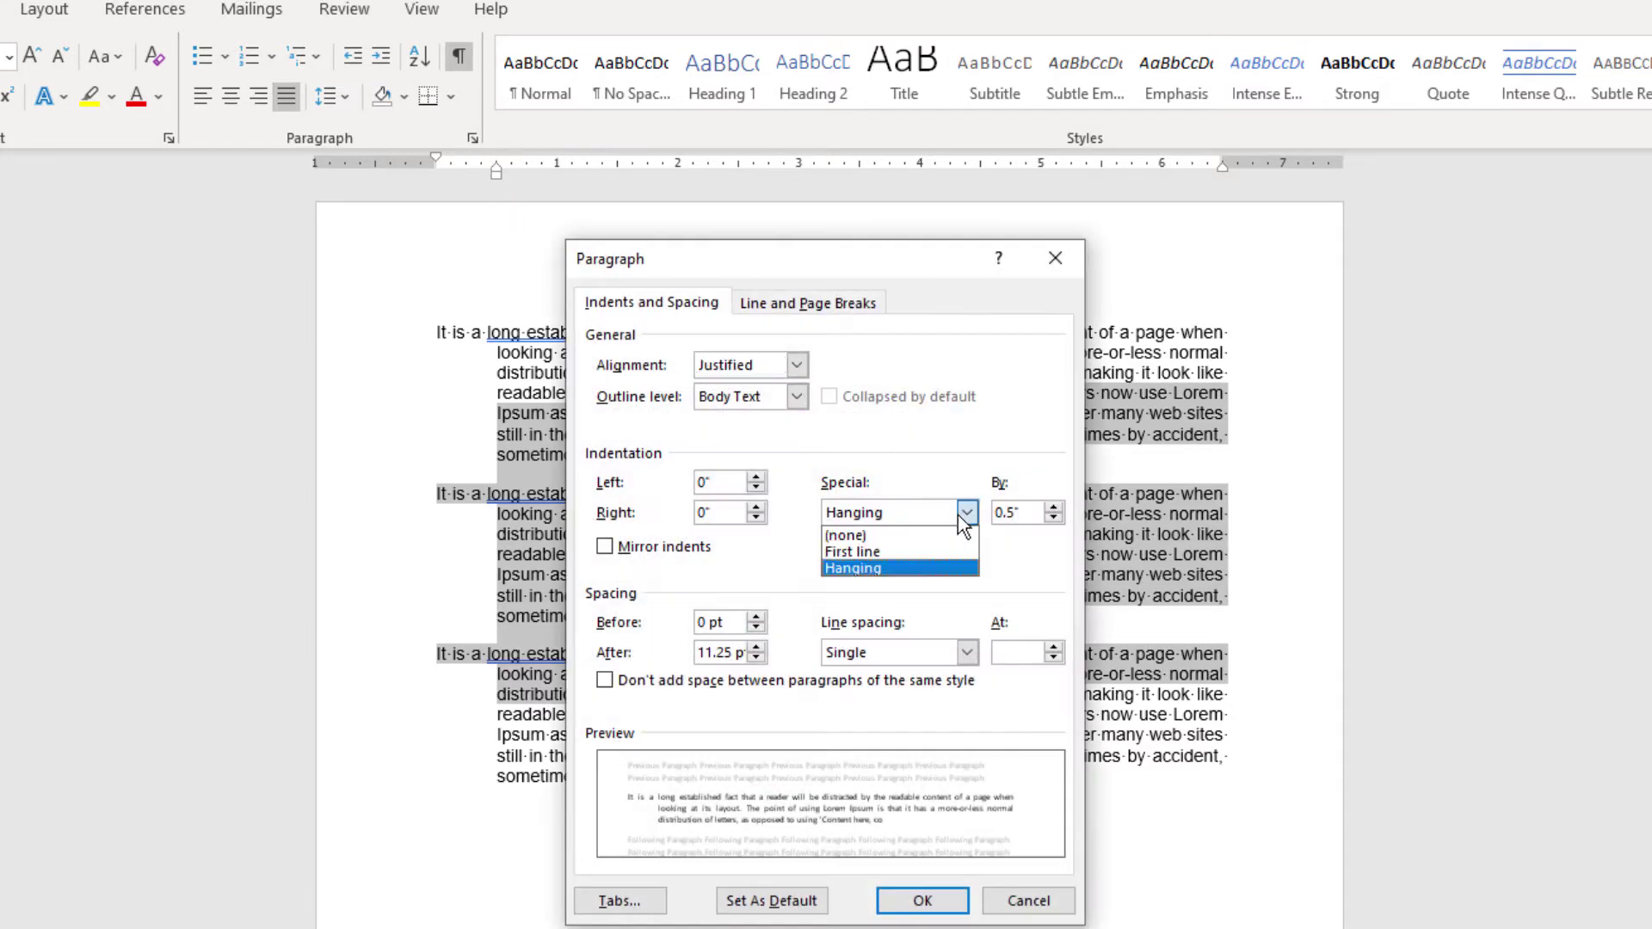
click(860, 532)
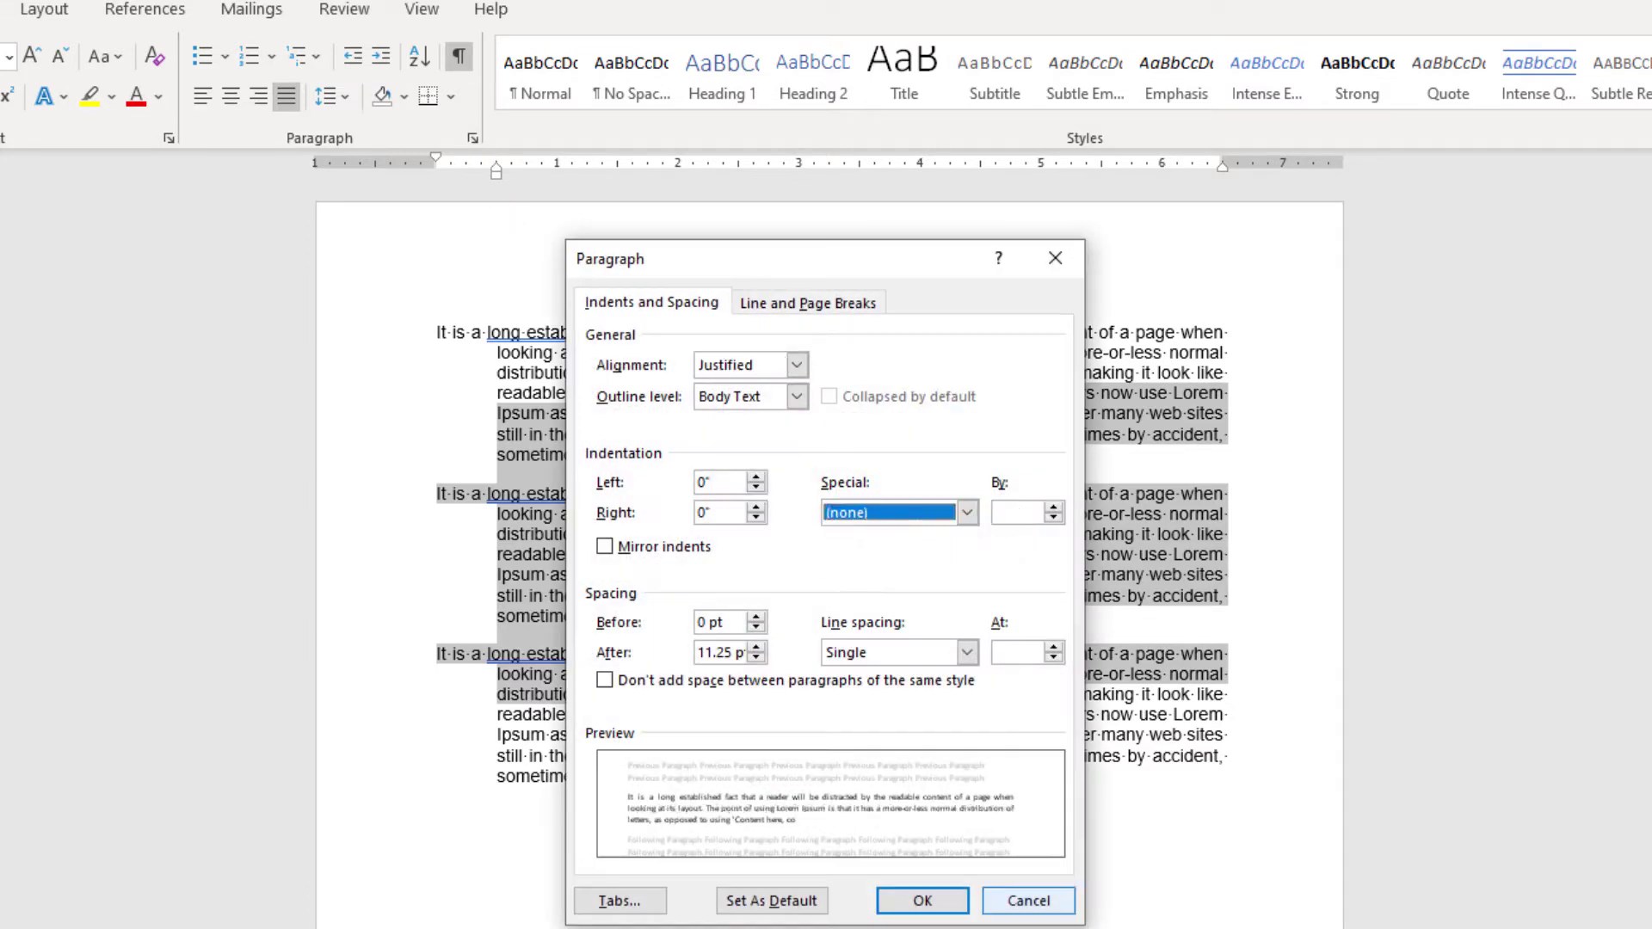
click(938, 901)
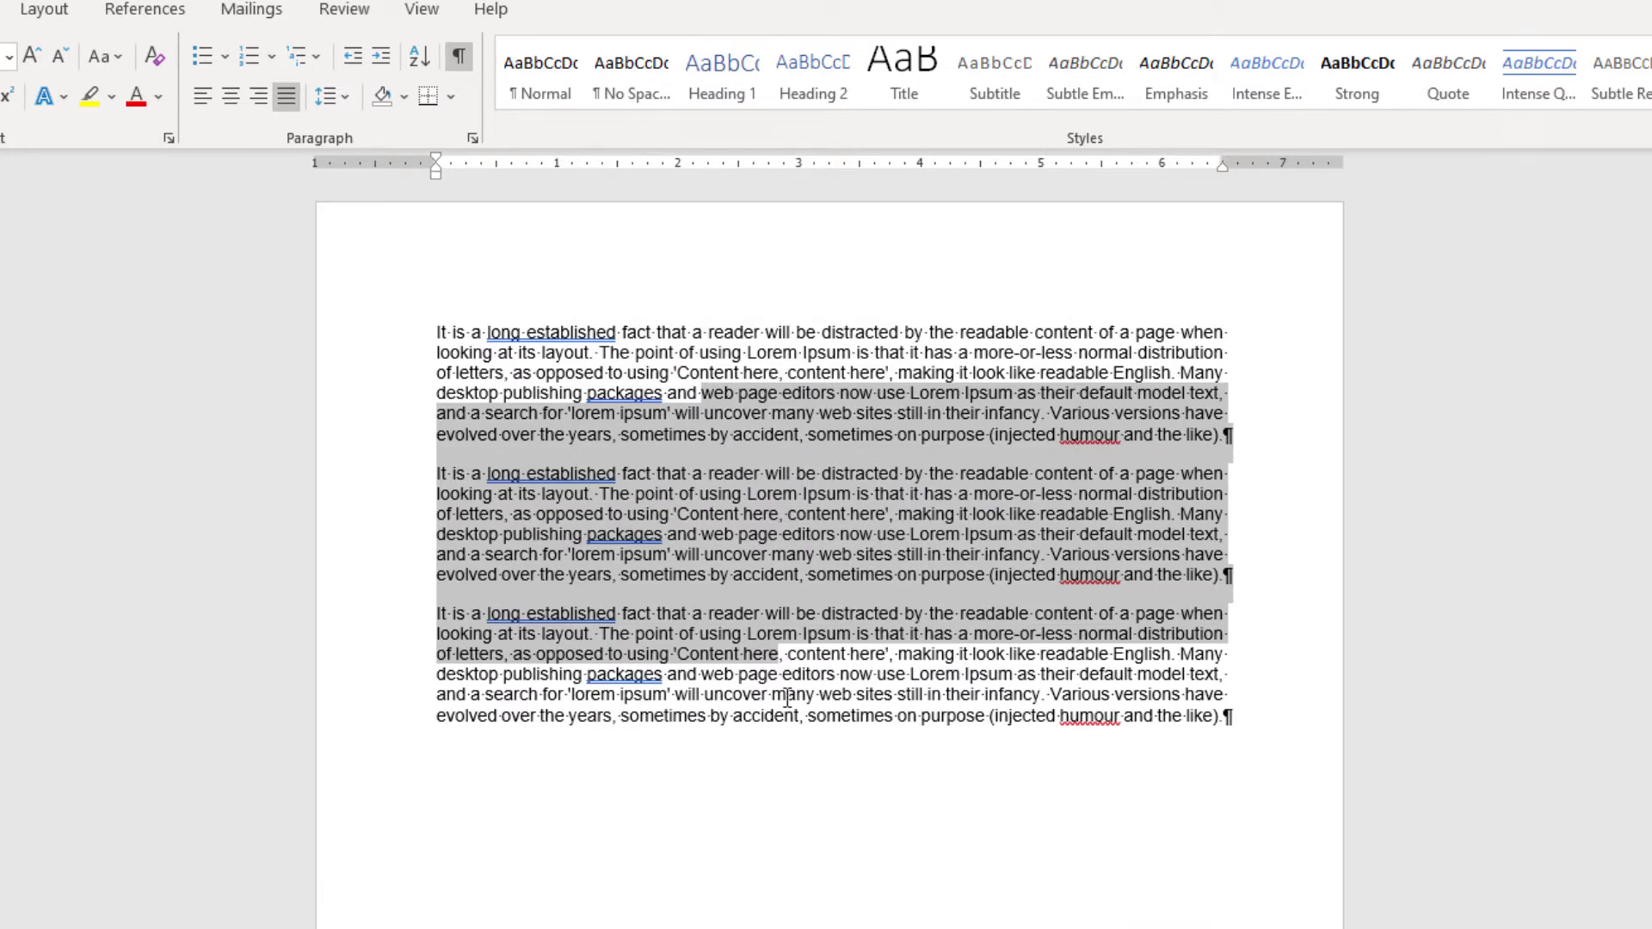
click(420, 9)
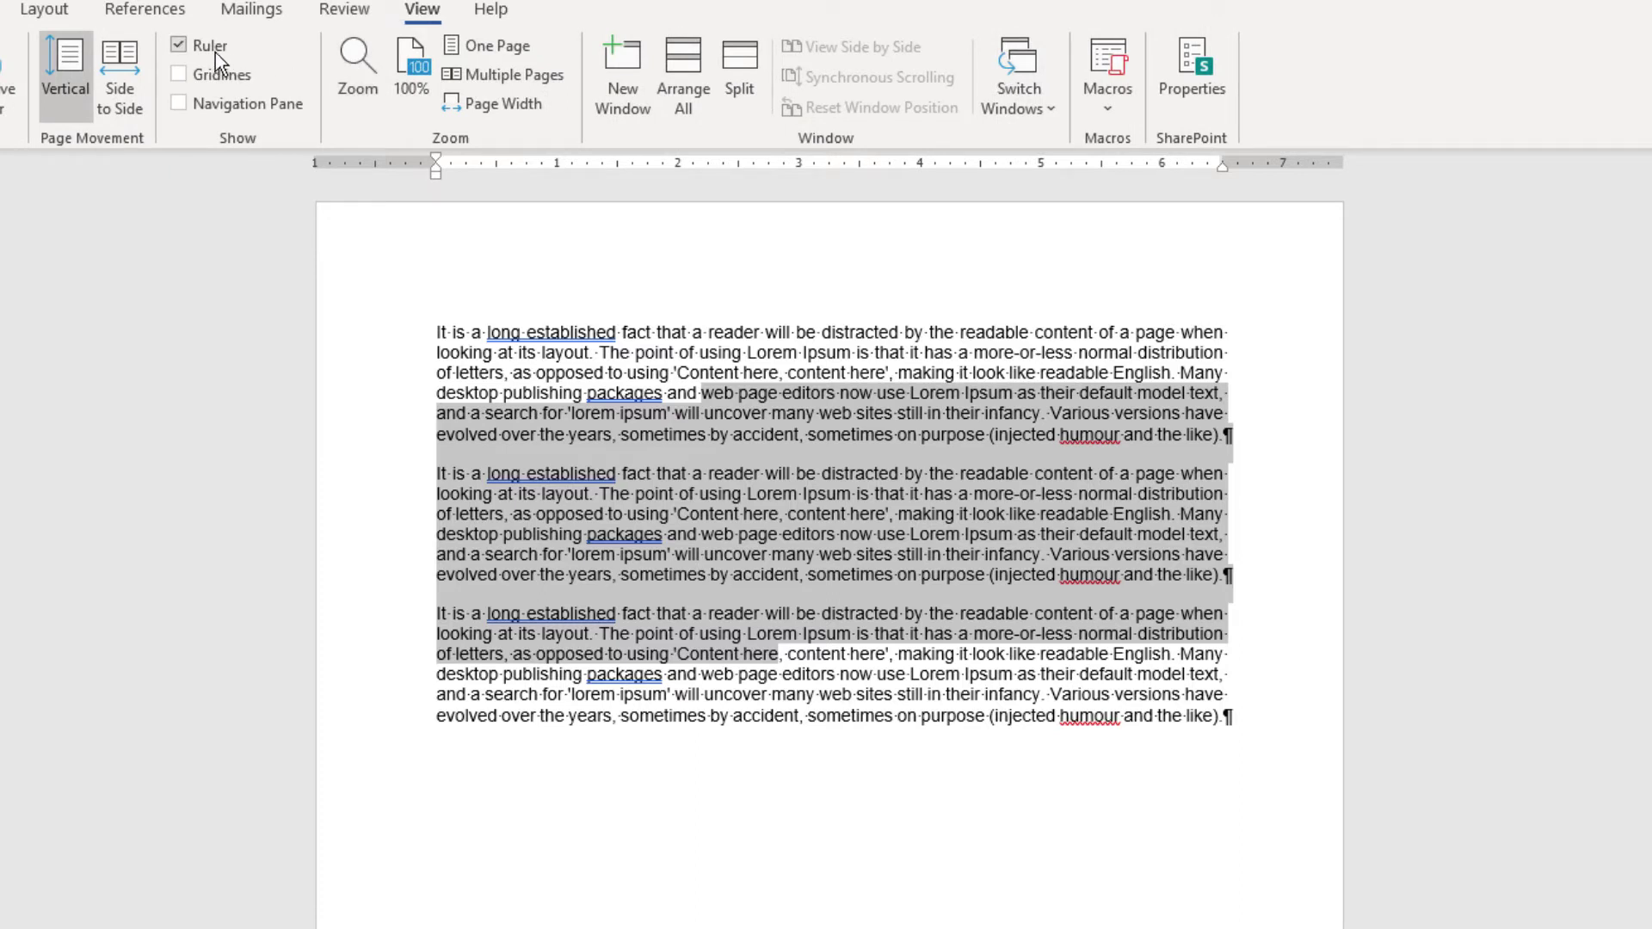
click(0, 10)
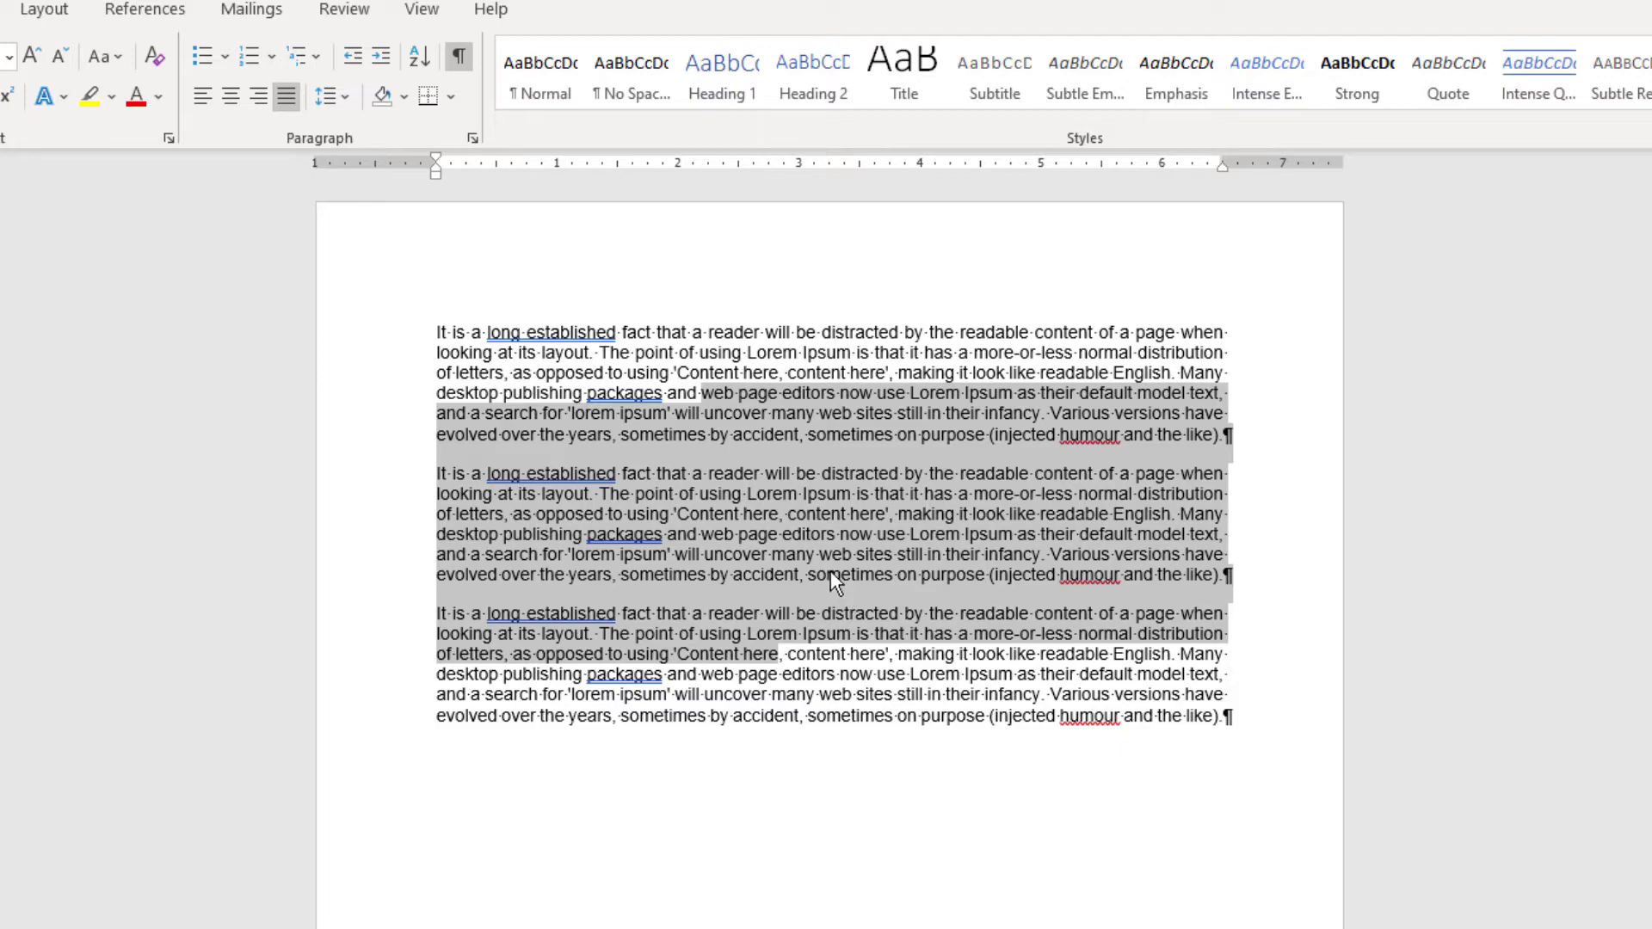
scroll(902, 575, down, 5)
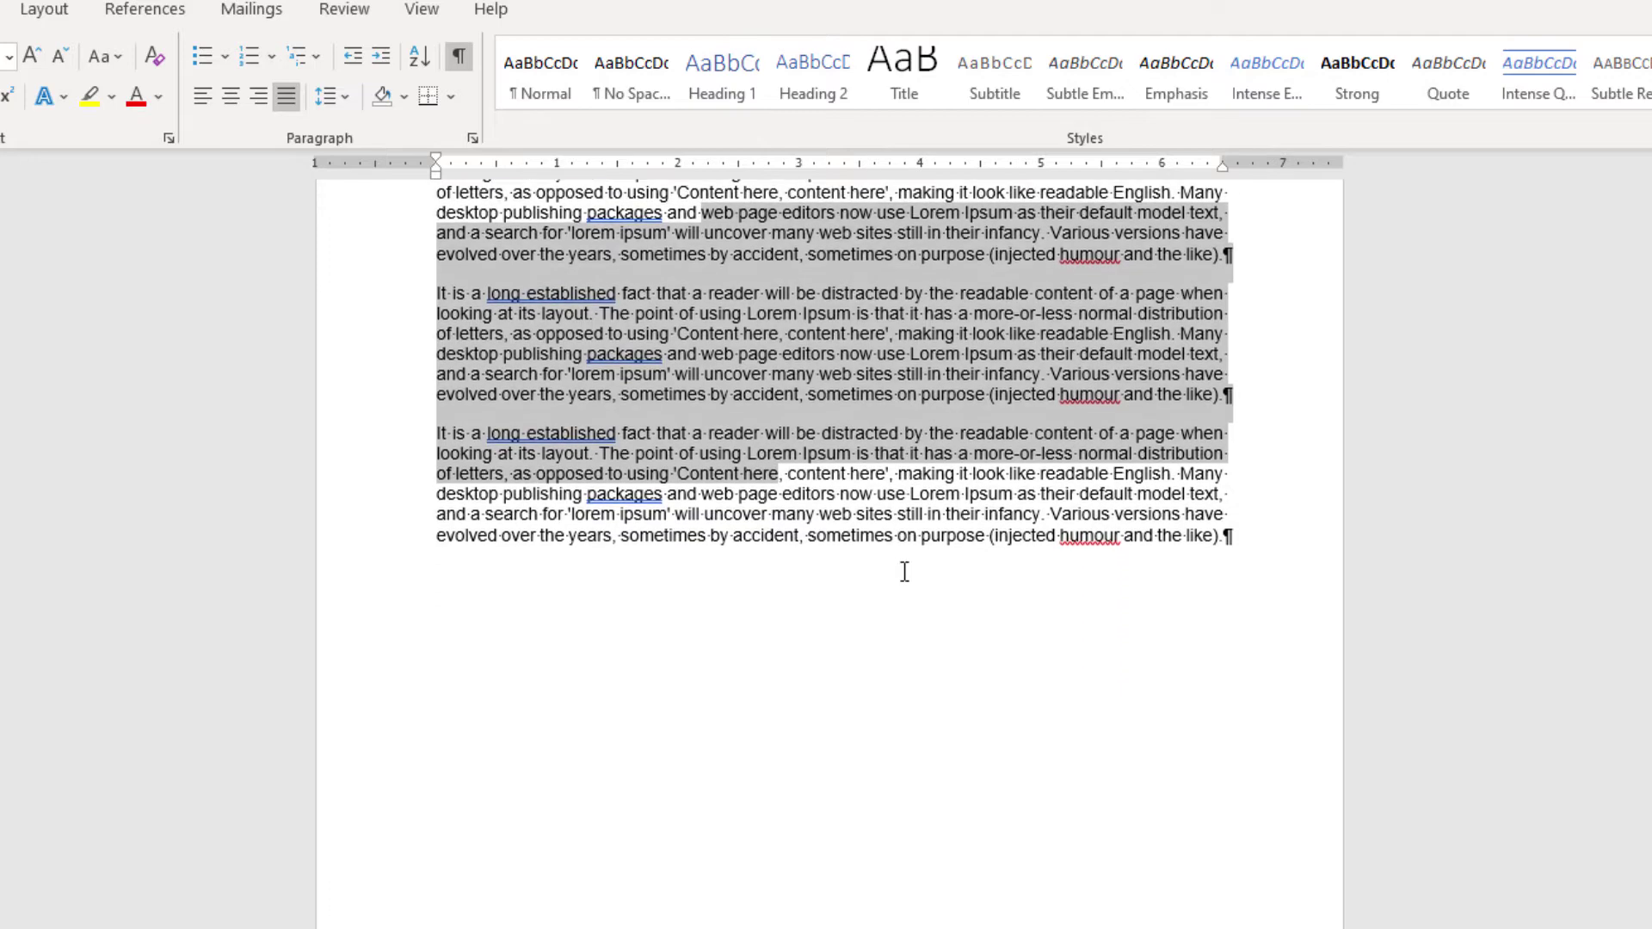
scroll(884, 533, up, 5)
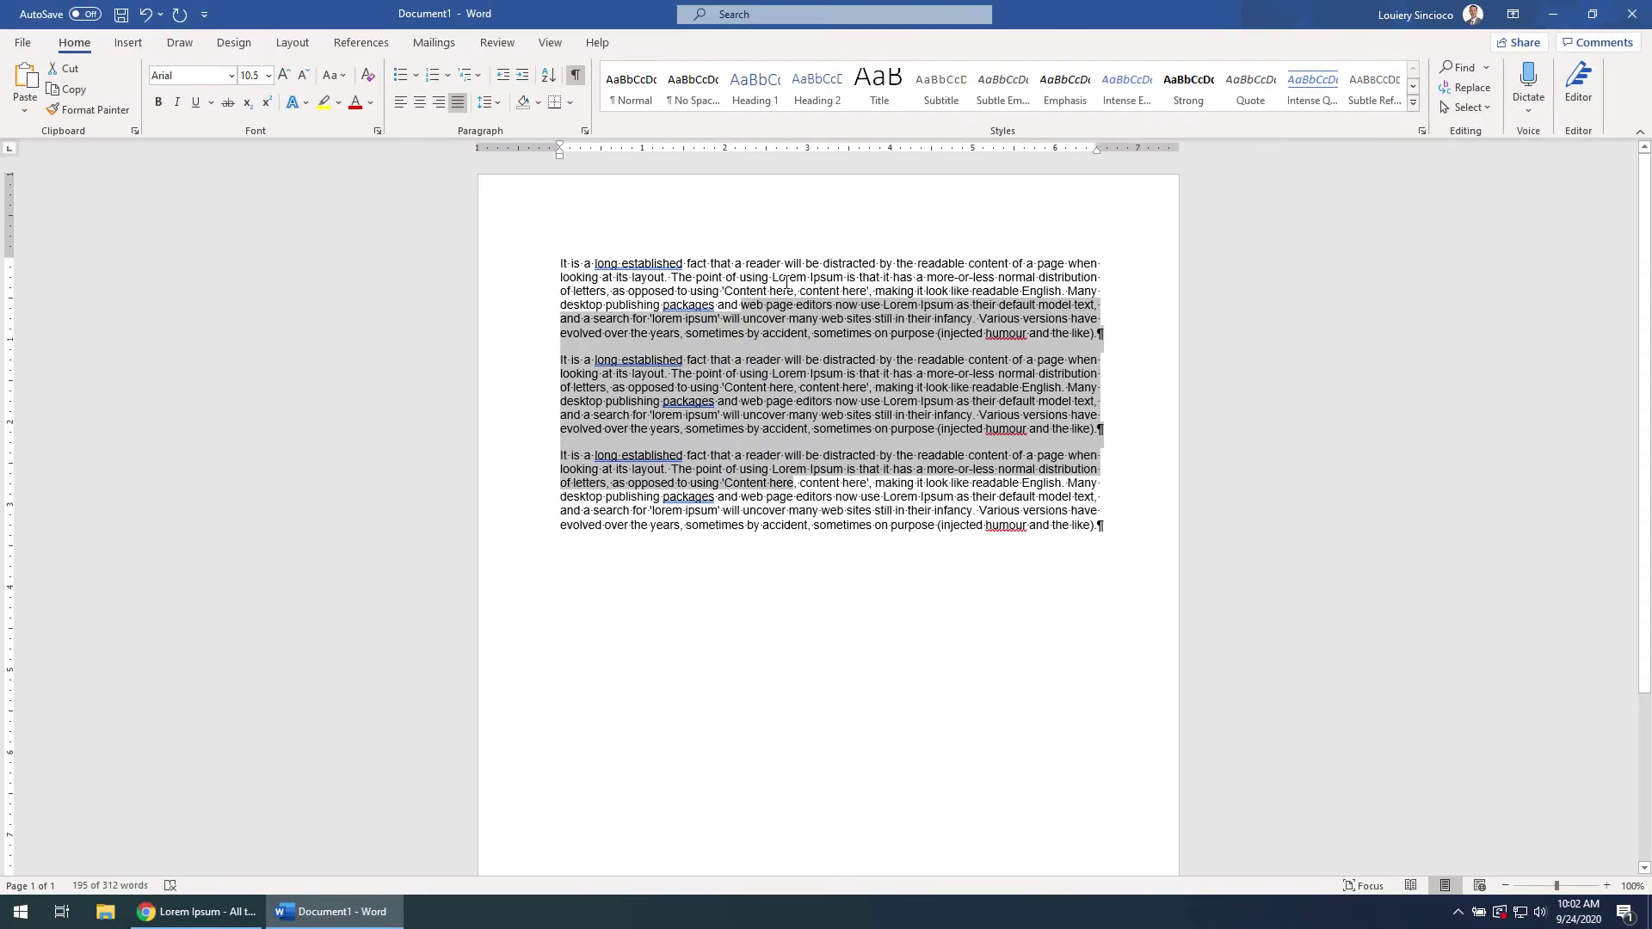
click(787, 281)
scroll(758, 401, down, 3)
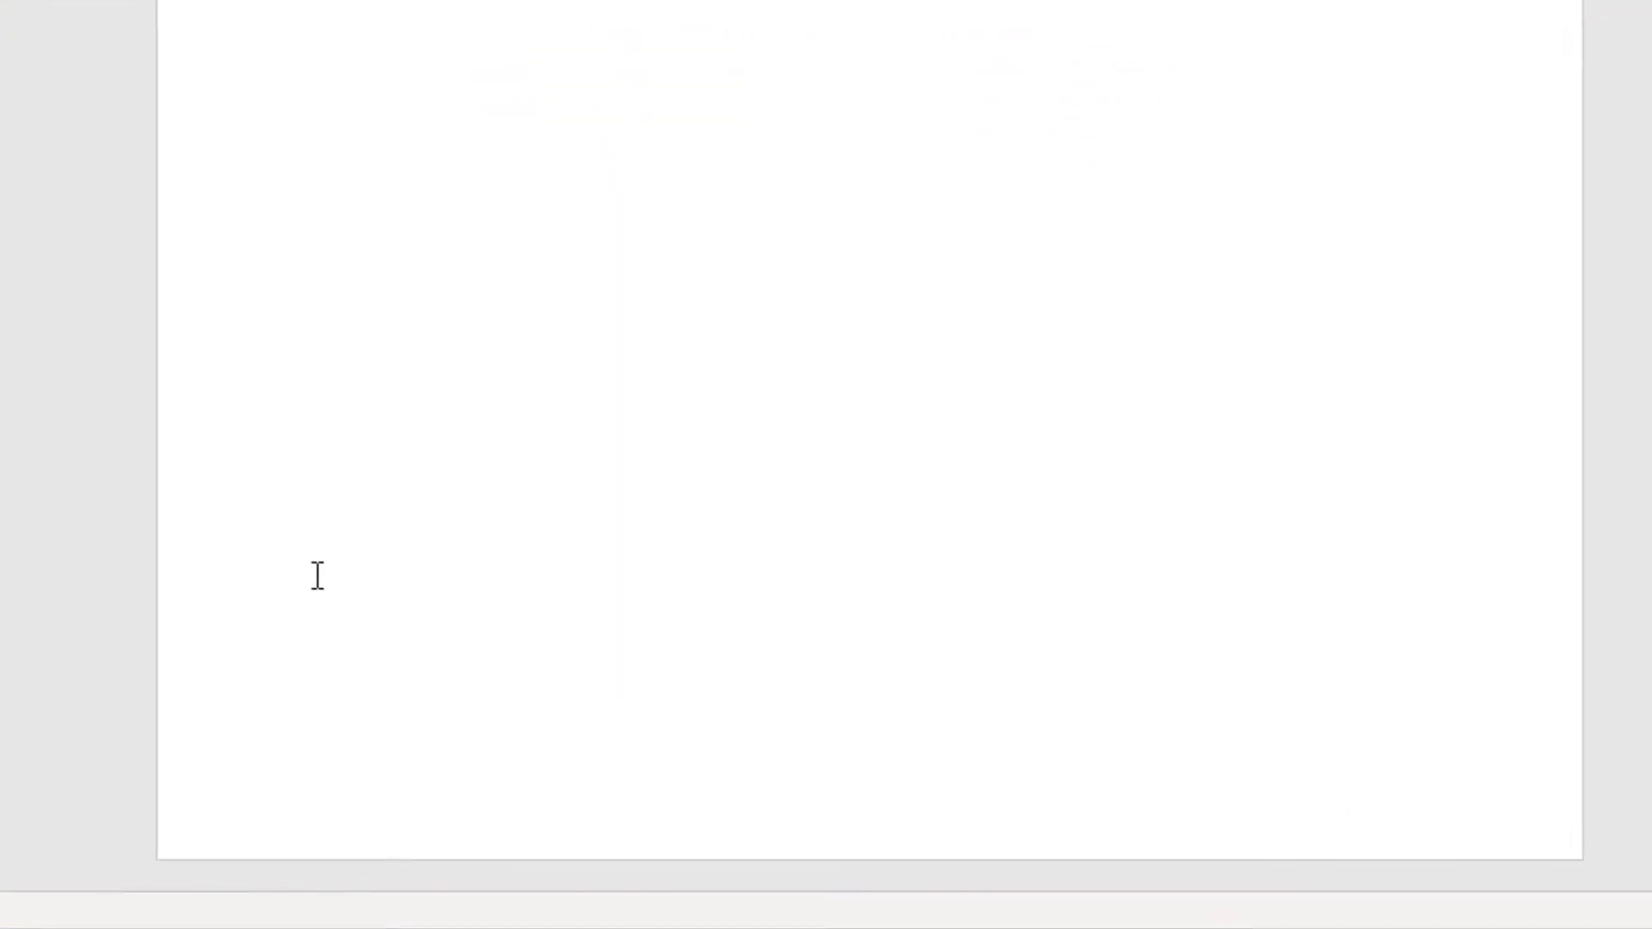
Step: Enter the author credit, 'Week 2 Word Tutorial' and 'Page 1 of 1' tab-separated in the footer
double_click(199, 841)
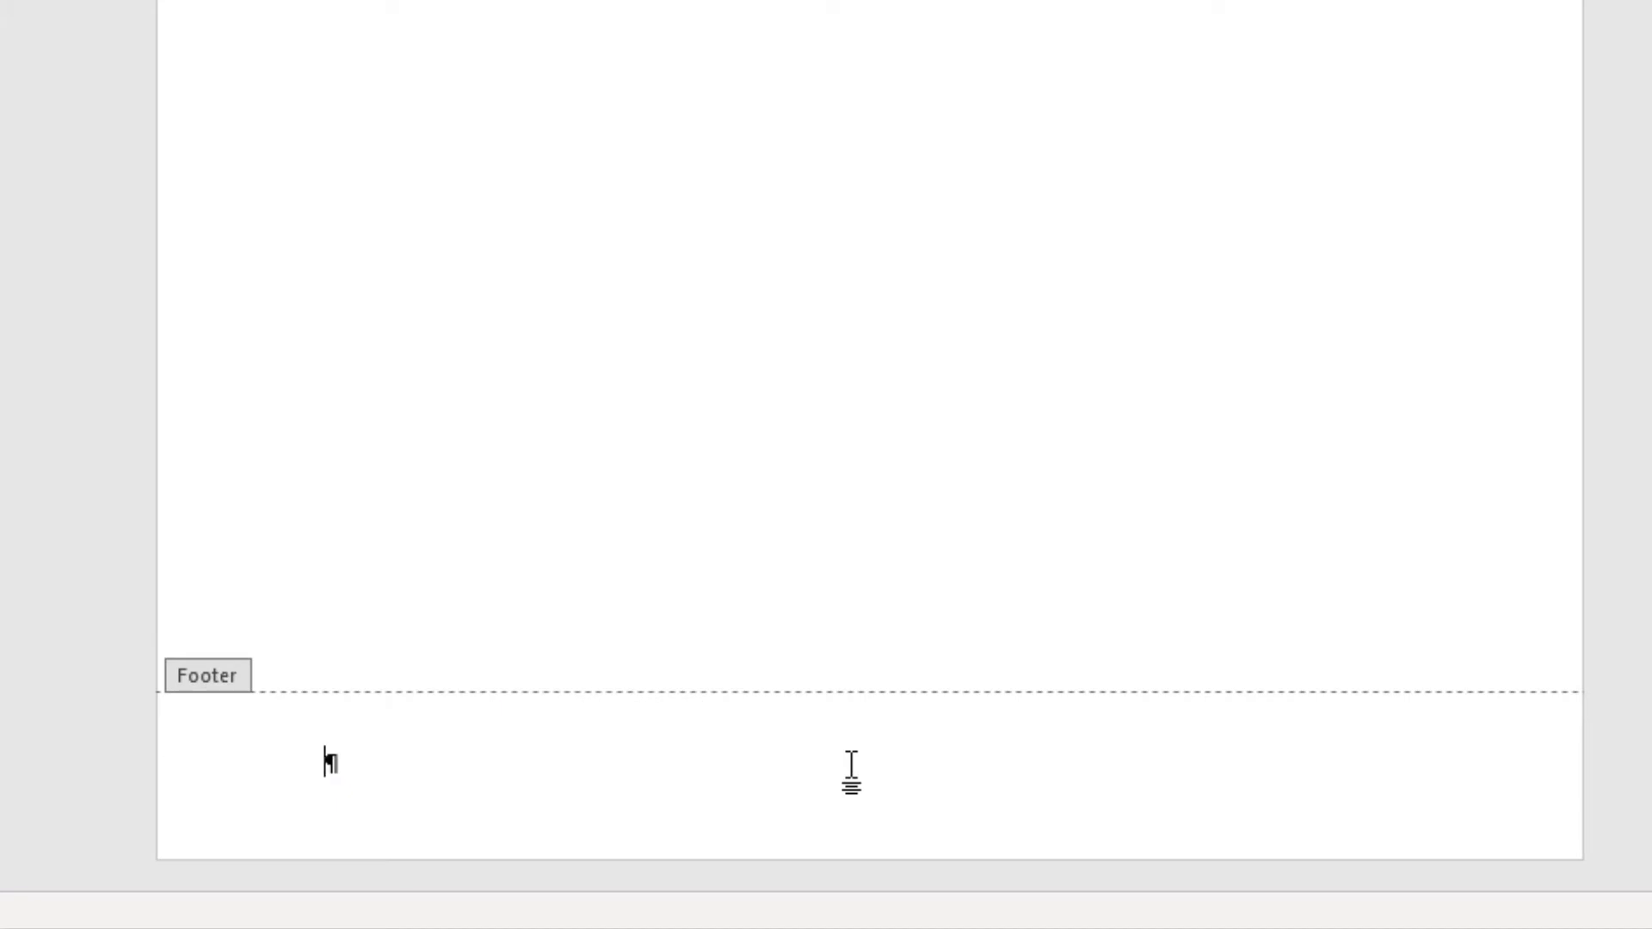
text(By Louiery S)
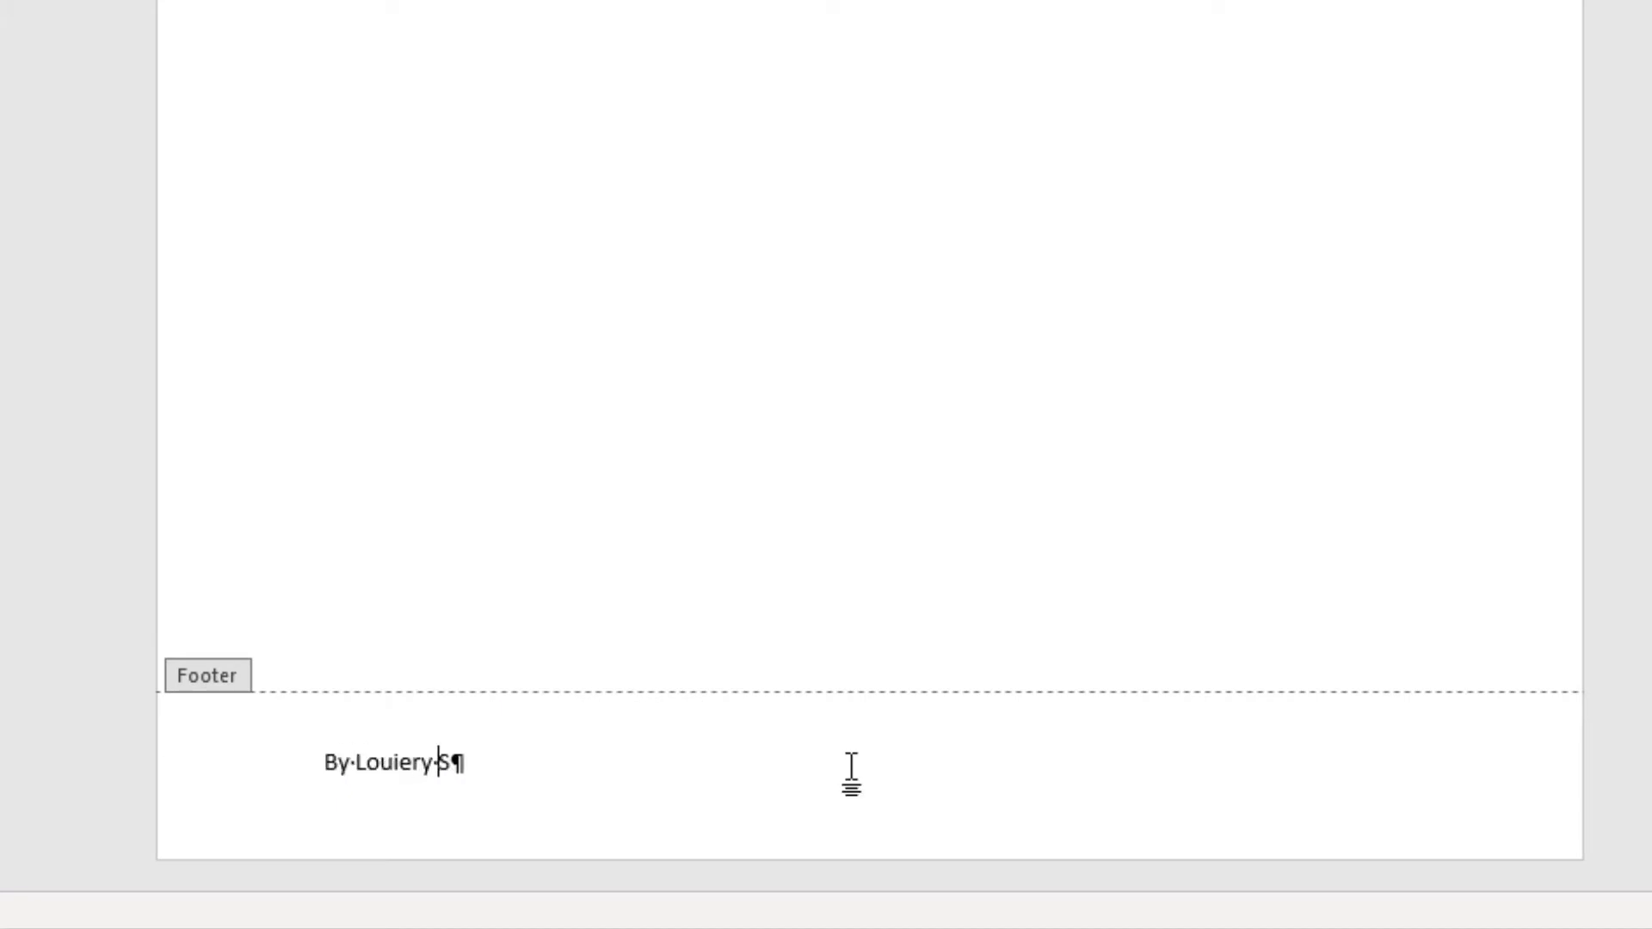
text(incicoco)
key(Tab)
text(We)
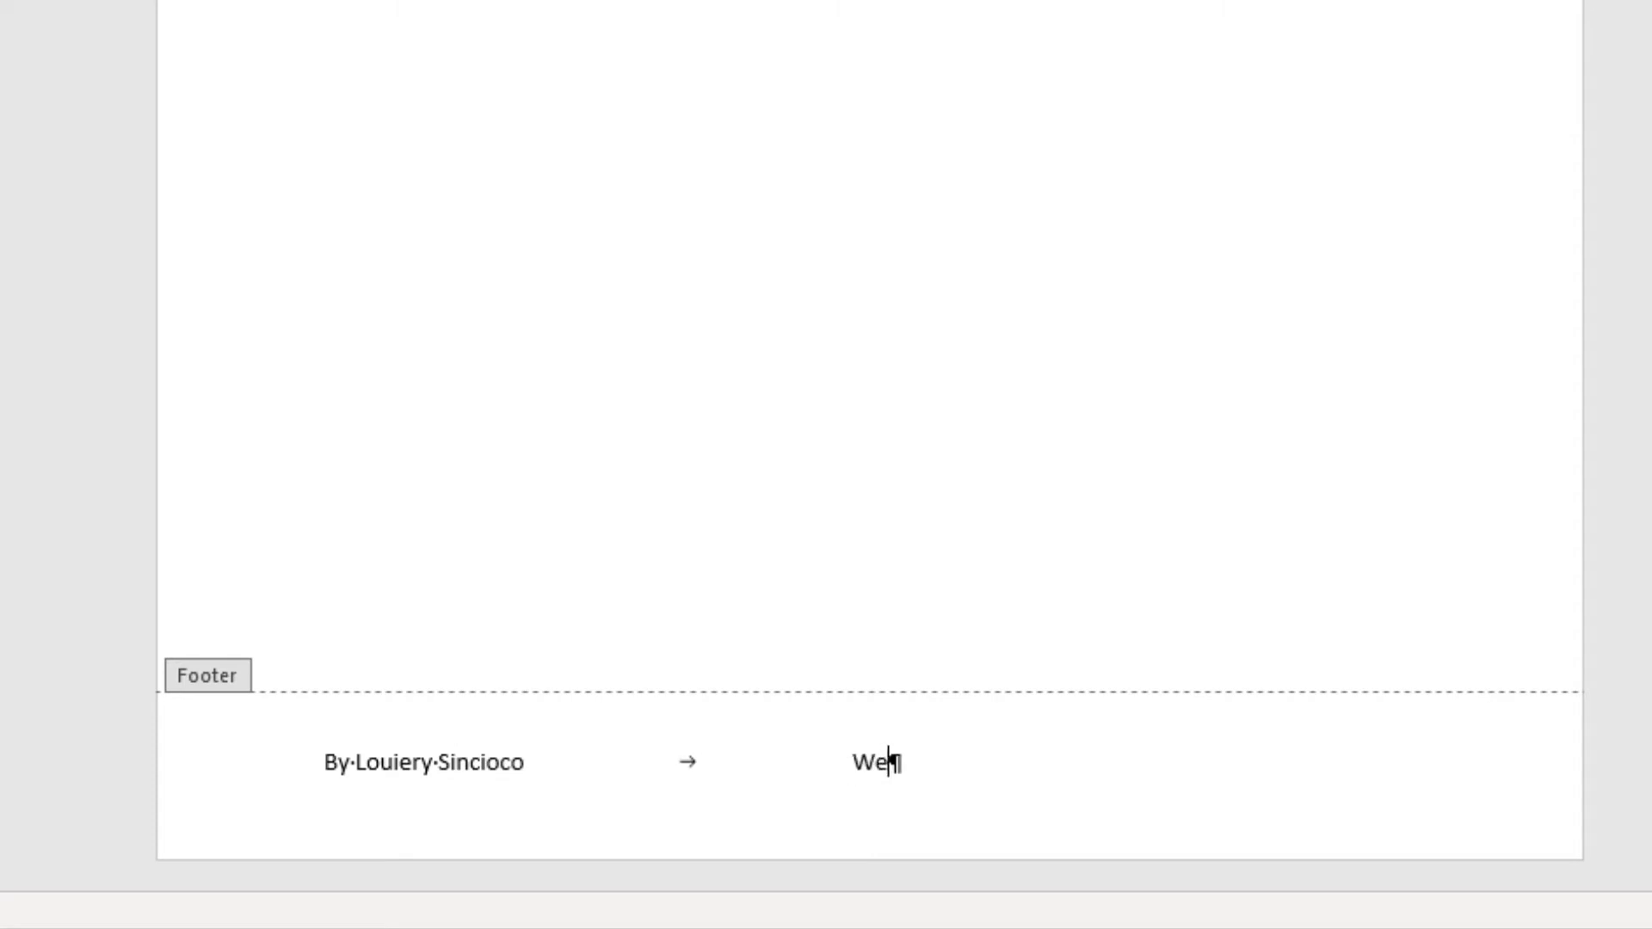
text(ek 2 Word Tutorial)
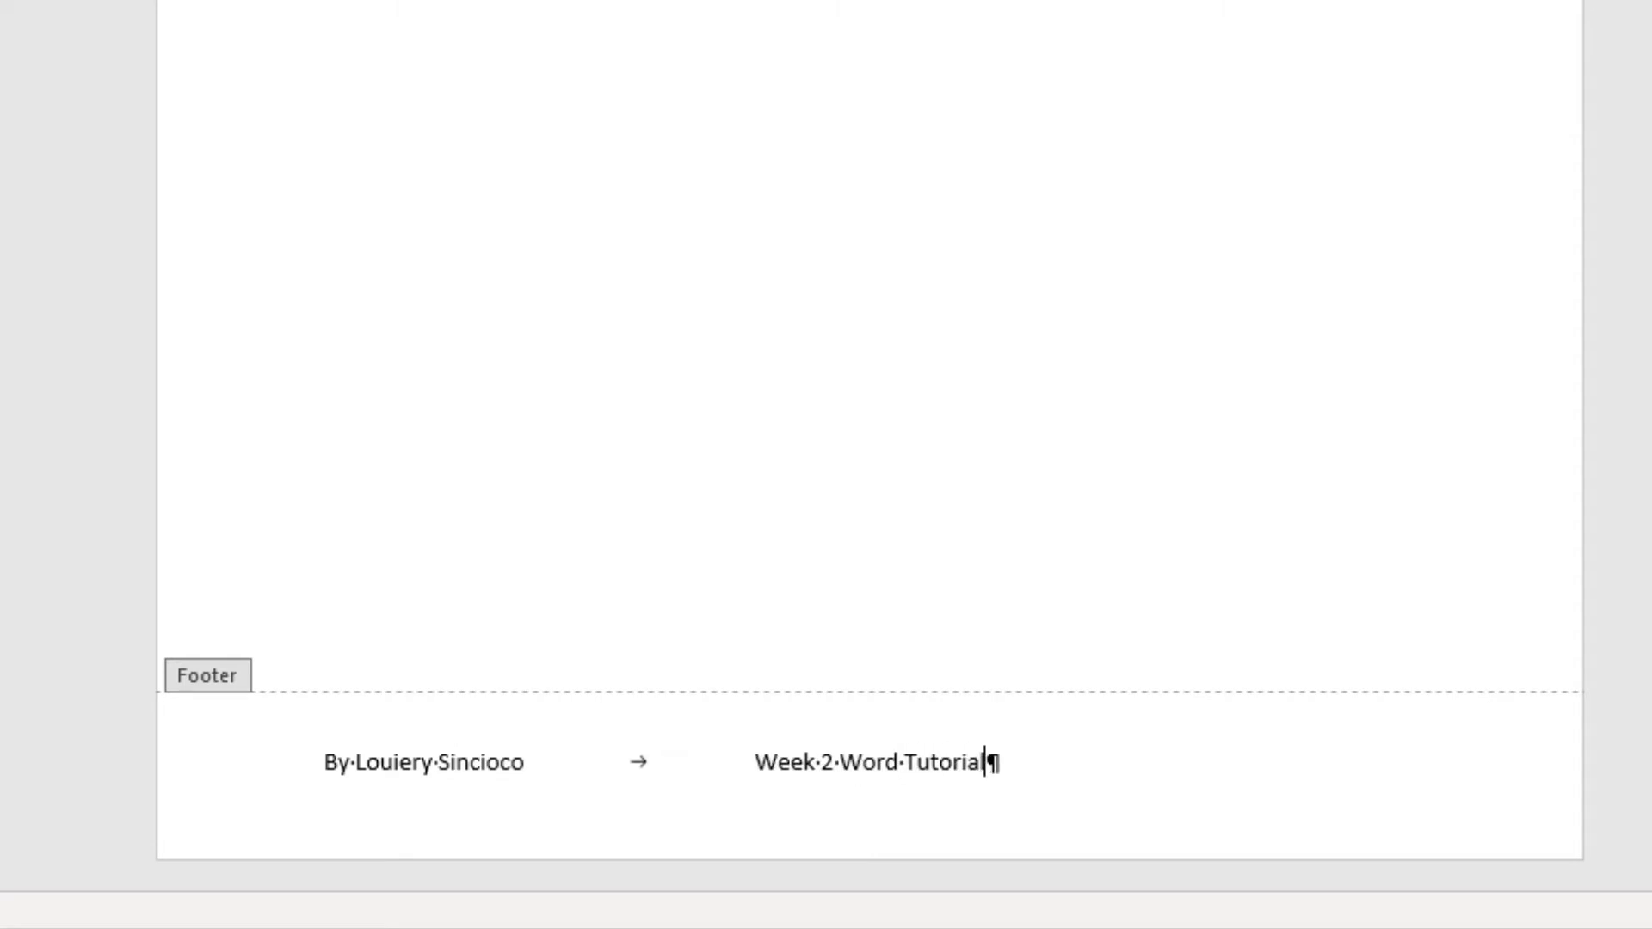
key(Tab)
text(Page 1 of 1)
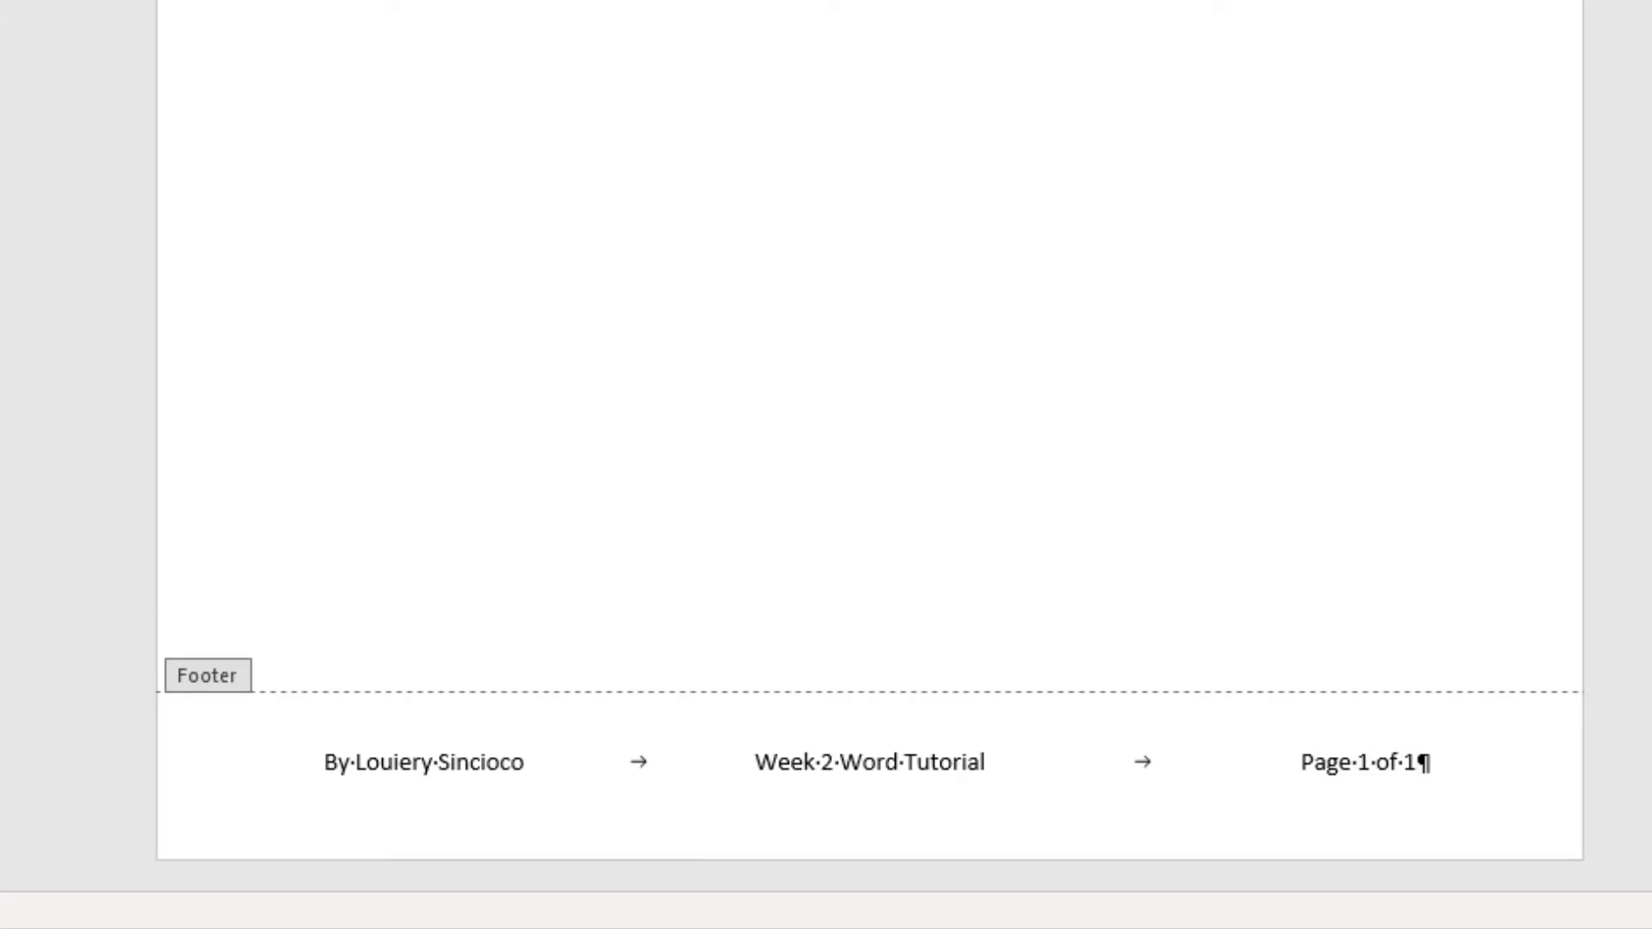
key(Left)
key(Left)
key(Left)
key(Left)
key(Left)
key(shift+Left)
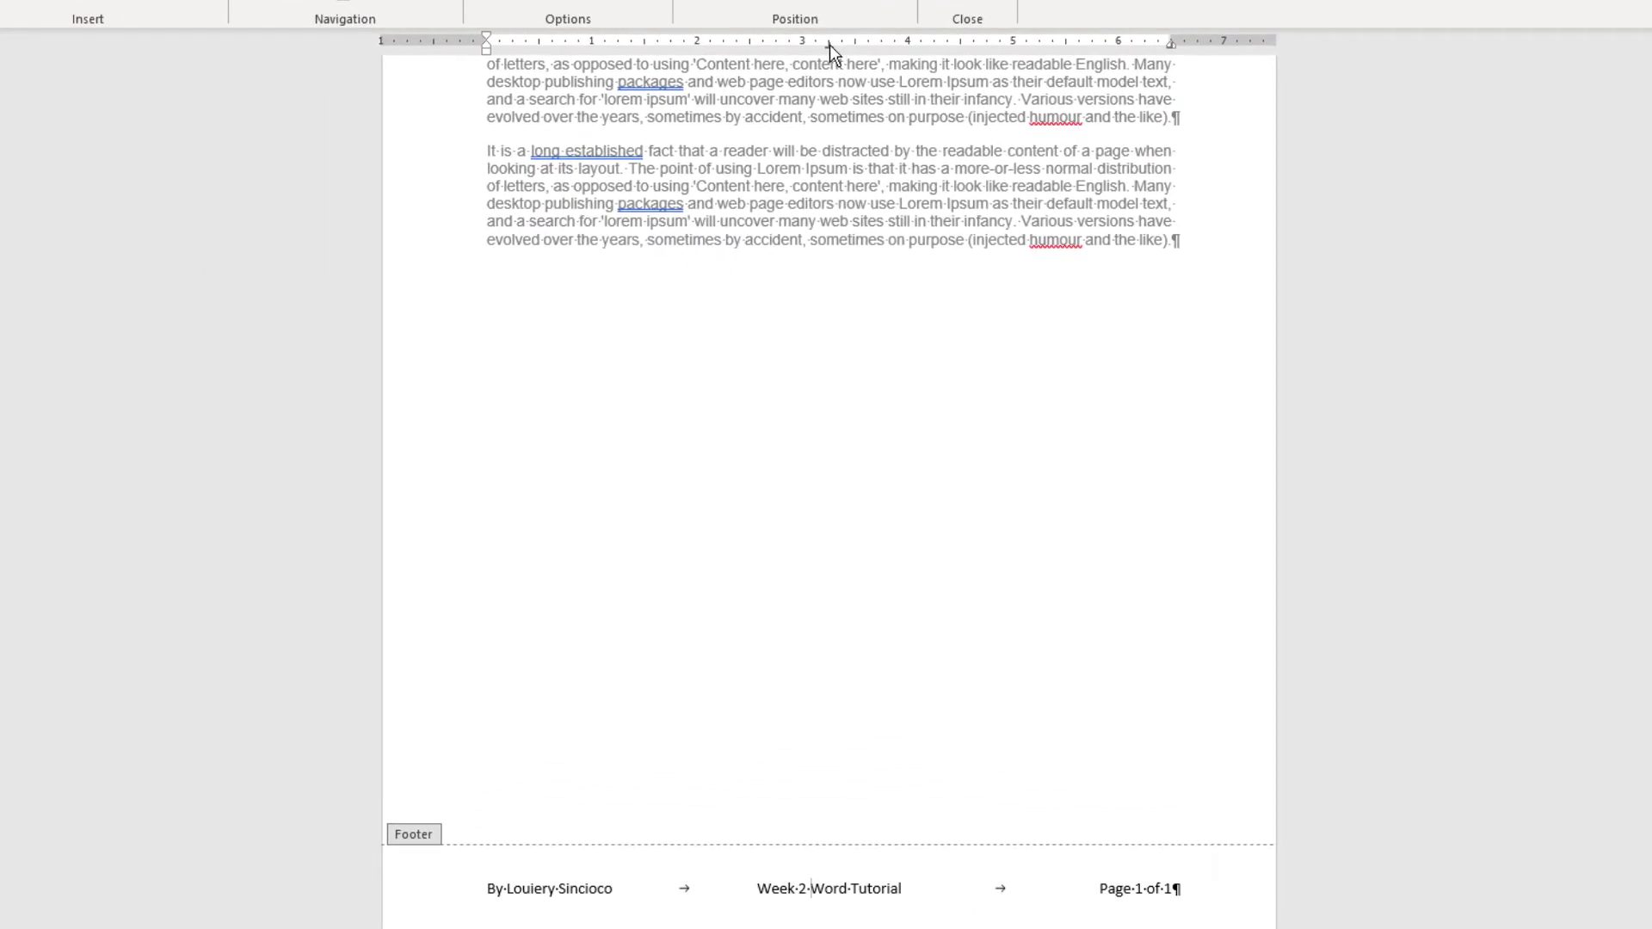
mouse_move(830, 45)
mouse_down()
mouse_move(761, 43)
mouse_move(905, 50)
mouse_move(828, 50)
mouse_up()
mouse_move(1173, 44)
mouse_down()
mouse_move(1101, 46)
mouse_move(1173, 44)
mouse_up()
double_click(1153, 640)
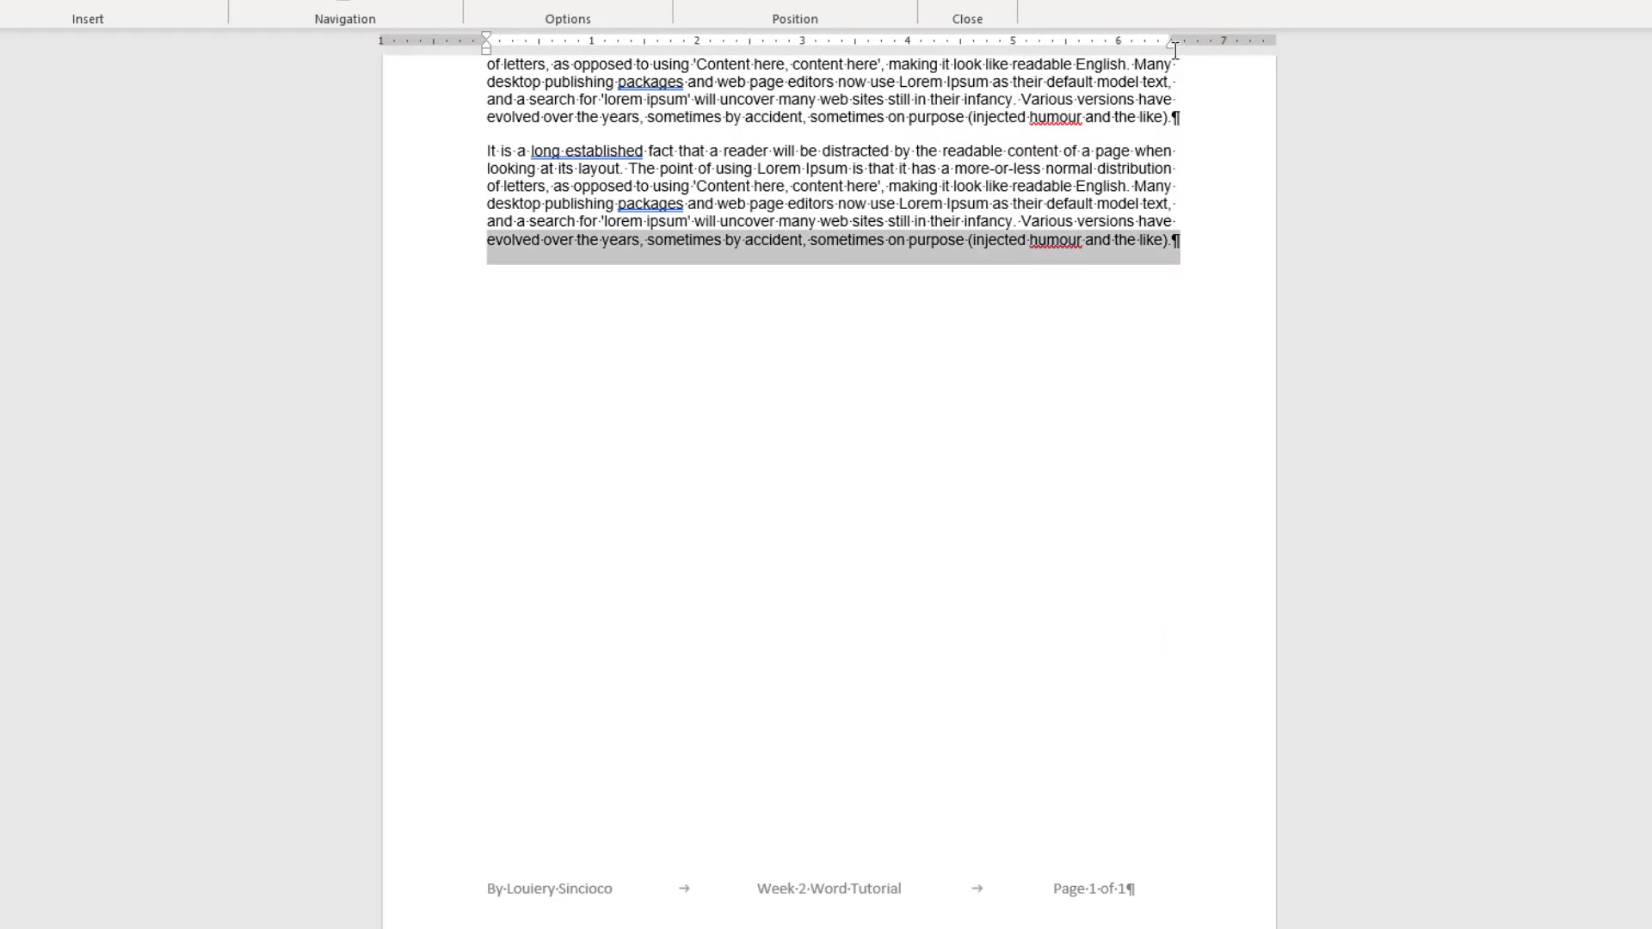
double_click(1139, 893)
drag(1125, 44, 1169, 45)
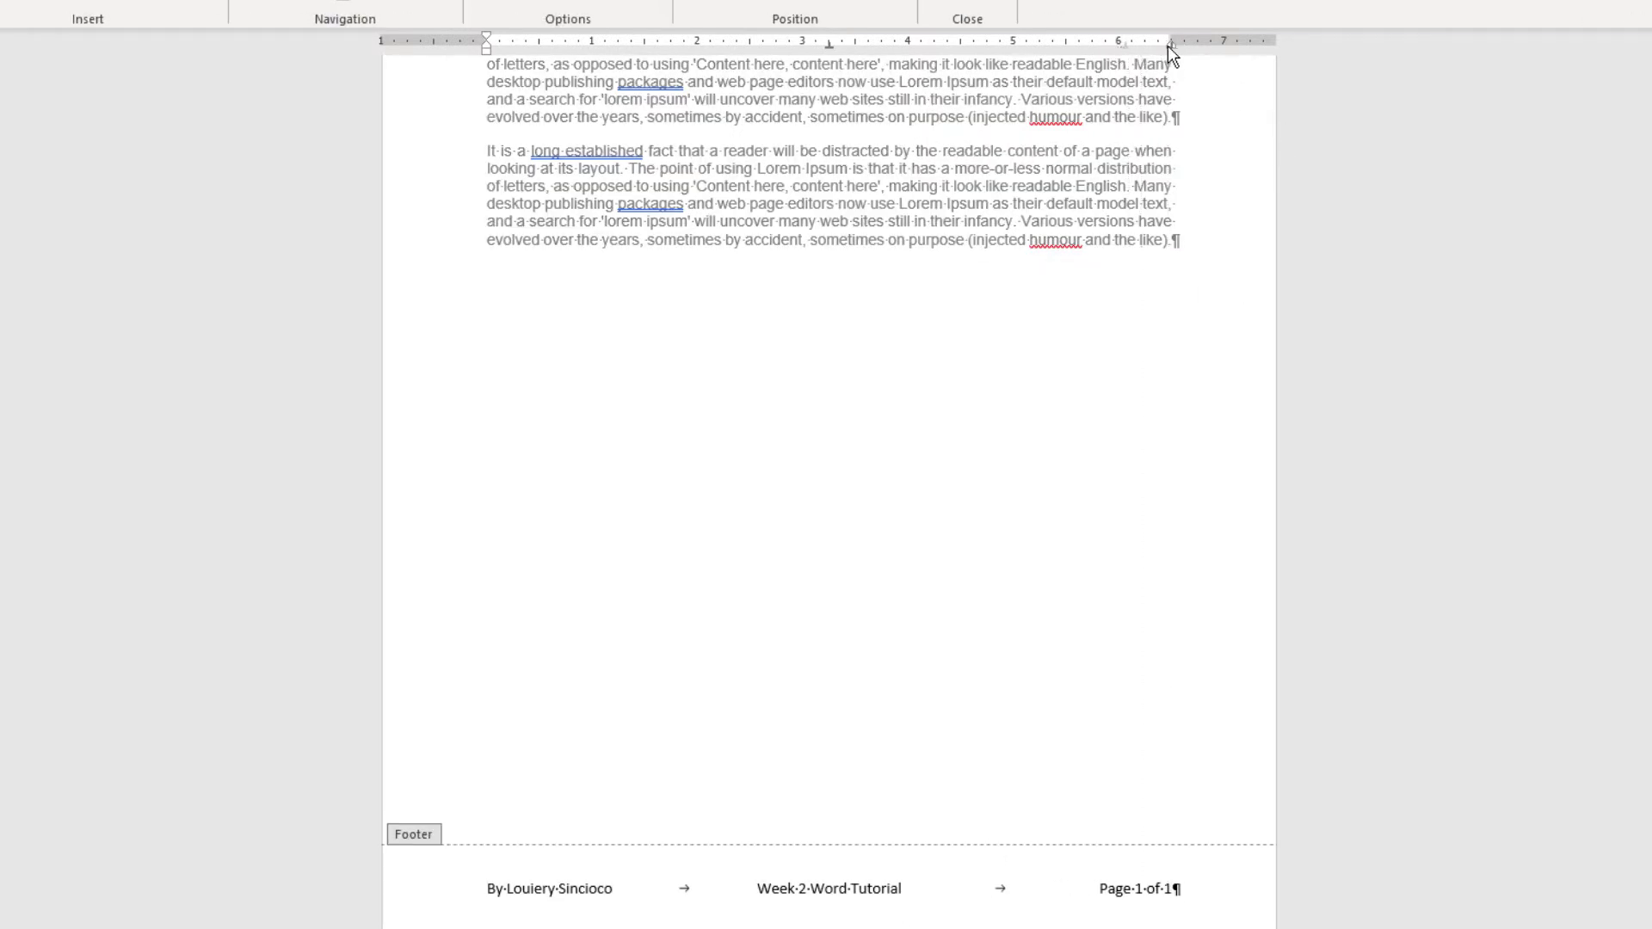
Step: Review the 3.25" centre and 6.5" right tab stops, cancel, and add a left tab near 1.75"
double_click(829, 48)
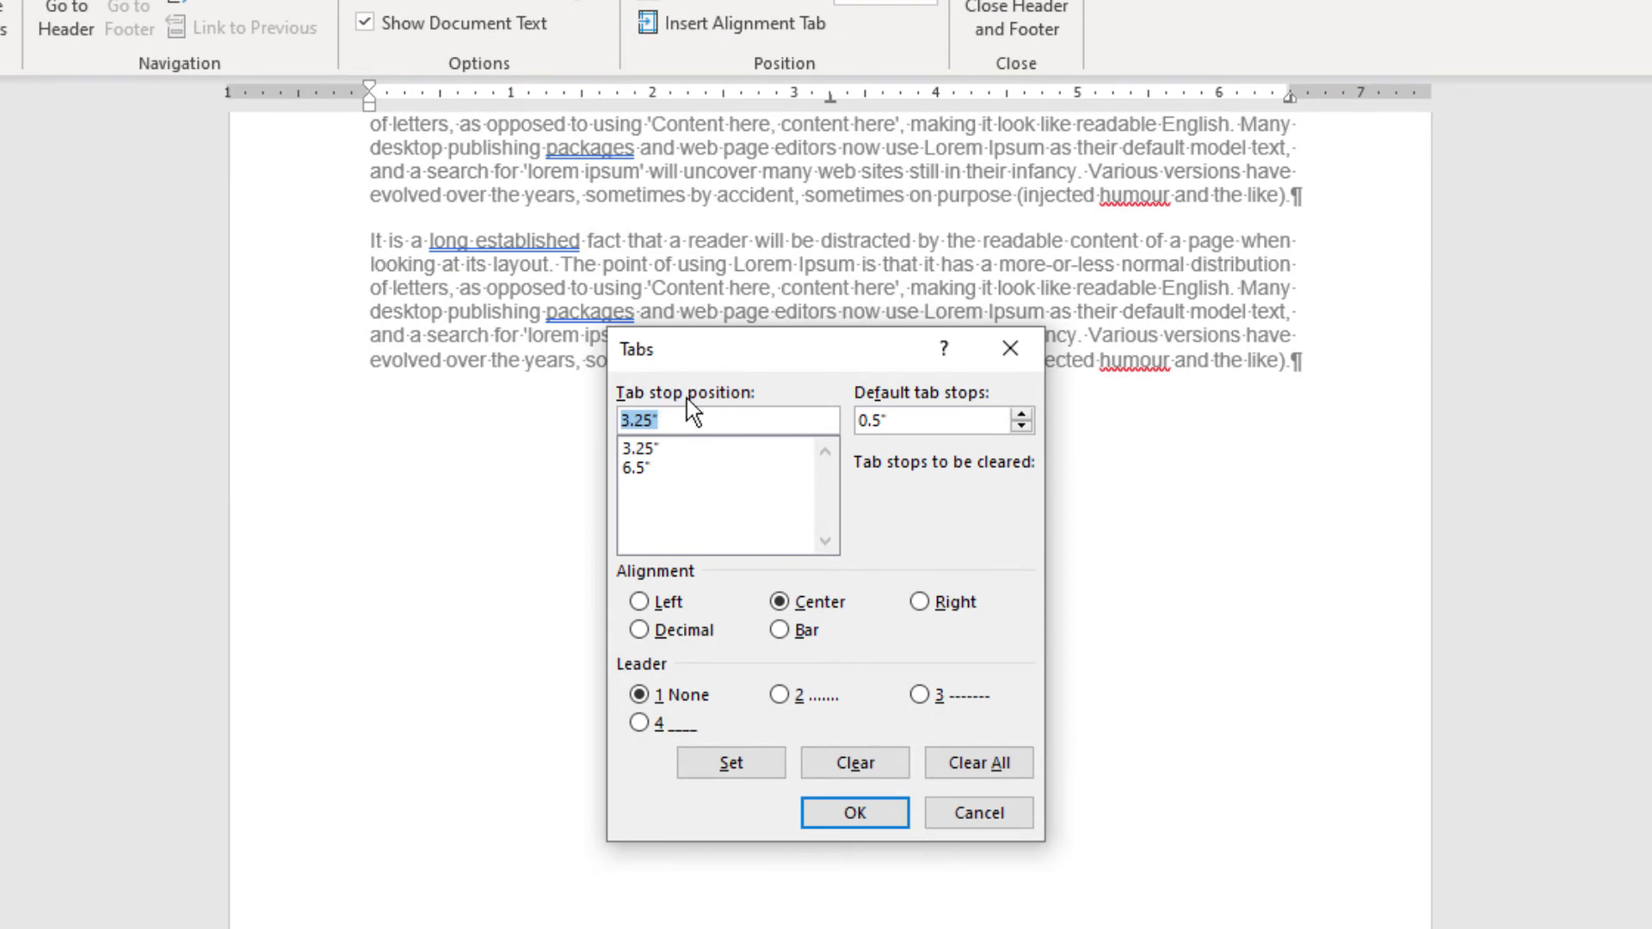
click(688, 452)
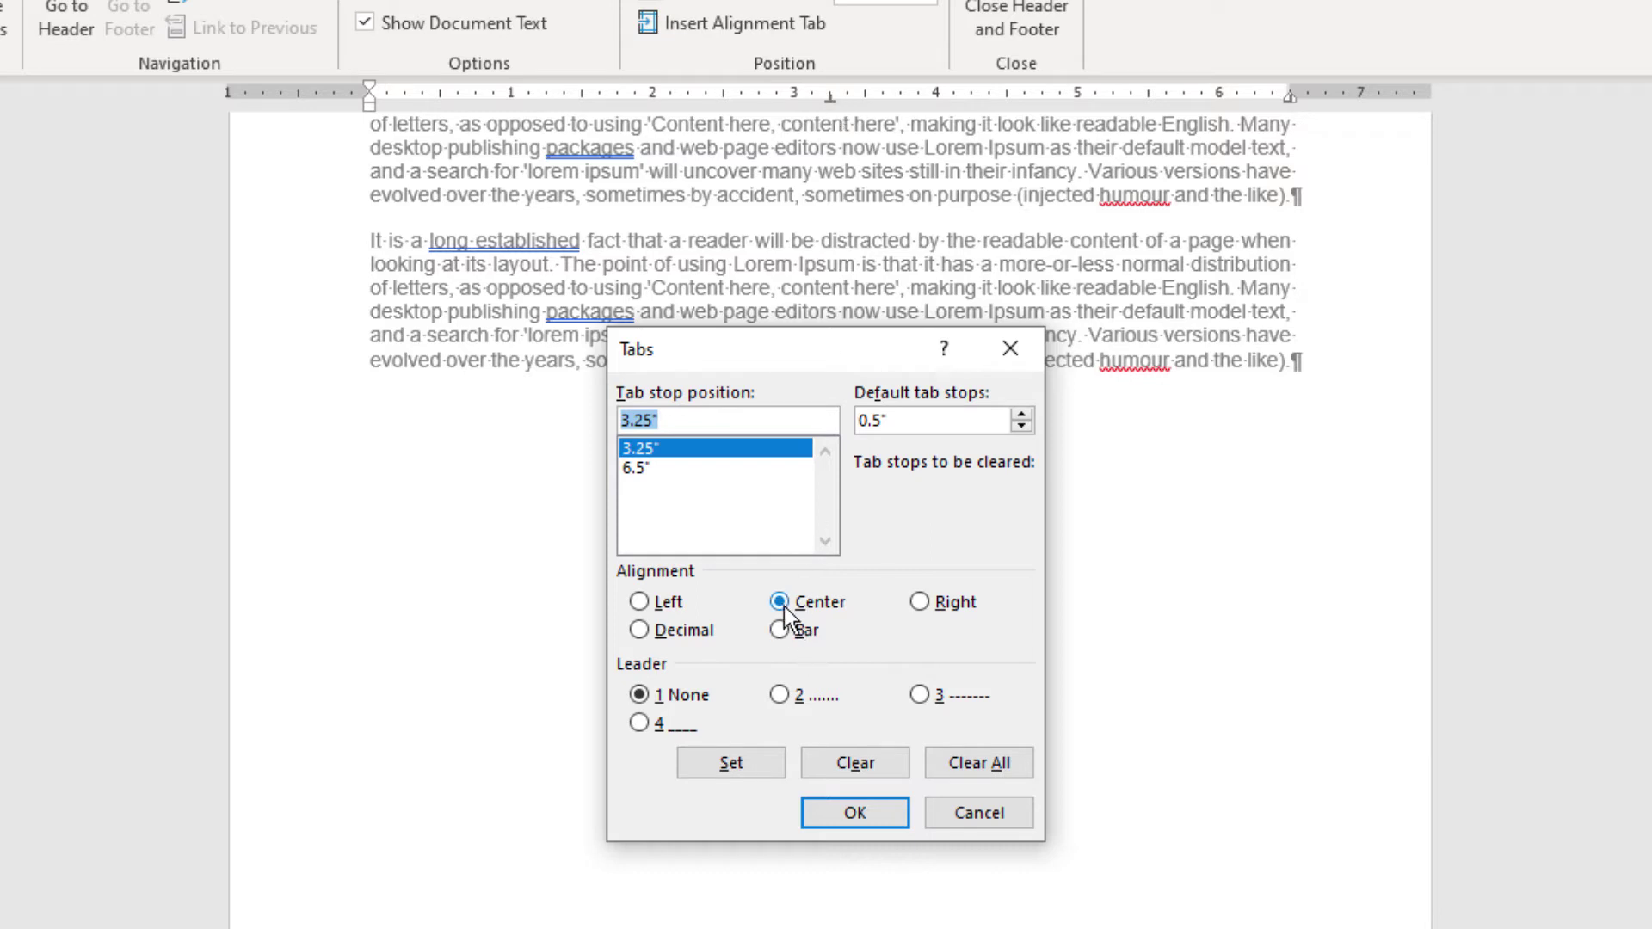
click(649, 469)
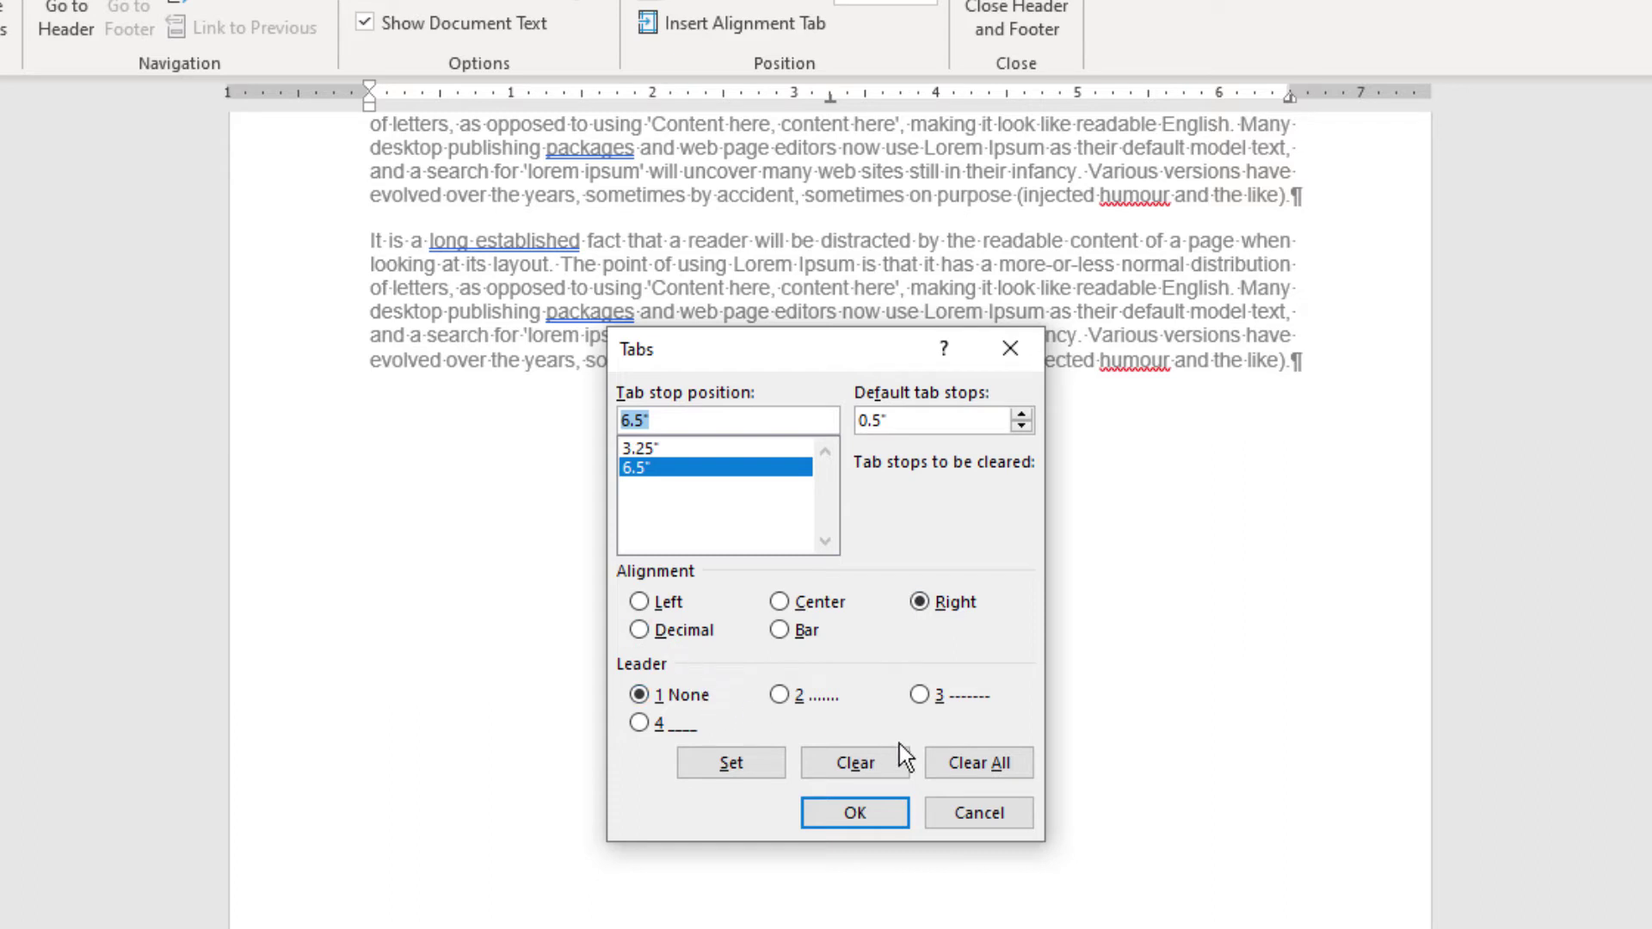
click(967, 818)
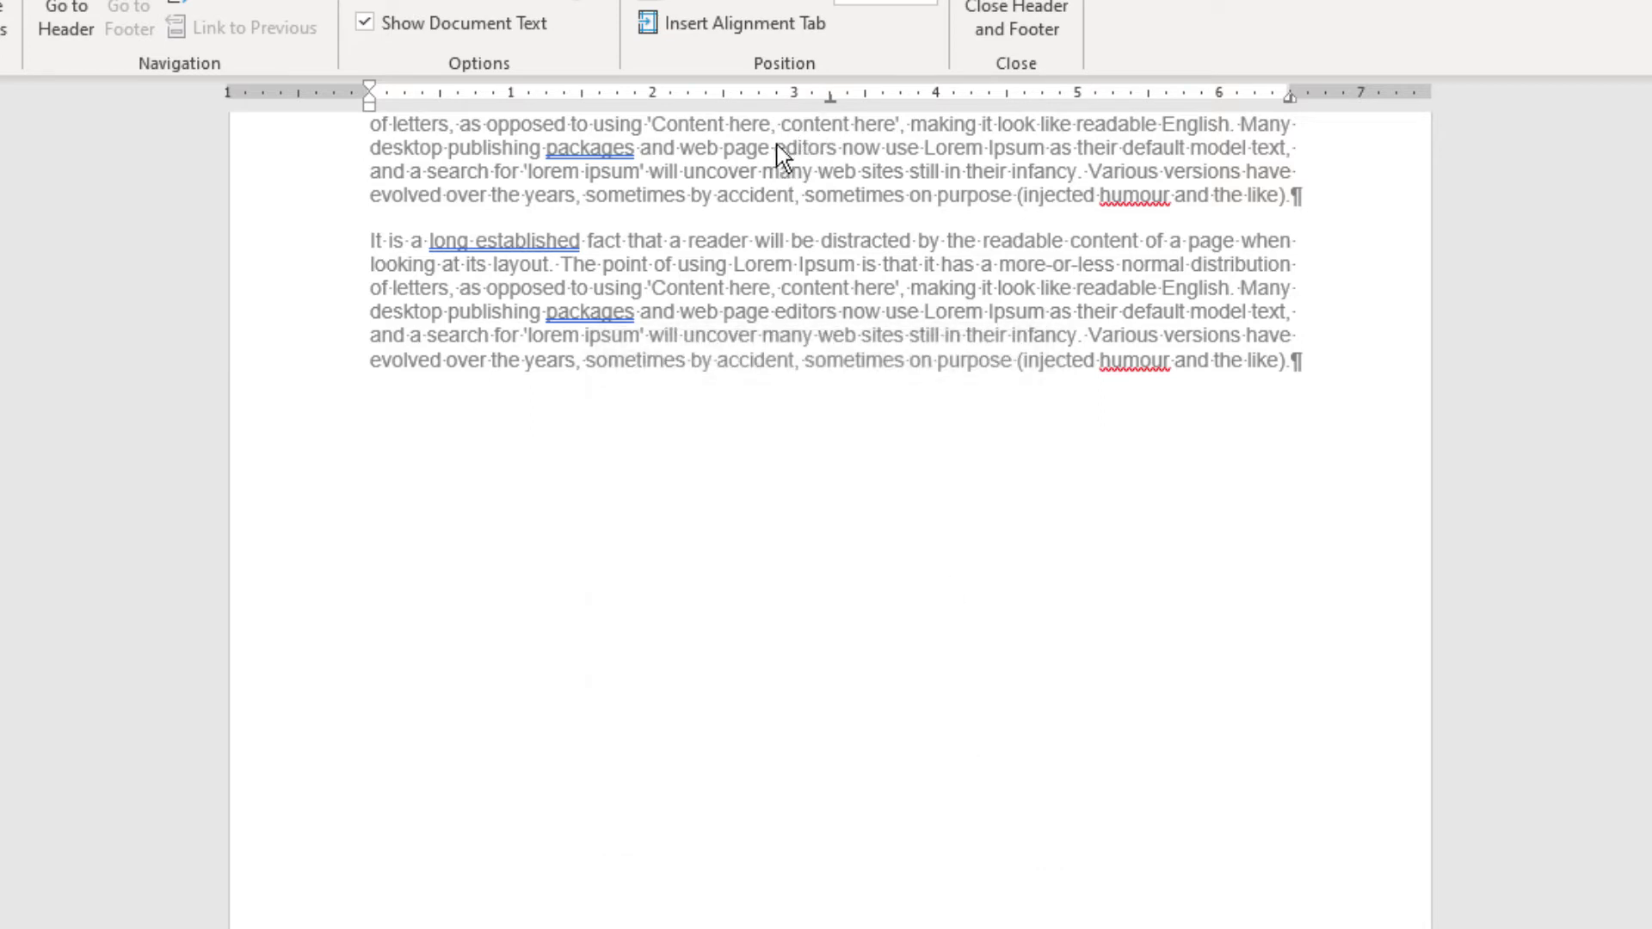
click(618, 93)
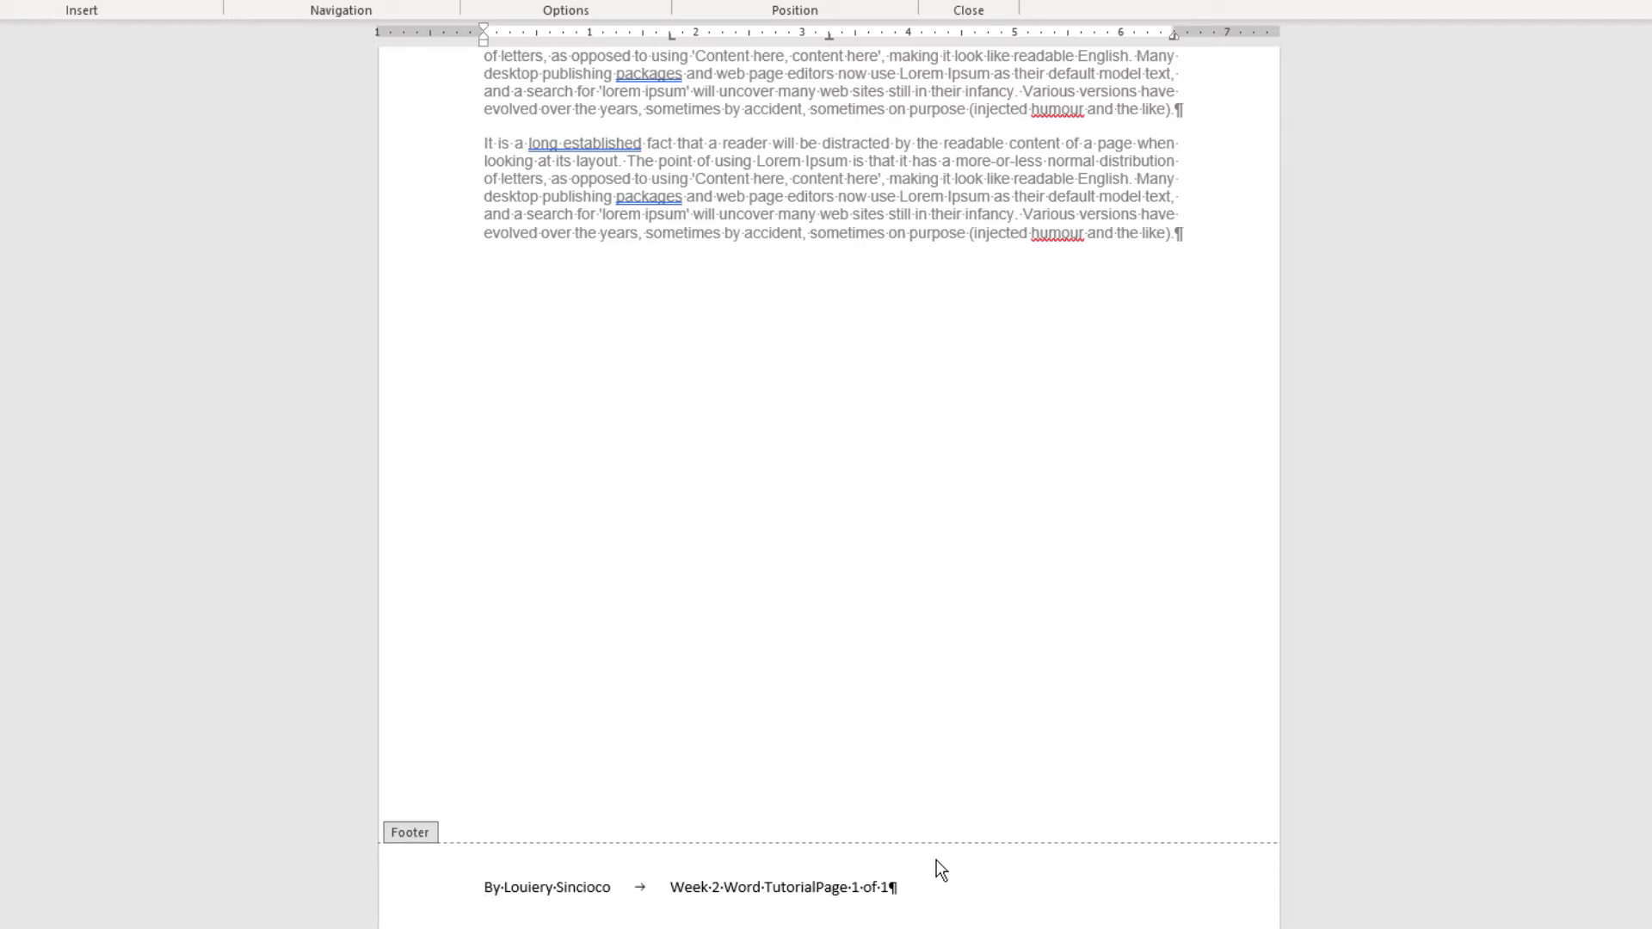
Step: Slide the new footer tab stop along the ruler, then drag it off to remove it
mouse_move(673, 37)
mouse_down()
mouse_move(742, 43)
mouse_move(534, 37)
mouse_move(699, 53)
mouse_move(771, 39)
mouse_move(671, 38)
mouse_up()
drag(667, 110, 667, 110)
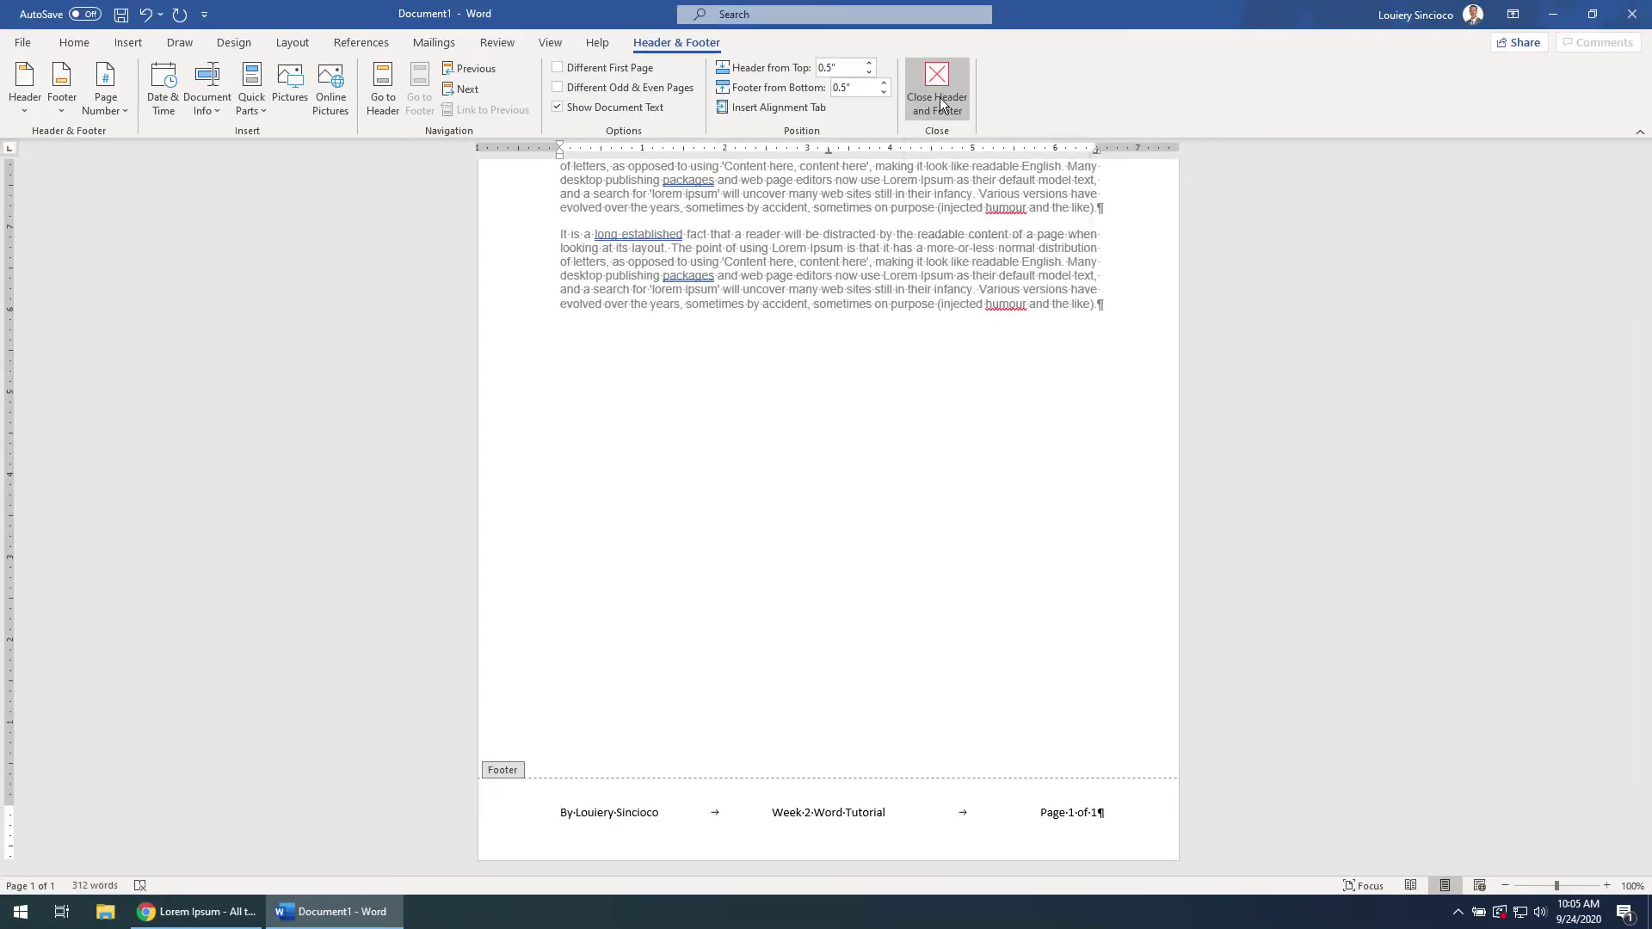
Step: Leave the footer and give all three Lorem Ipsum paragraphs a 0.5" first-line indent
click(942, 85)
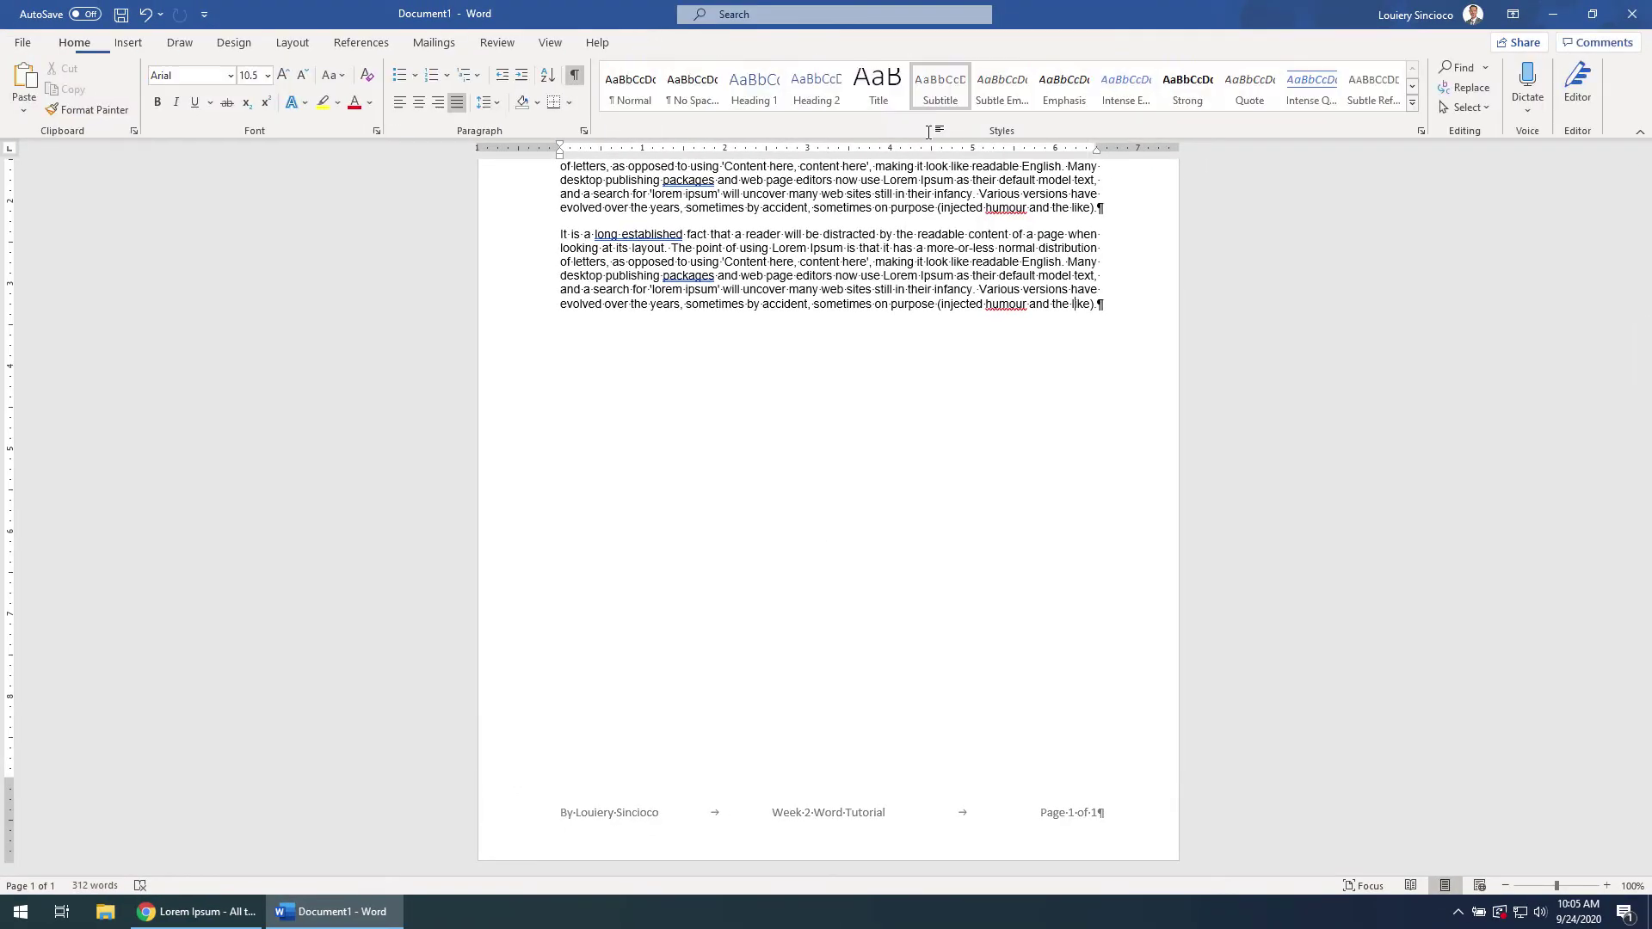
scroll(864, 445, up, 5)
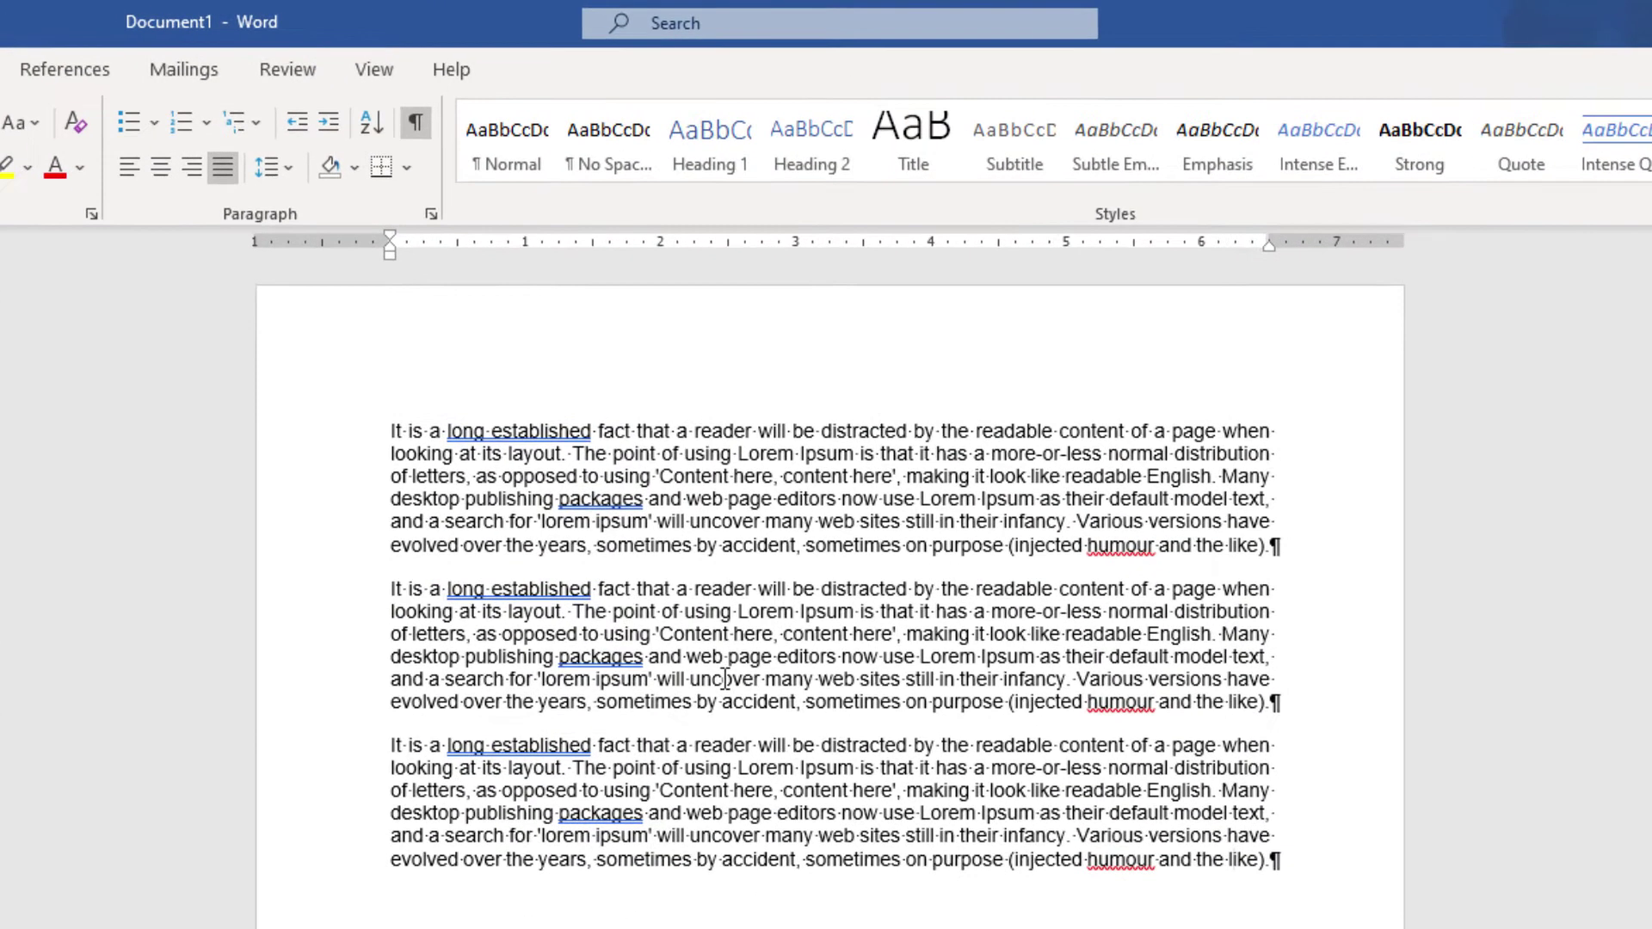
drag(465, 501, 500, 789)
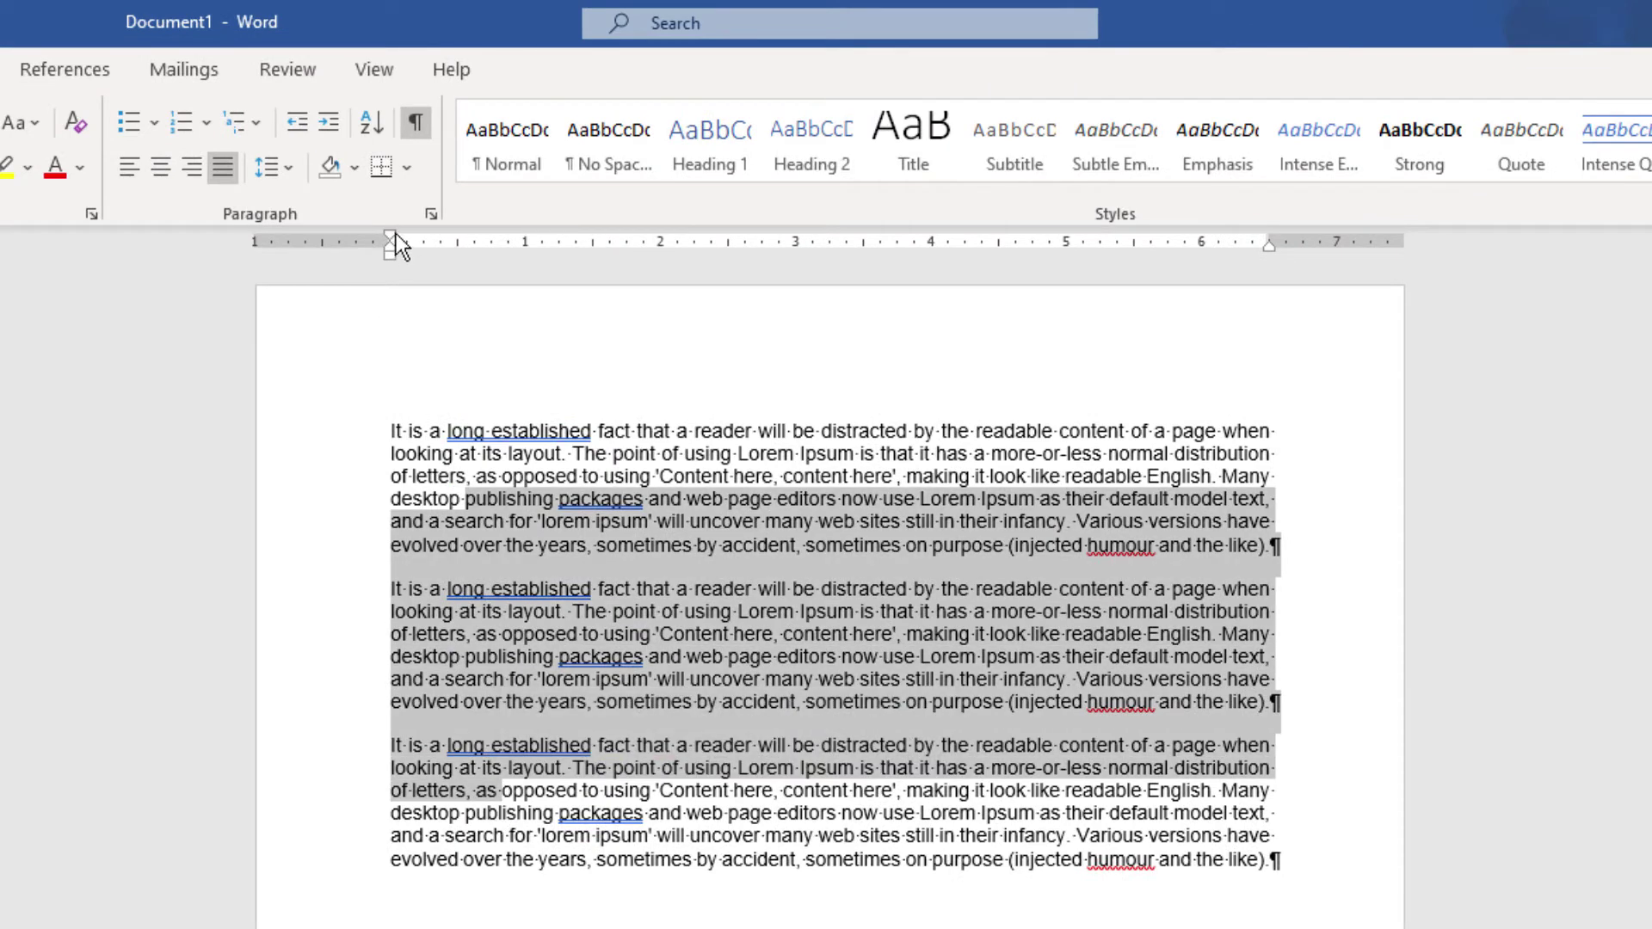
drag(390, 234, 456, 235)
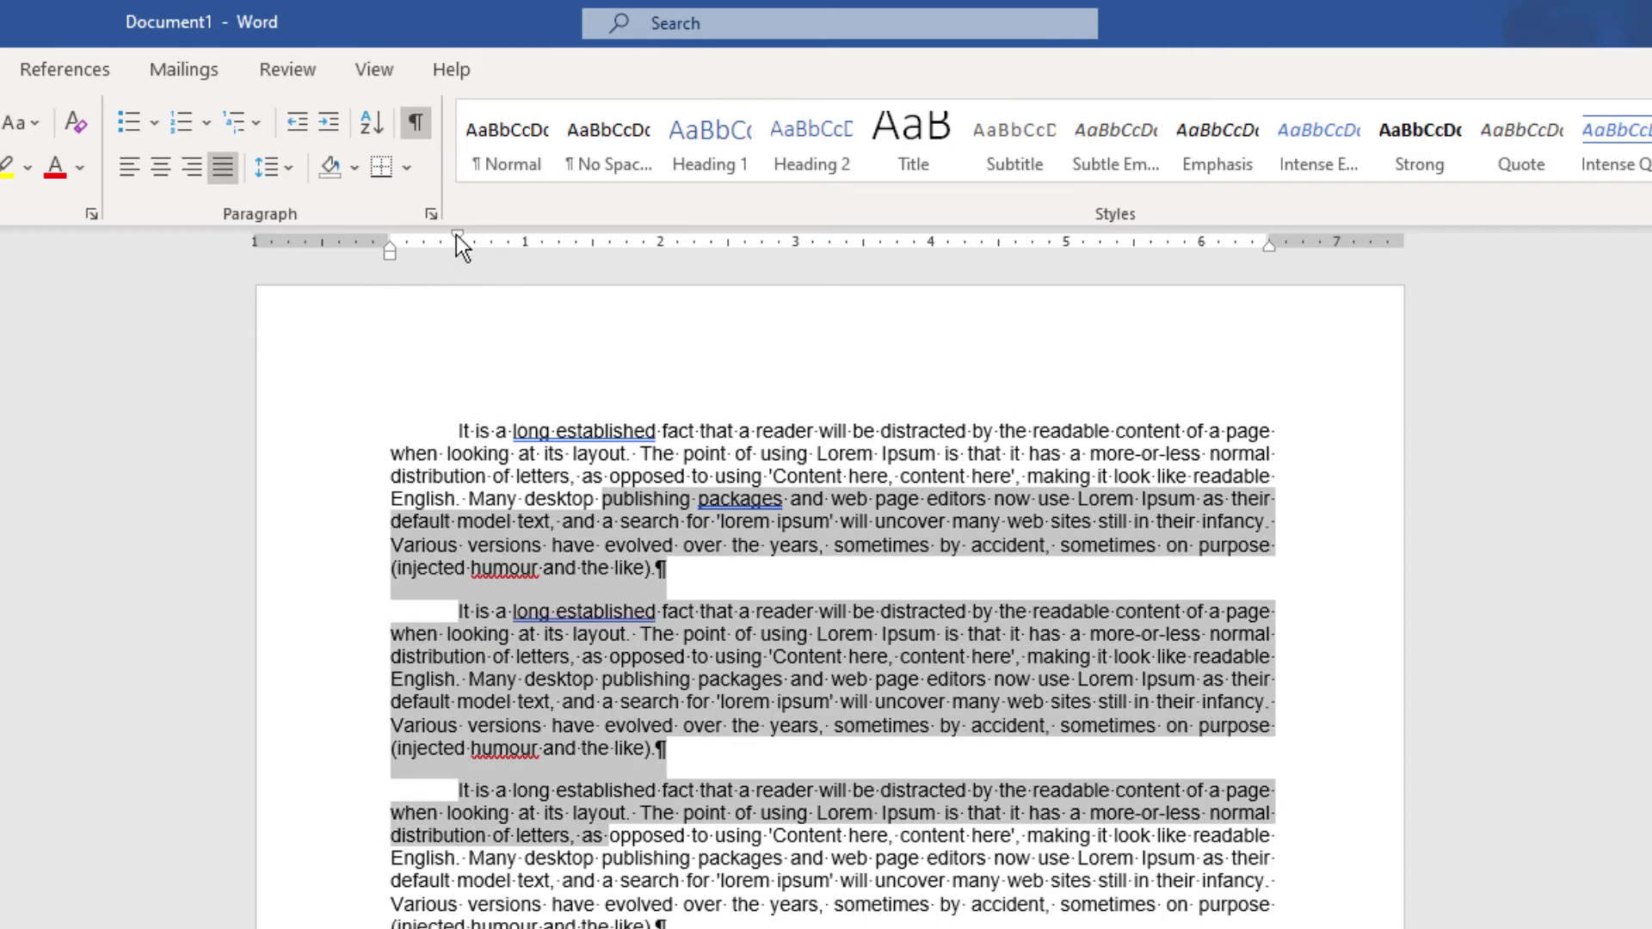
Step: Deselect the paragraphs and place the insertion point at the end of the text
click(713, 745)
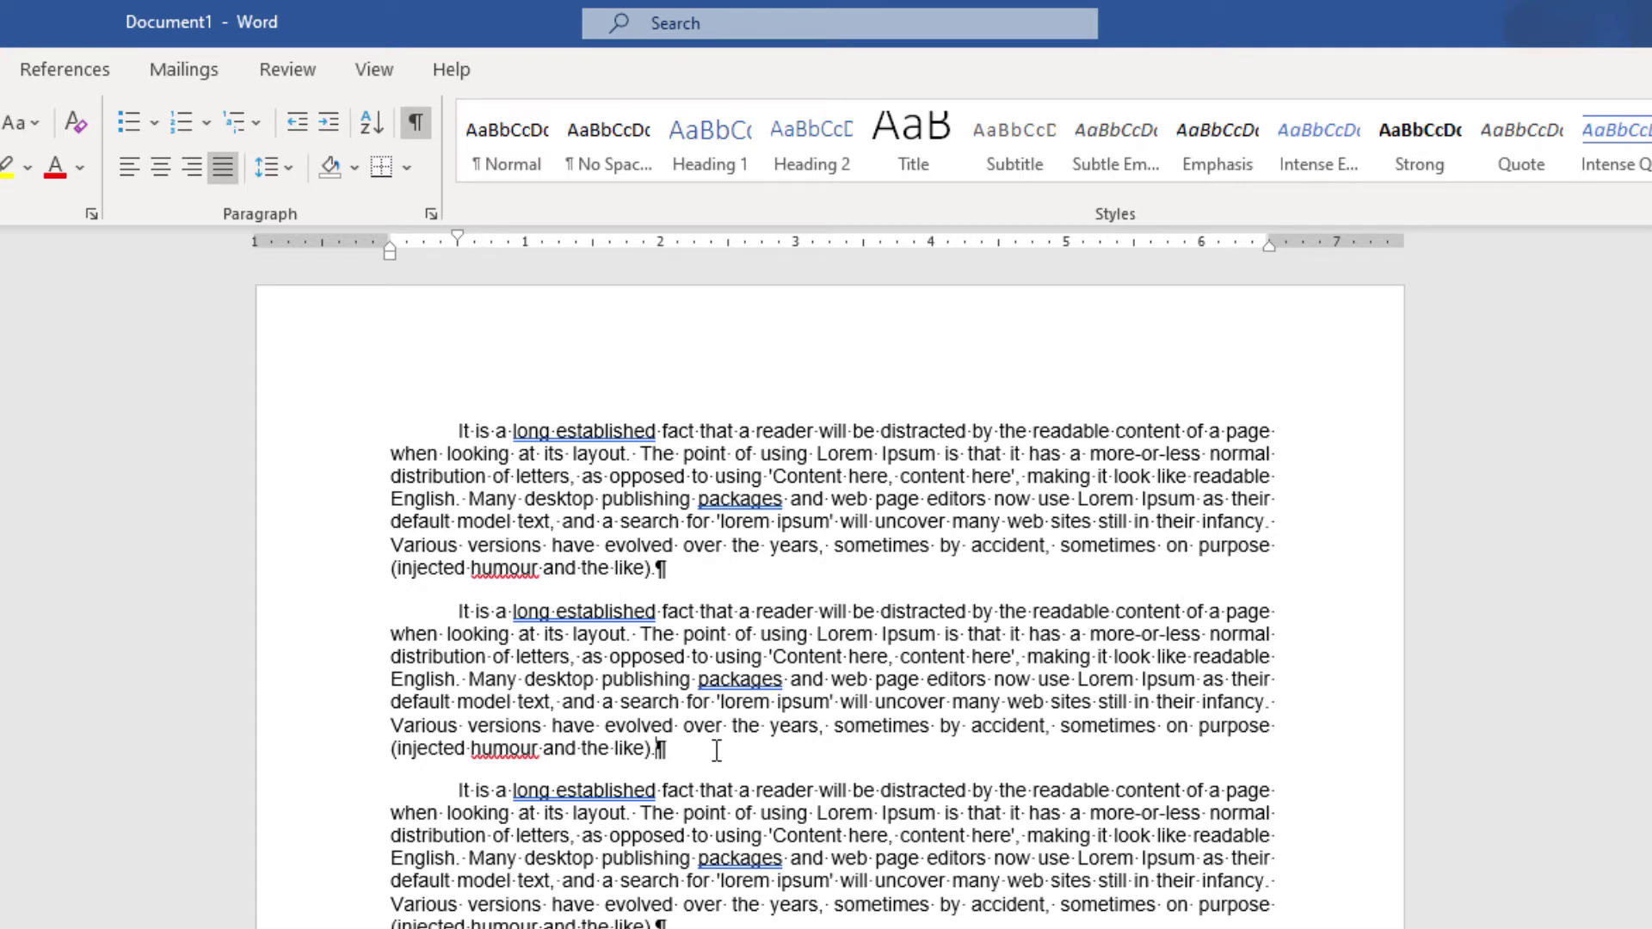
click(597, 522)
shift+click(775, 861)
click(762, 595)
click(727, 570)
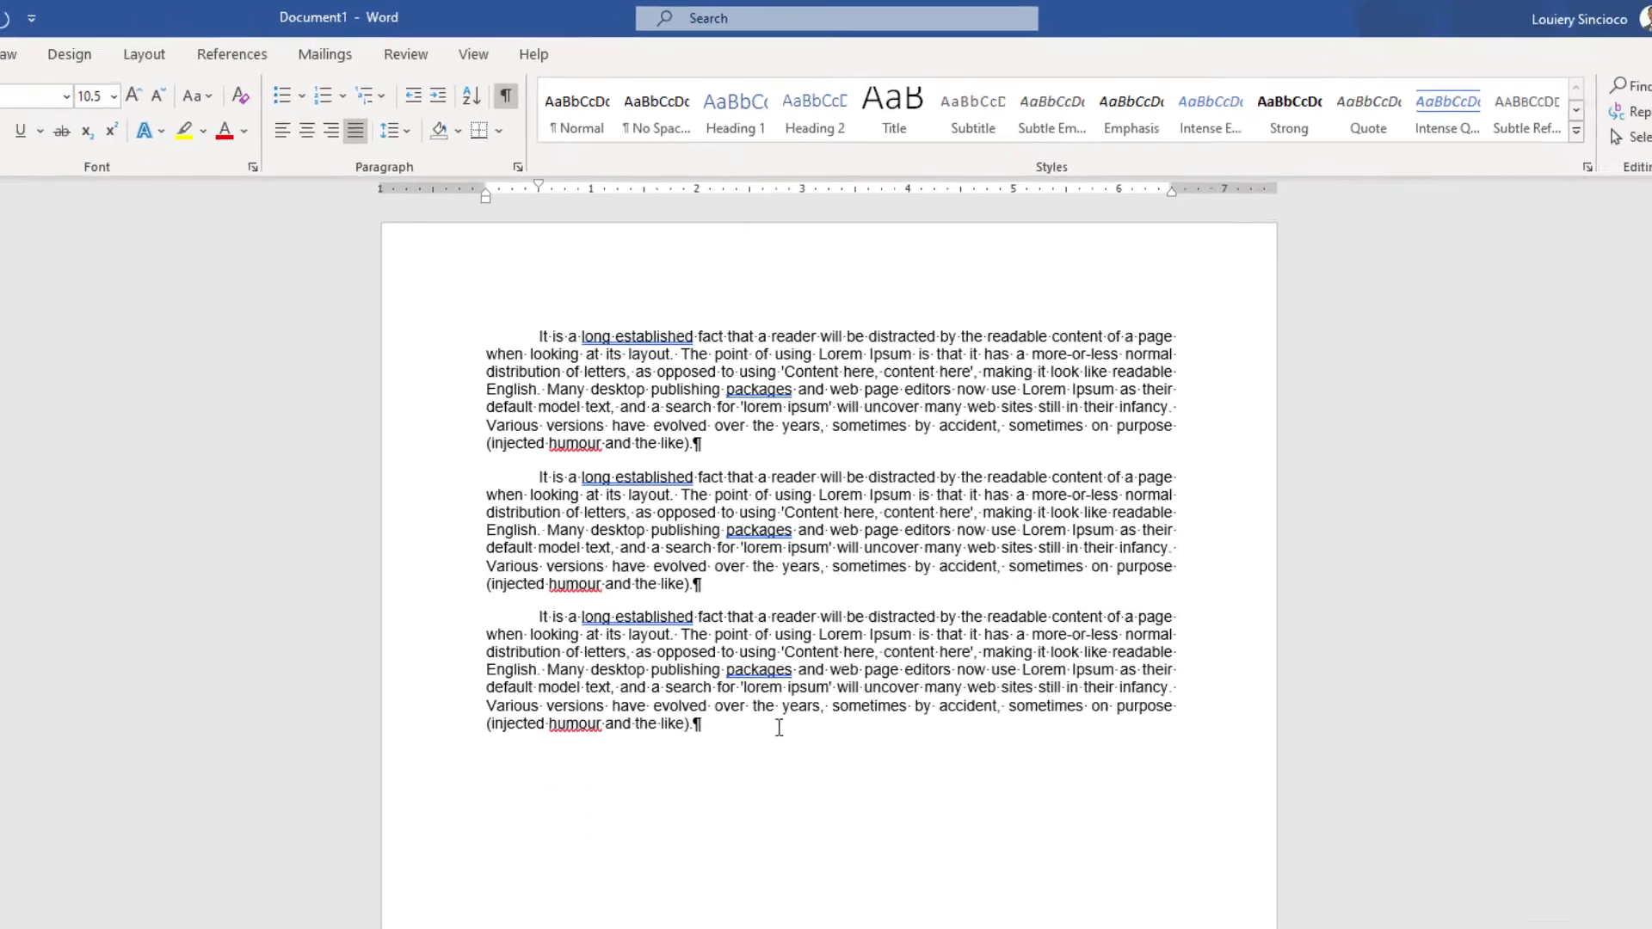
Step: Add two short filler-text lines below the paragraphs and remove their first-line indent
key(Return)
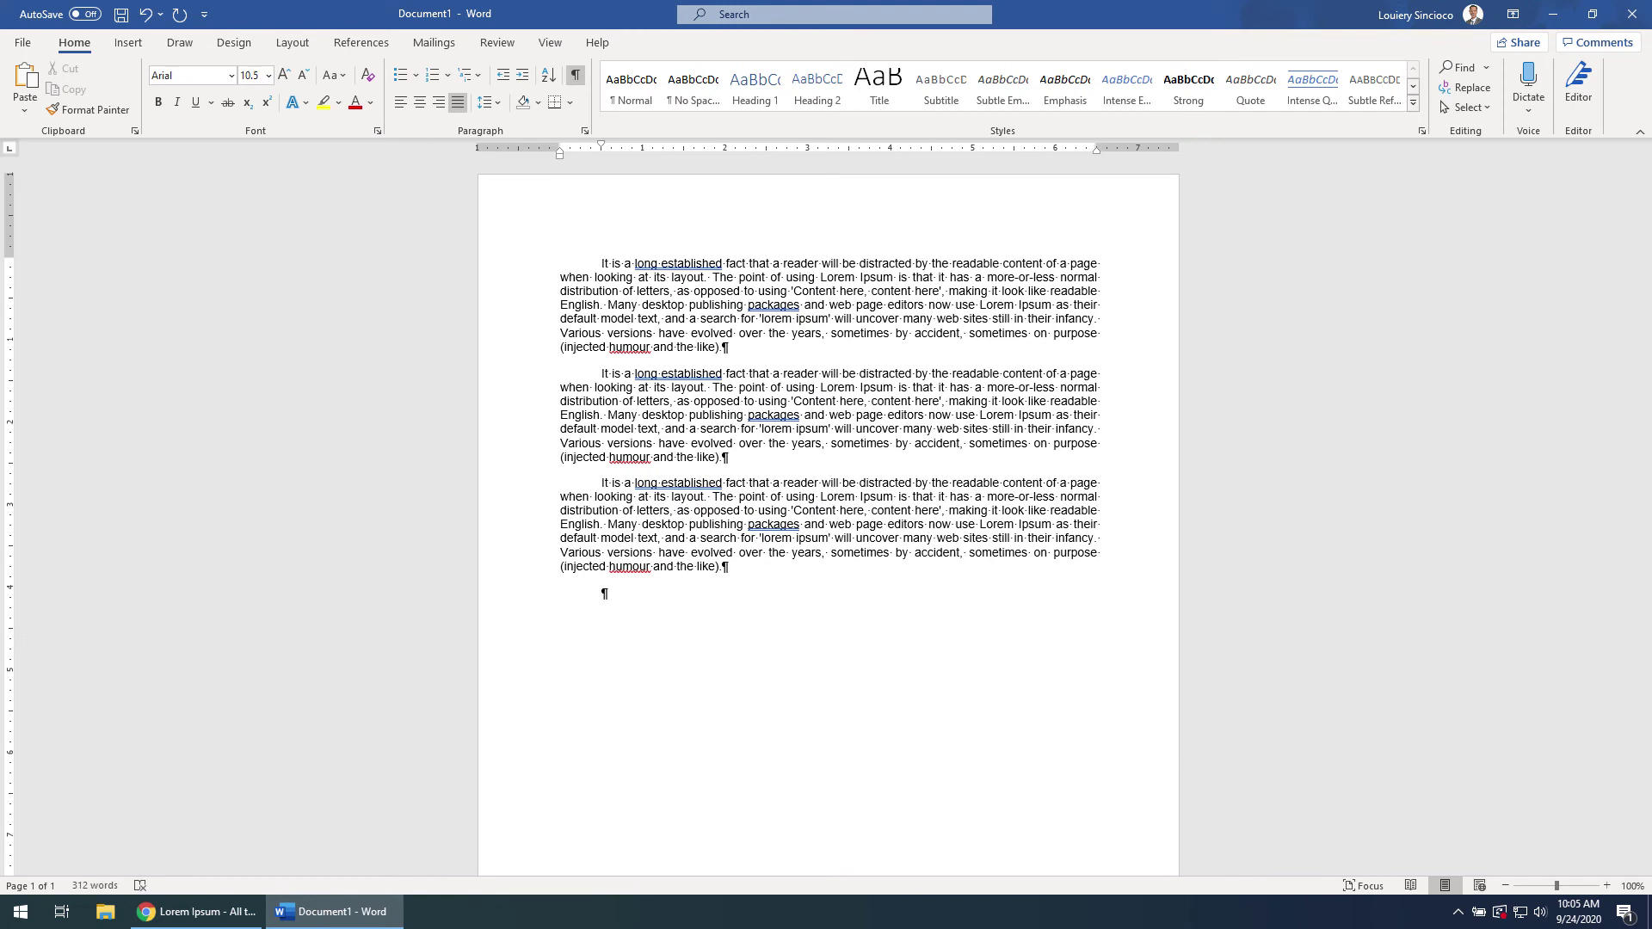
text(asdfs)
text(dfsdfsdfsdfsadffasdfsadf)
key(Return)
text(asdfasdfasdf)
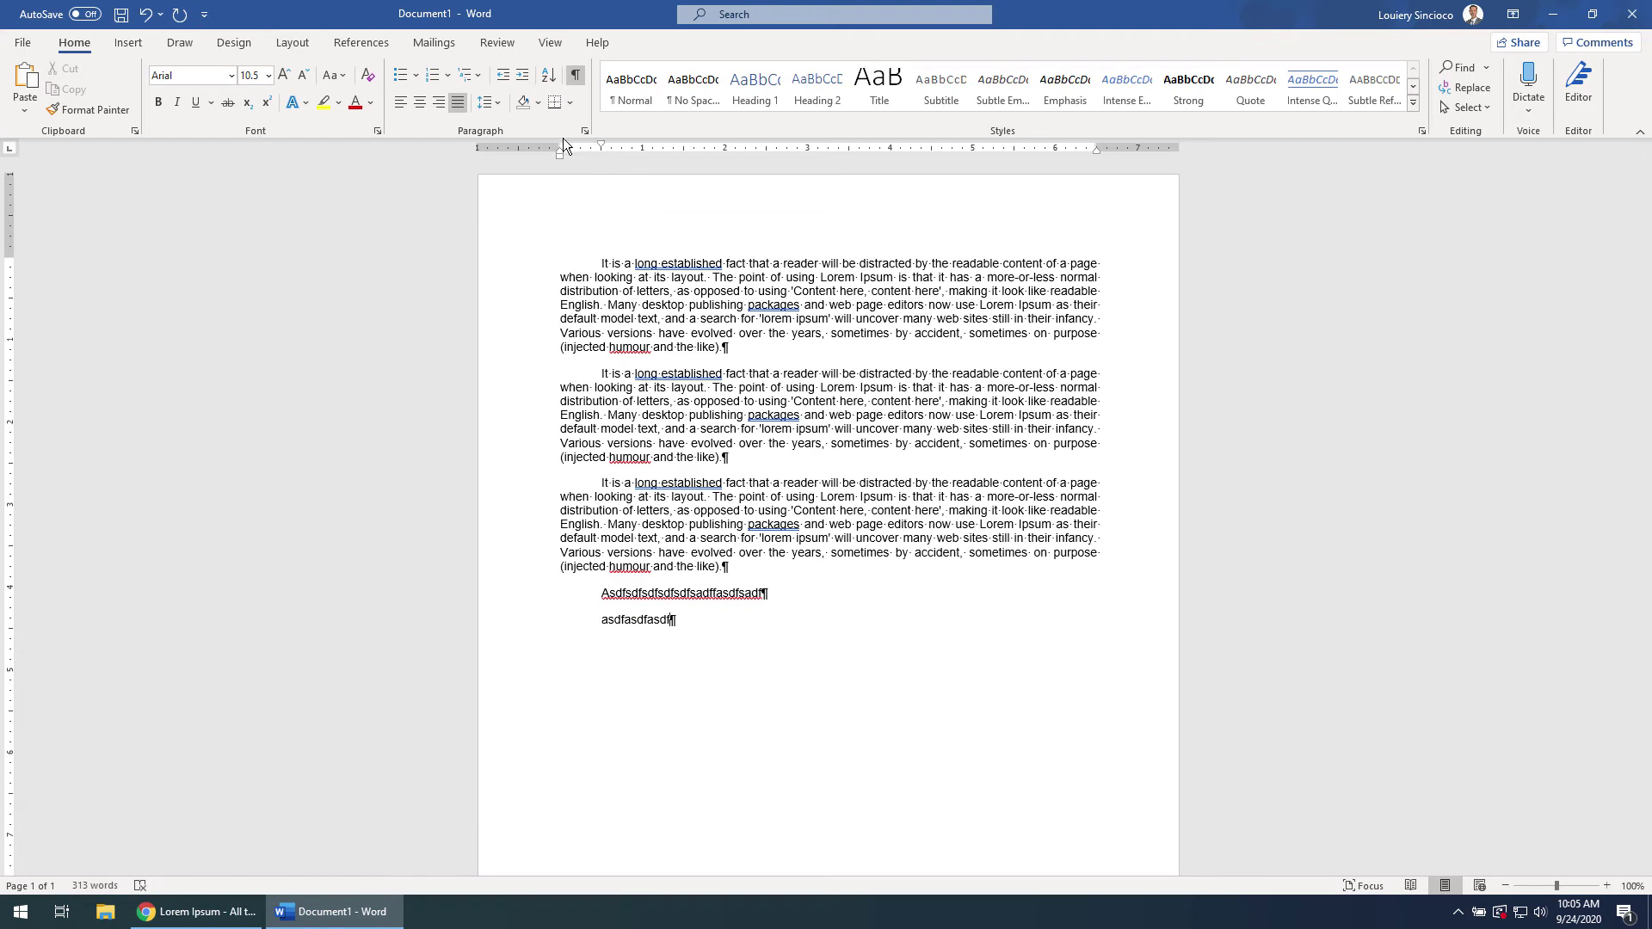
drag(593, 143, 561, 143)
click(574, 78)
drag(605, 151, 560, 146)
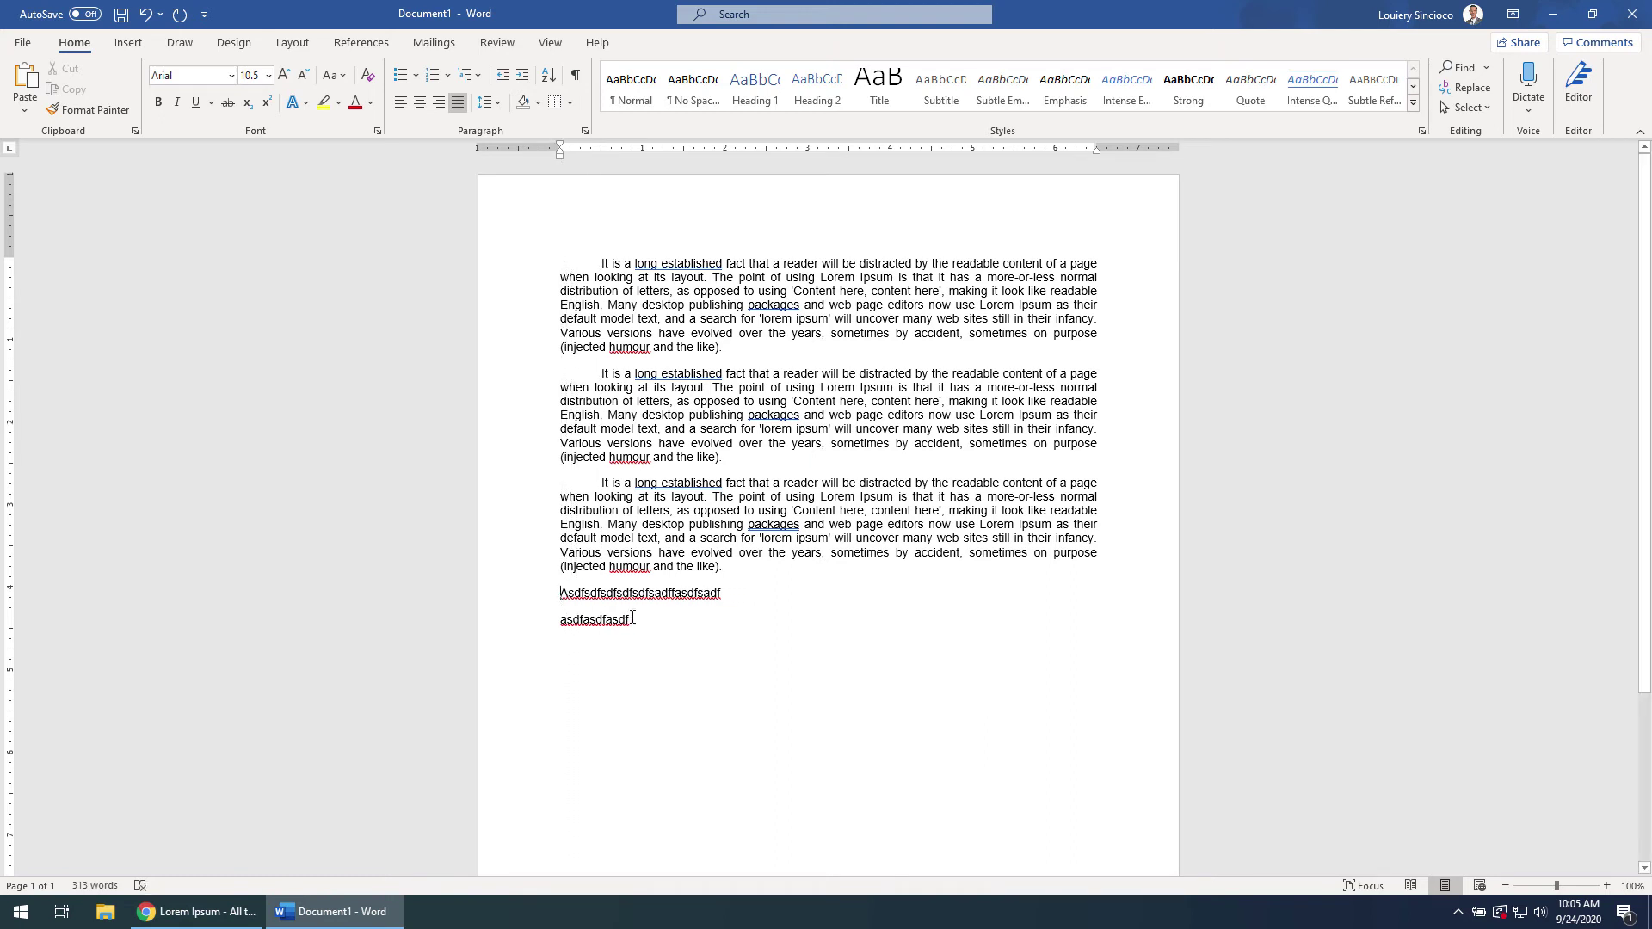
Step: Add the Setencence 3 and Sentence 4 lines as new paragraphs, then show formatting marks
key(Return)
text(Setencence )
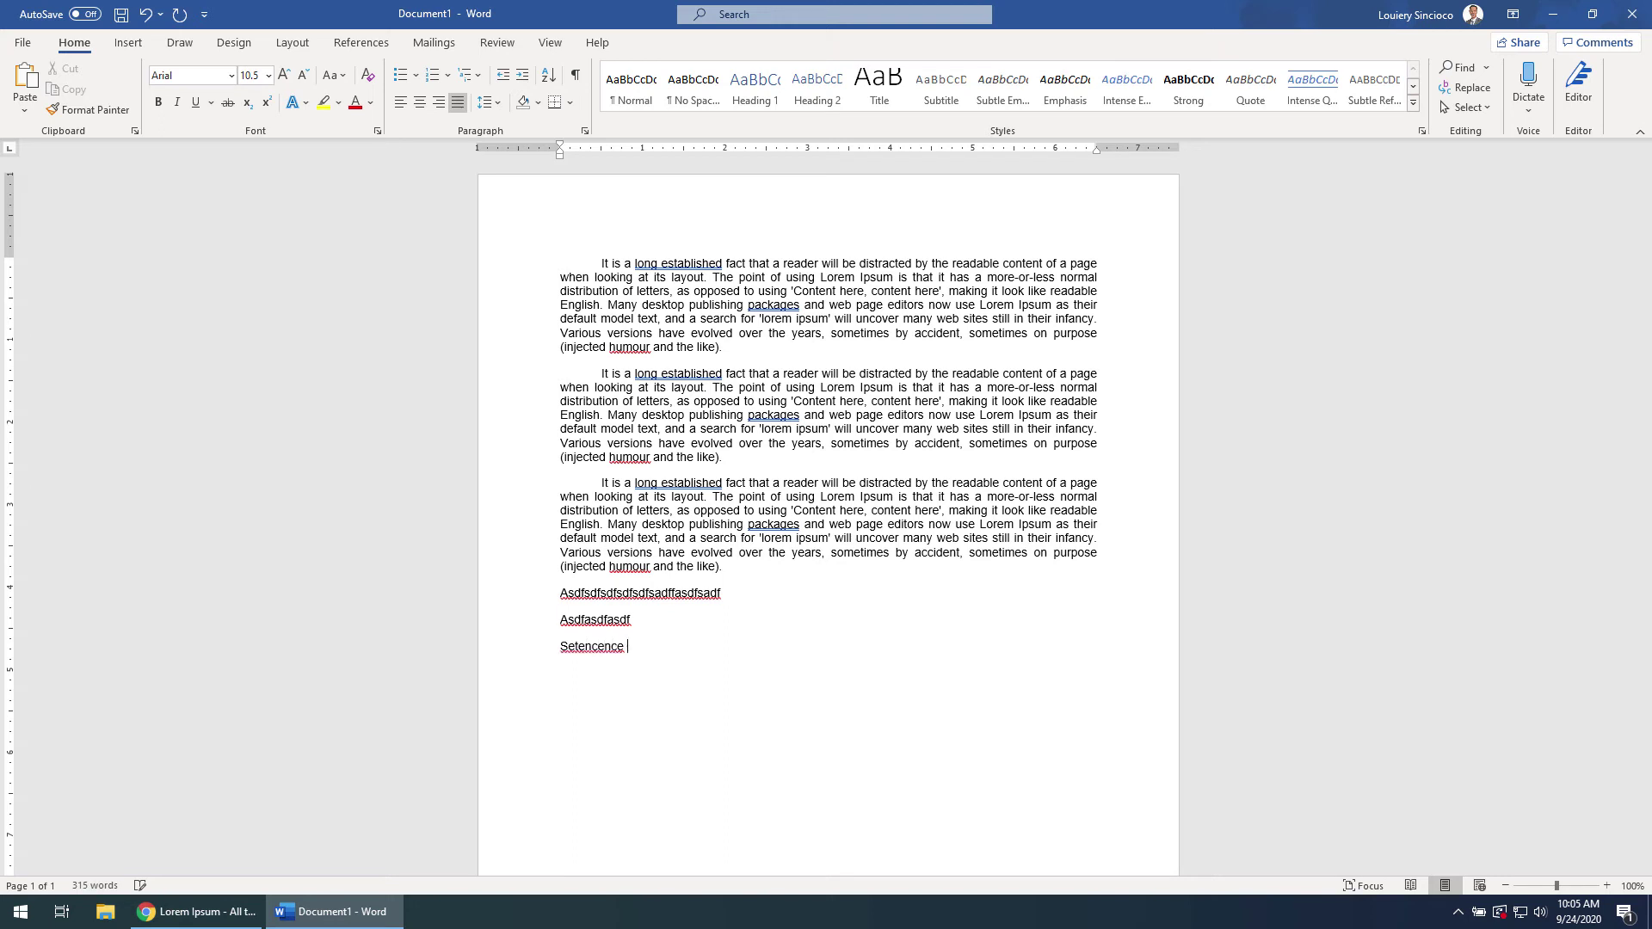
text(ntence 4)
key(Return)
click(580, 76)
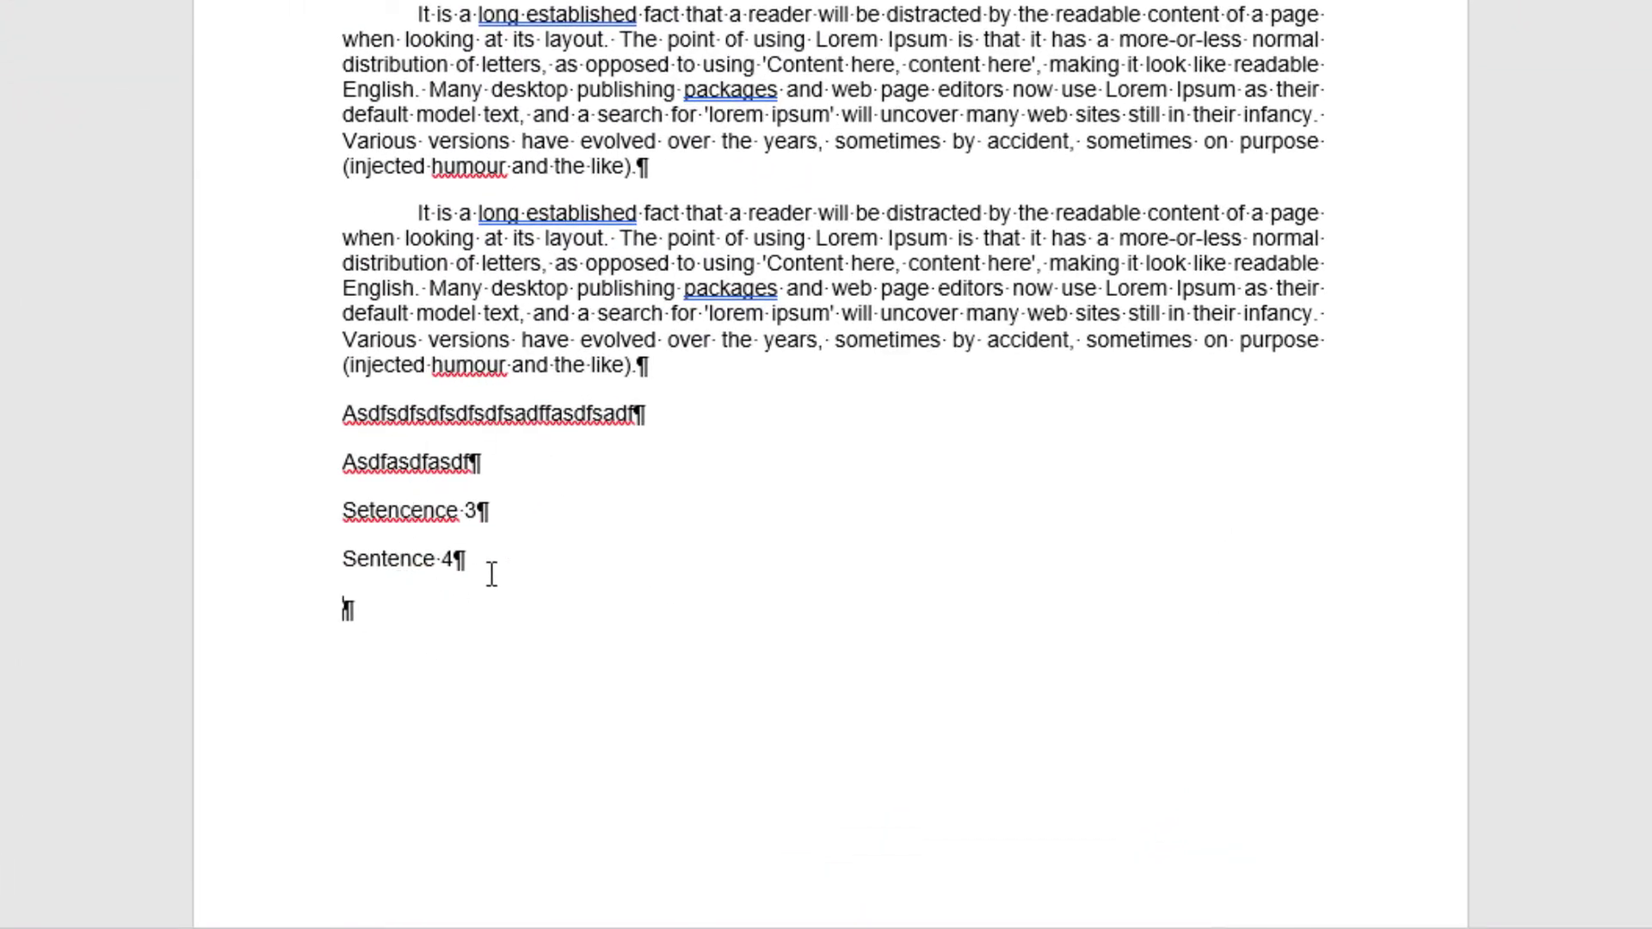
Step: Type 'Sentence 5' on the empty last paragraph and end it with a line break
click(637, 468)
key(Down)
key(Down)
key(Down)
text(Sentence 5)
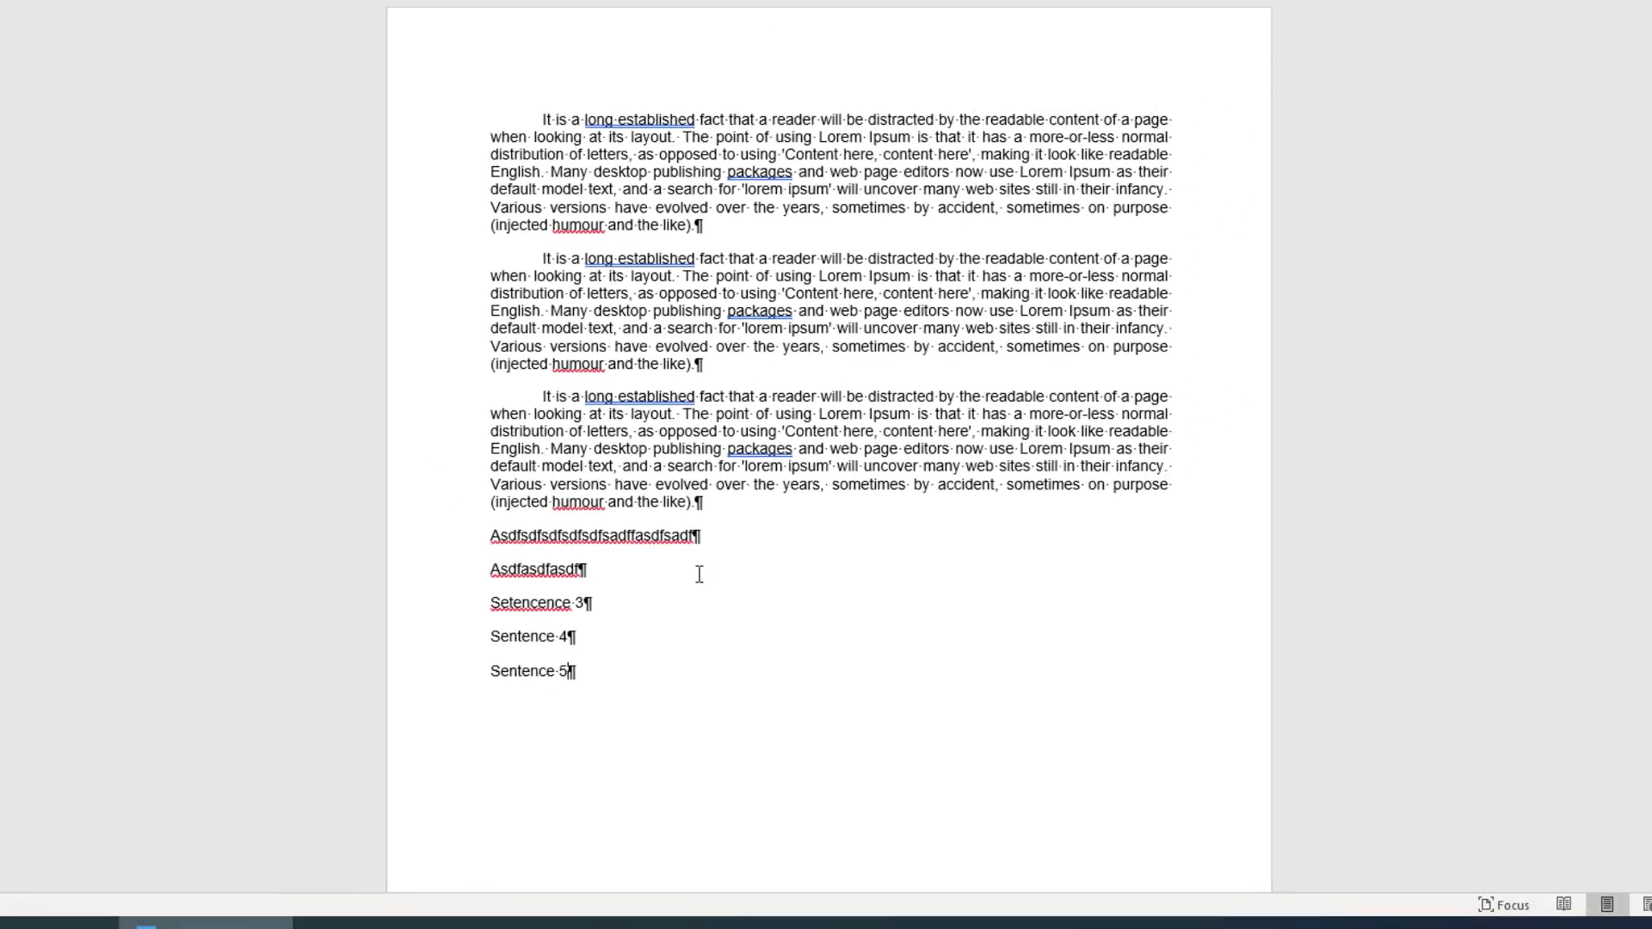
key(shift+Return)
key(BackSpace)
key(shift+Return)
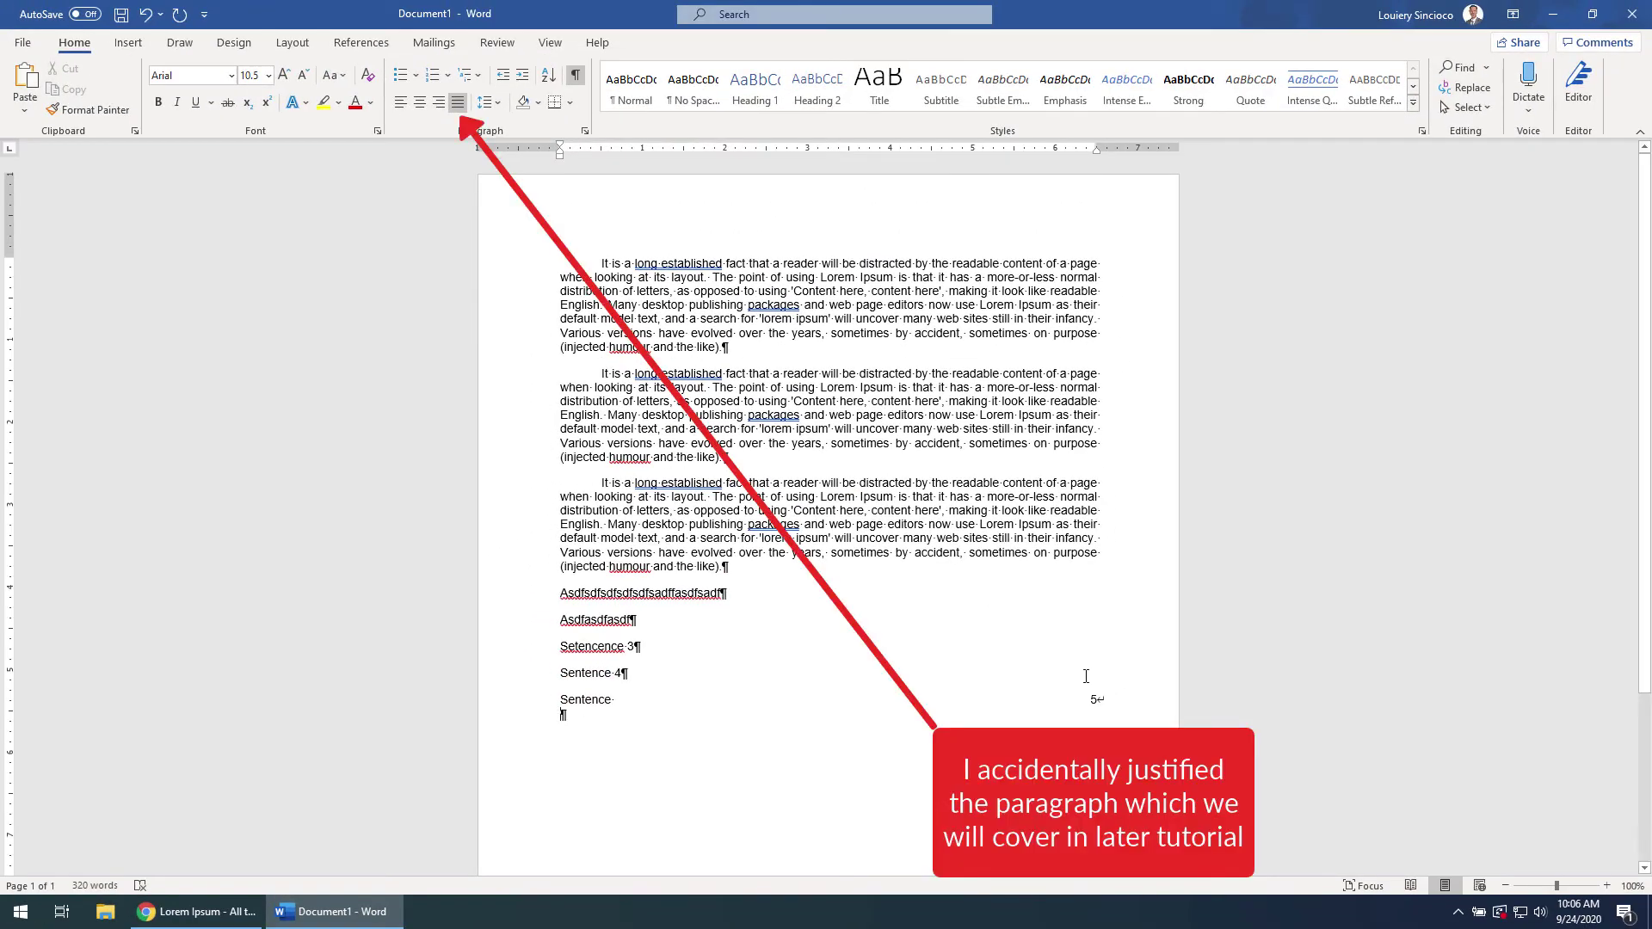
Step: Make the stretched Sentence 5 line left-aligned
click(399, 104)
click(458, 103)
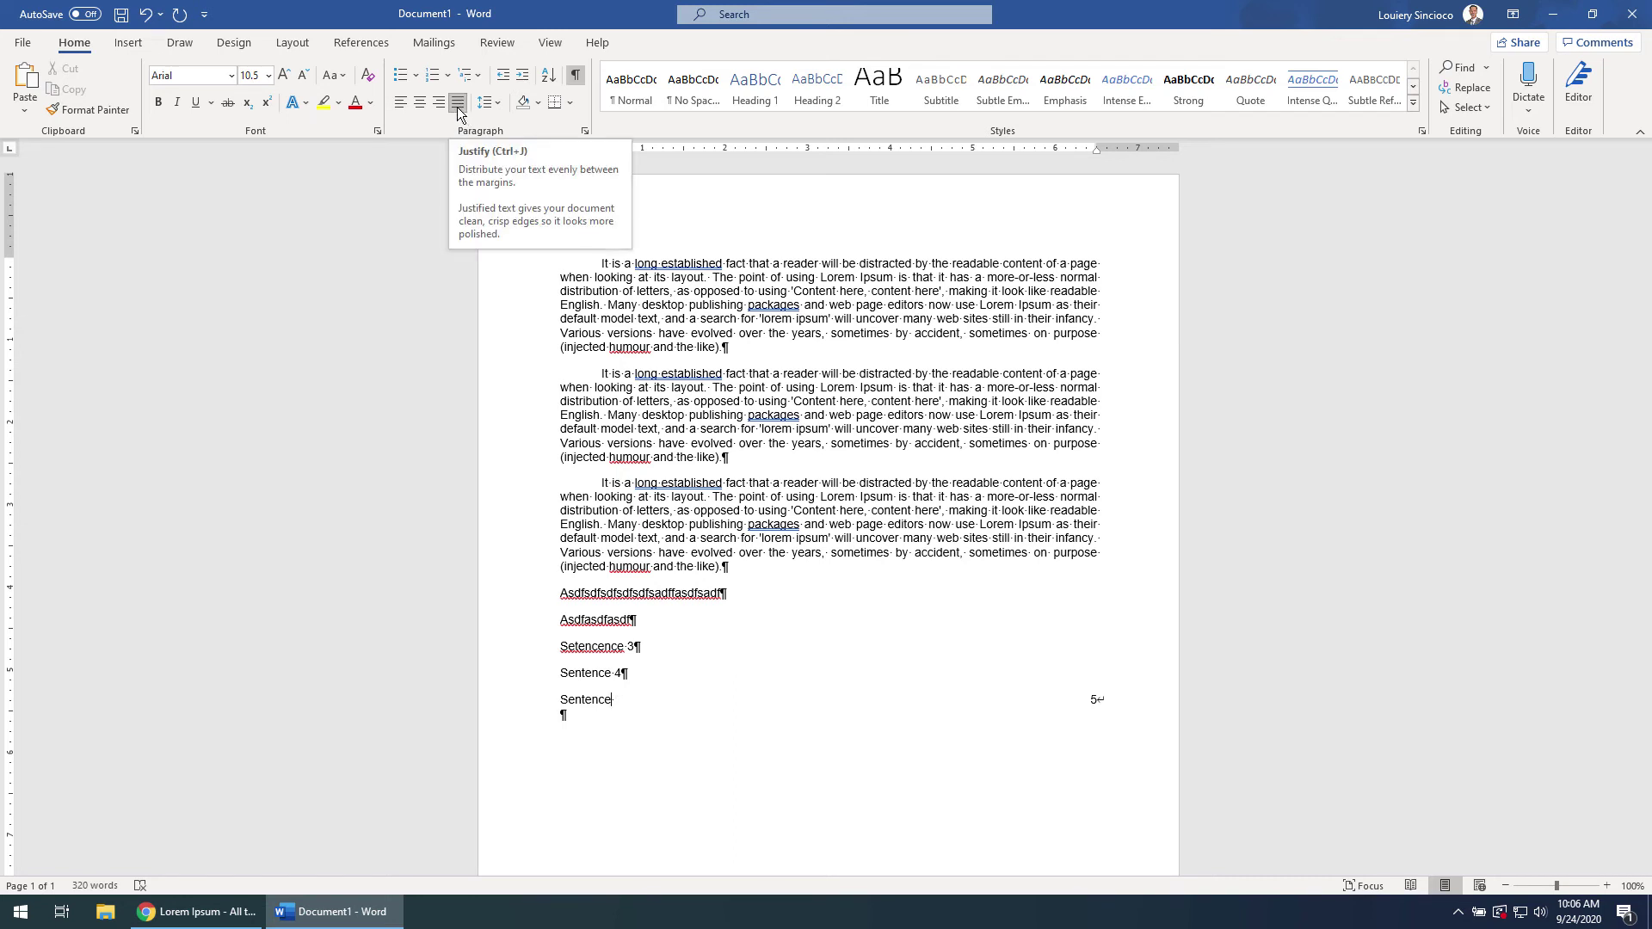
click(400, 104)
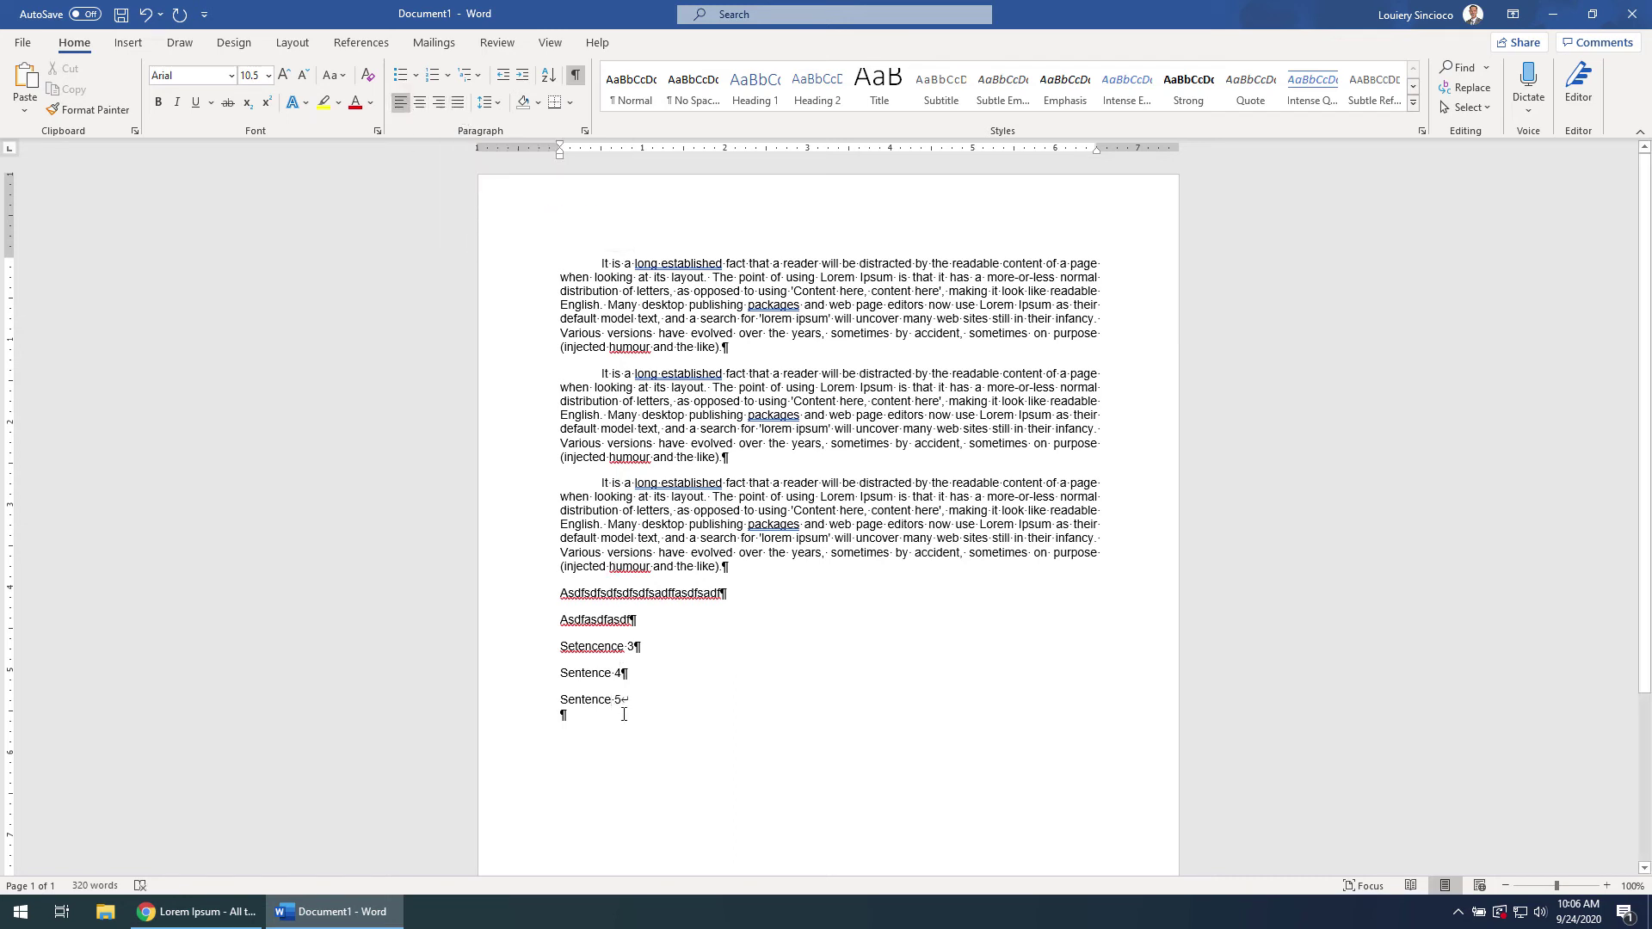
Step: Add 'Setence 6' and 'Sentence 7' lines, each ending with a line break
text(Setence 6)
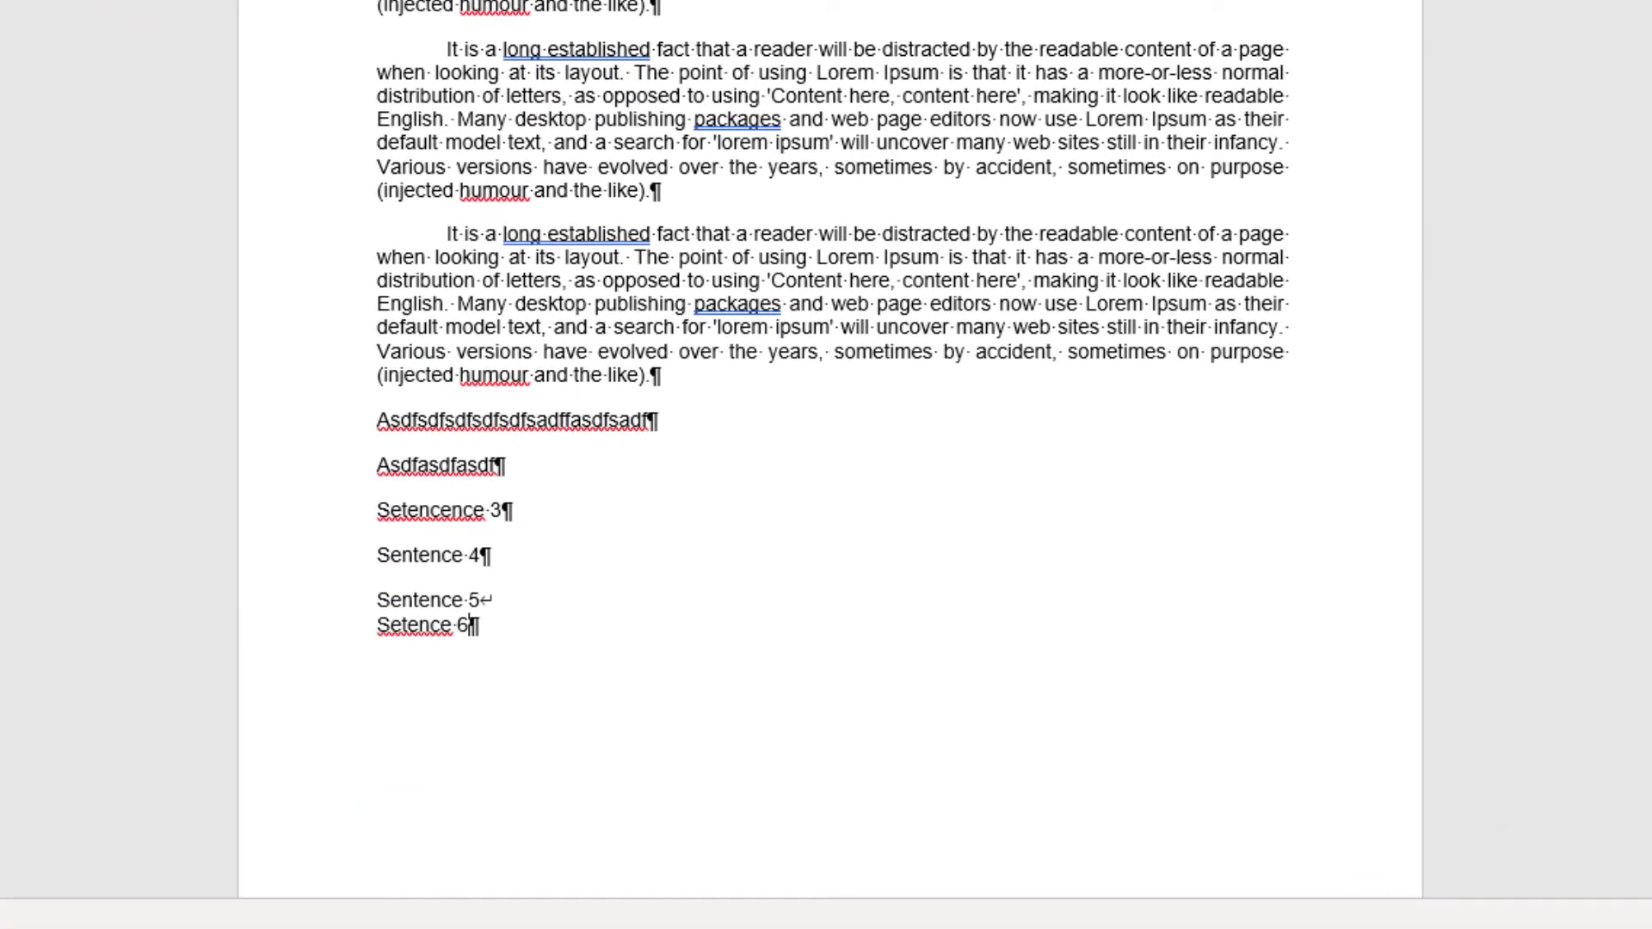
key(shift+Return)
text(Sentence 7)
key(shift+Return)
key(Up)
key(Up)
key(Right)
key(Right)
Step: Correct 'Setence 6' to 'Sentence 6' and replace the Sentence 4 and Setencence 3 lines with 'Paragraph'
text(n)
click(484, 559)
triple_click(494, 532)
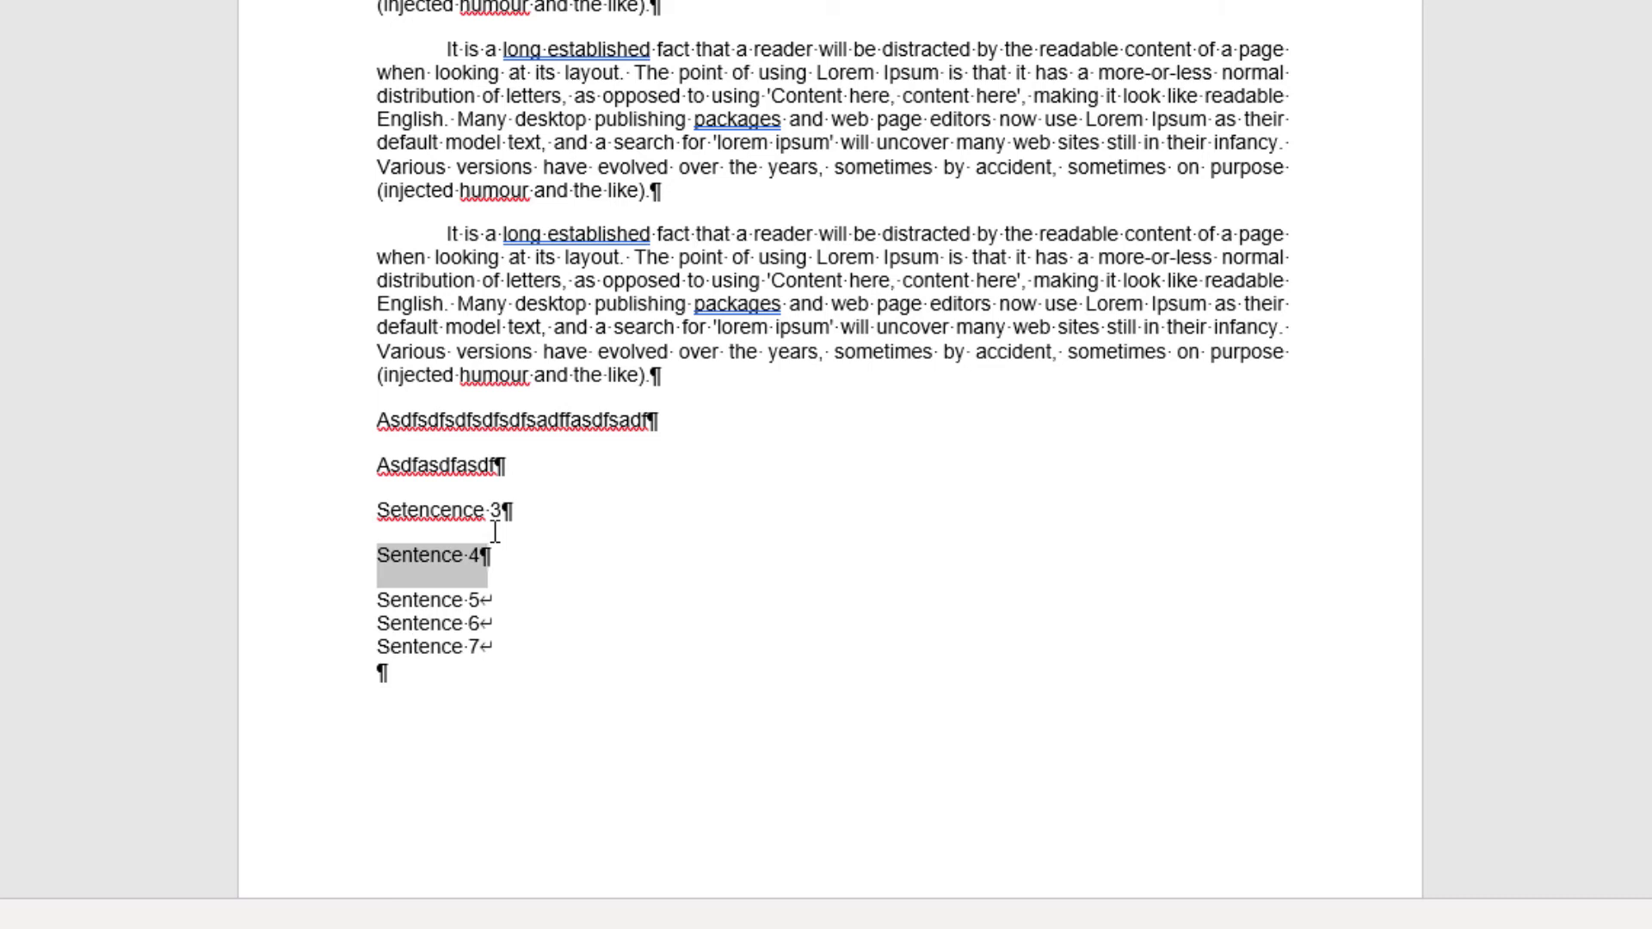
text(Paragraph)
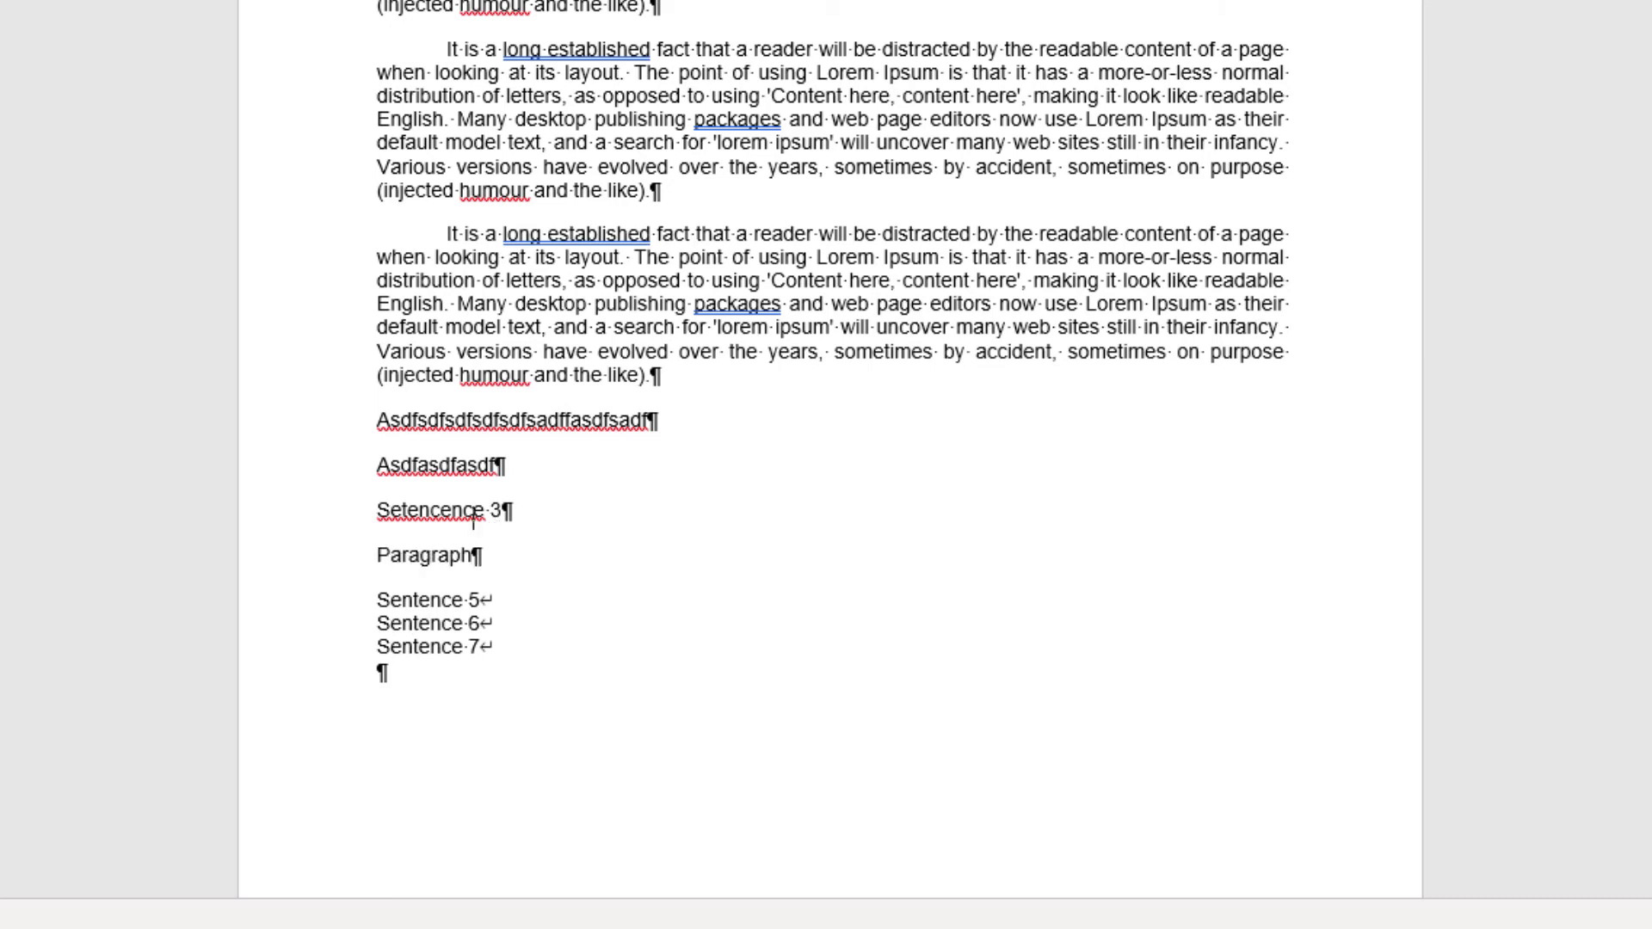
triple_click(494, 532)
text(Paragraph)
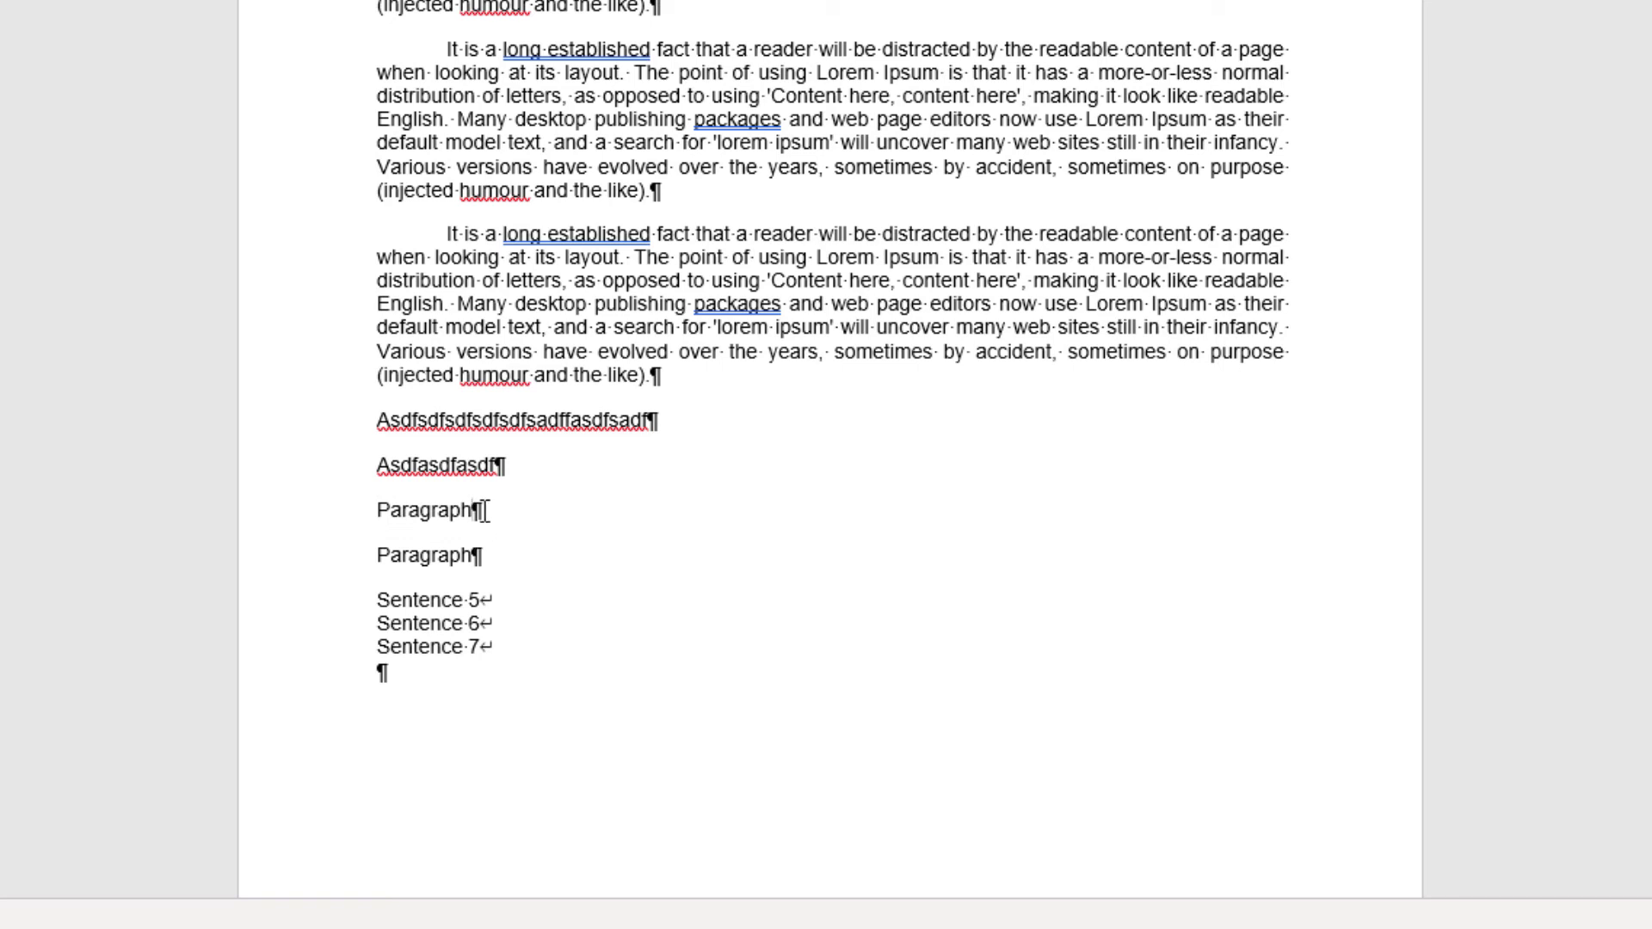
Step: Select the Paragraph lines, Sentence 5–7 lines, and Lorem Ipsum text to compare paragraph marks with line breaks
drag(484, 510, 465, 557)
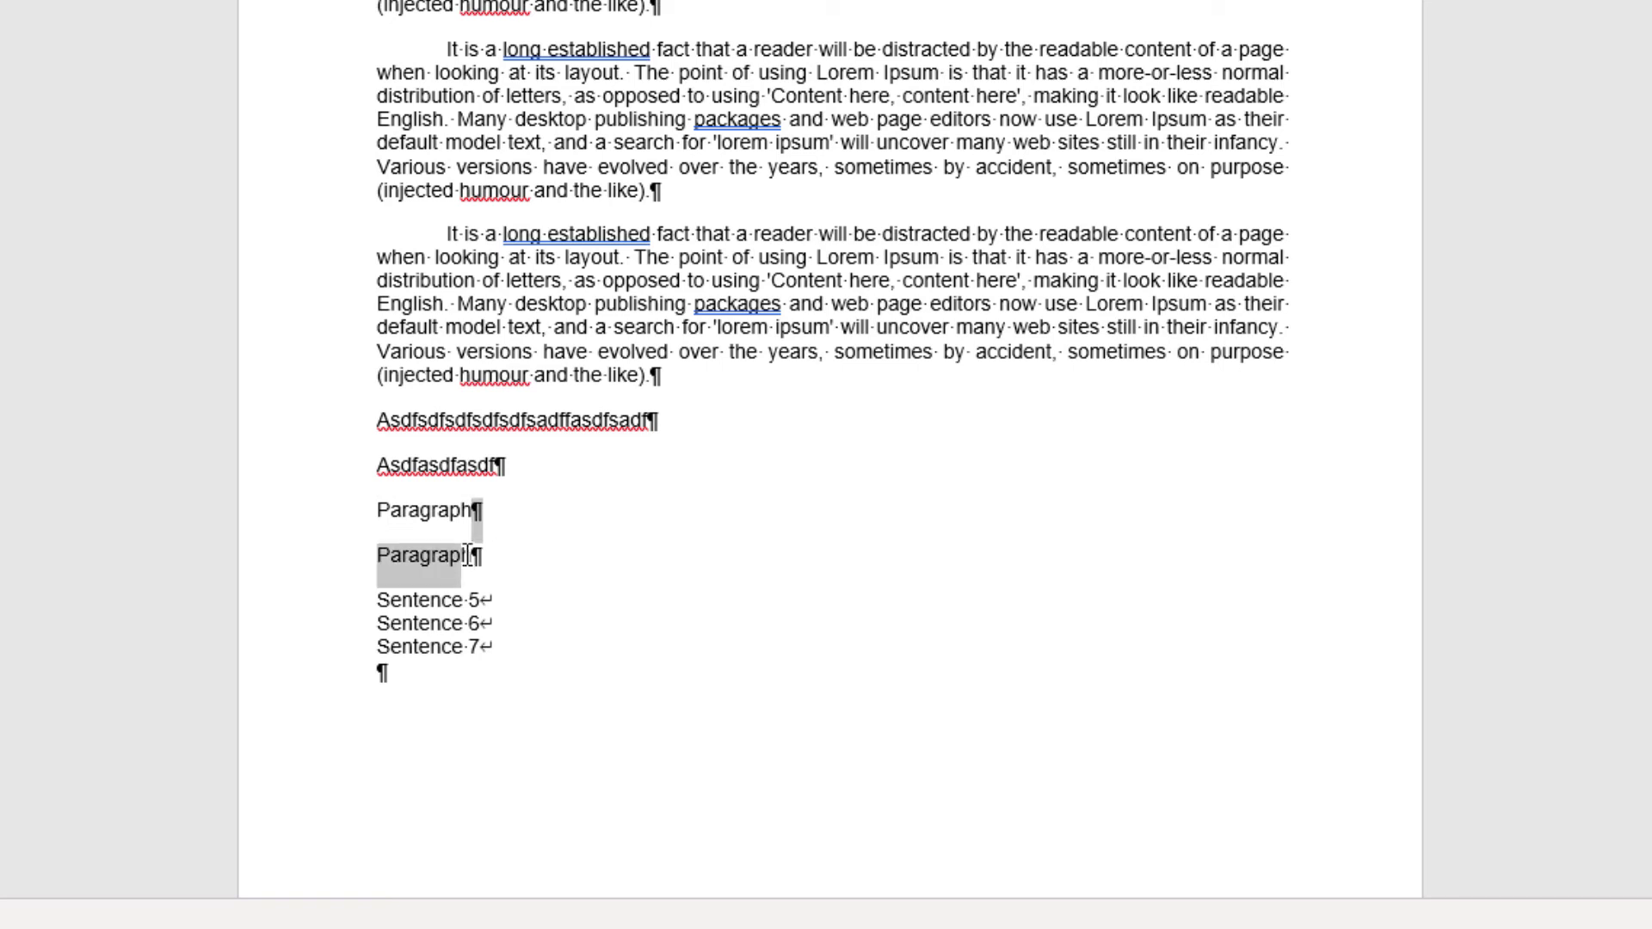
click(448, 514)
drag(451, 599, 457, 642)
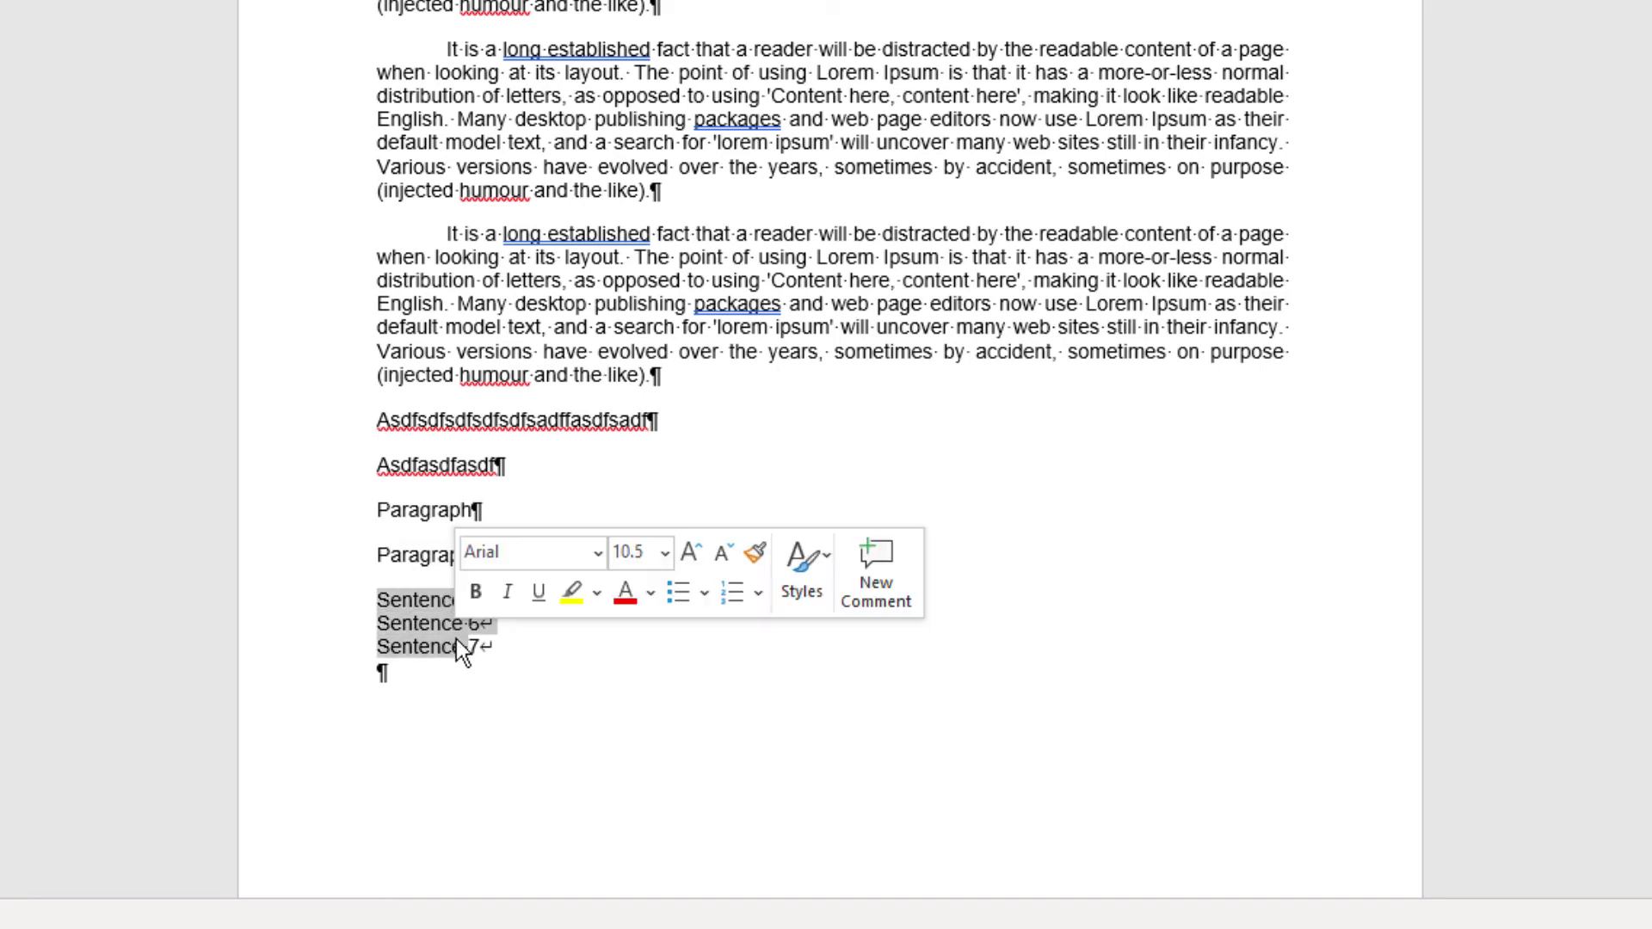
click(449, 637)
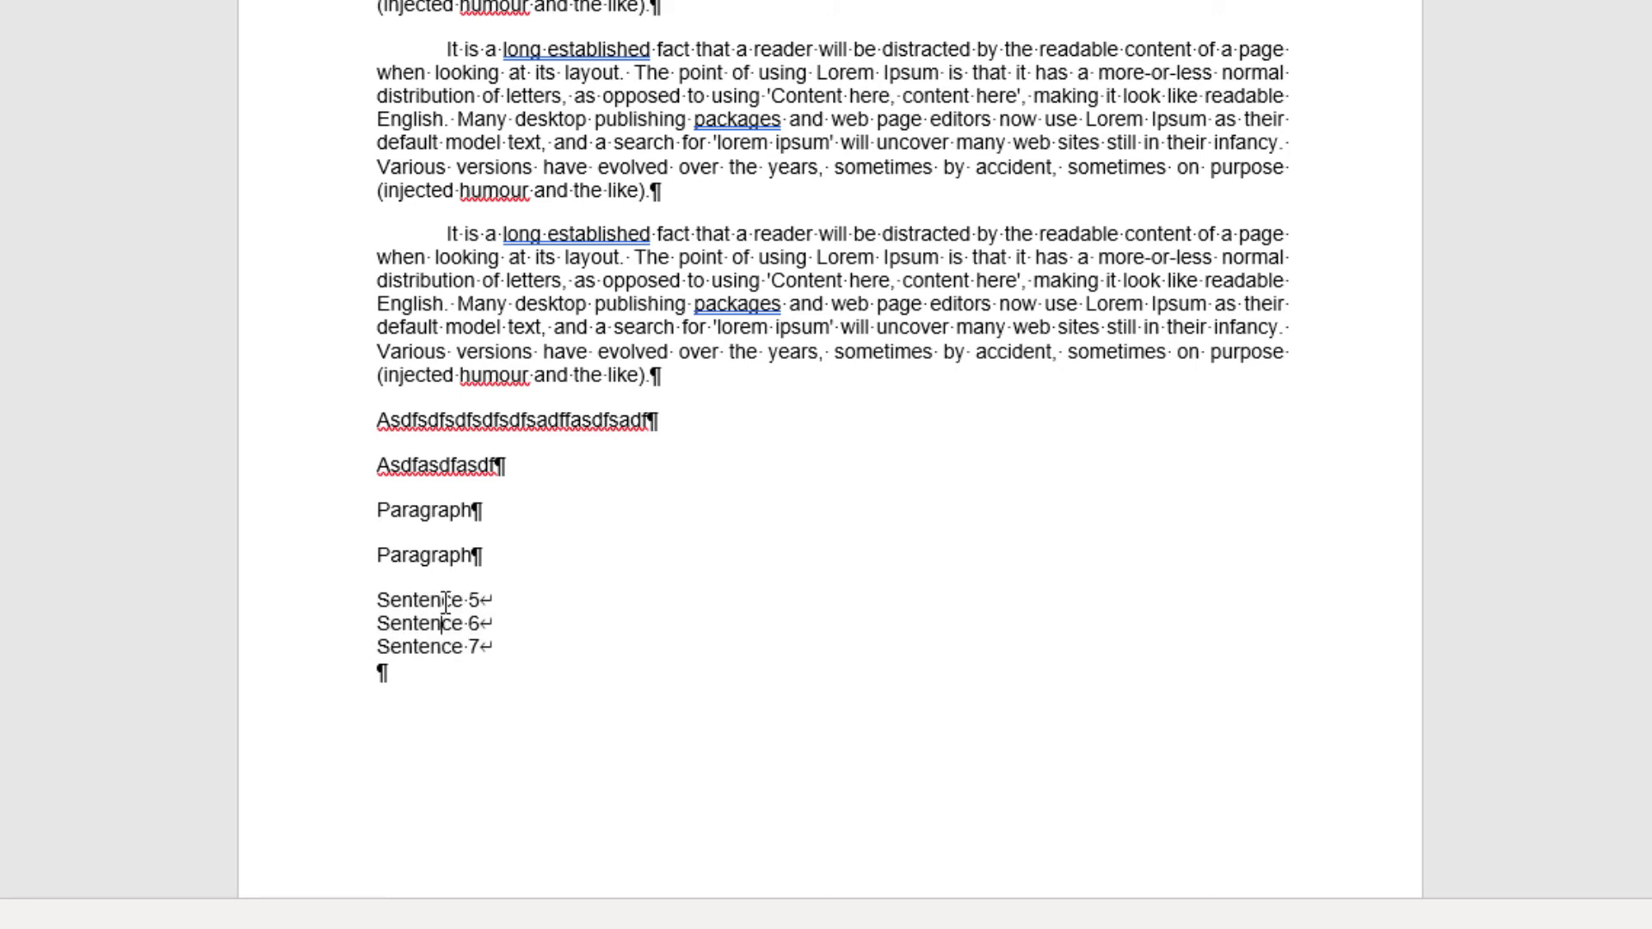
drag(818, 257, 635, 309)
click(439, 295)
drag(725, 237, 627, 355)
click(576, 142)
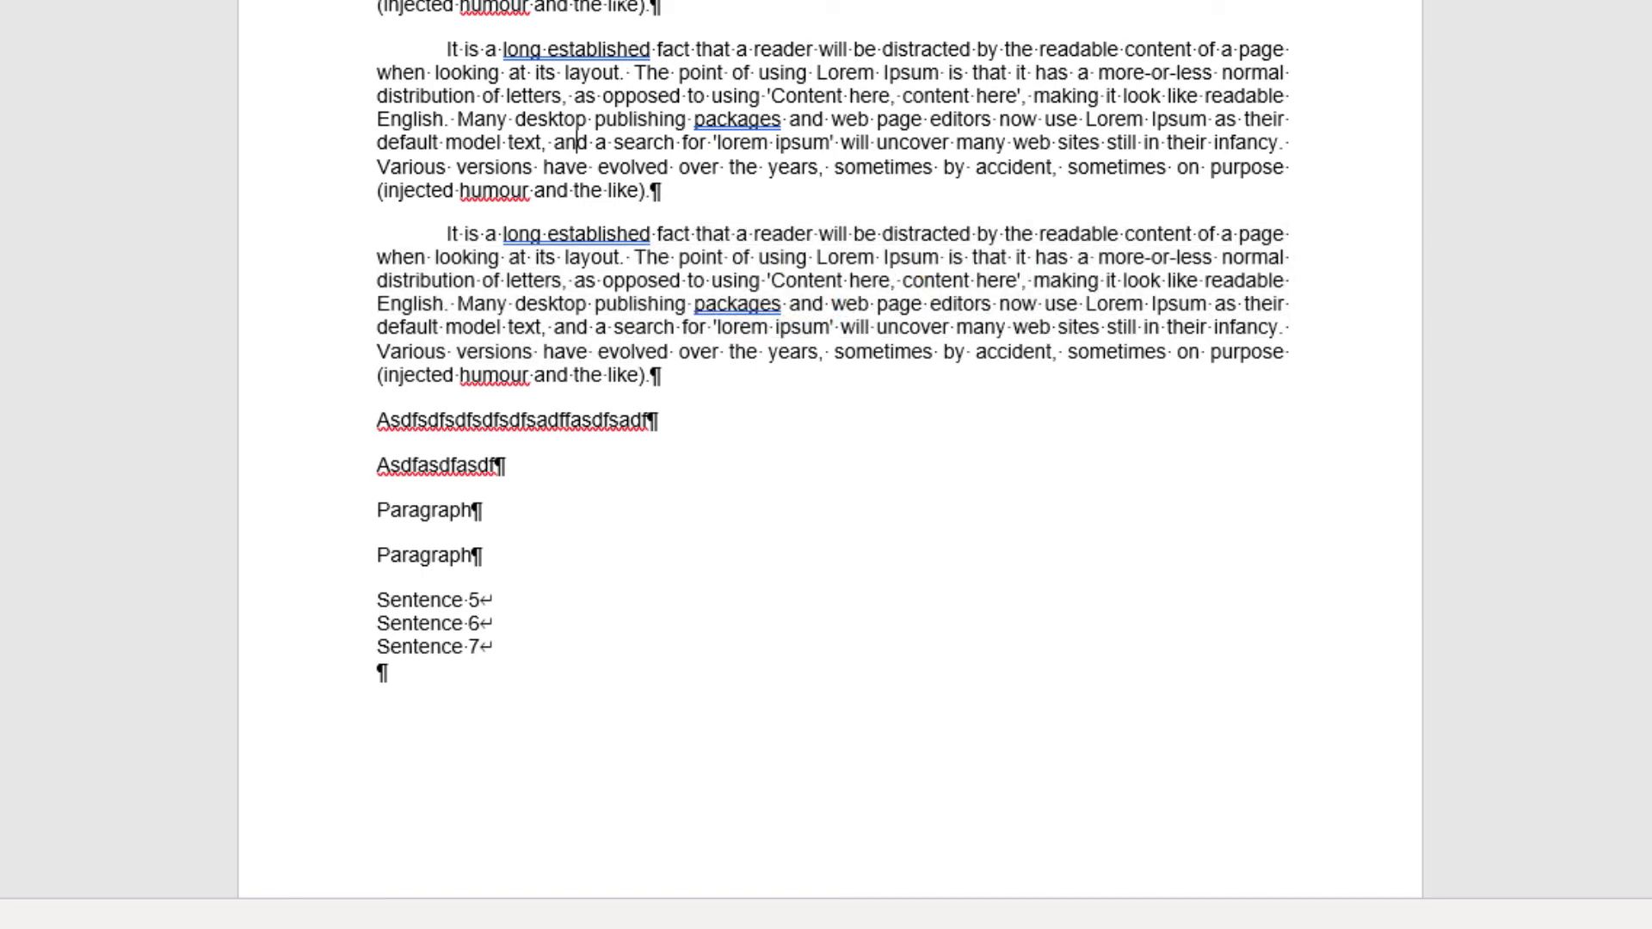
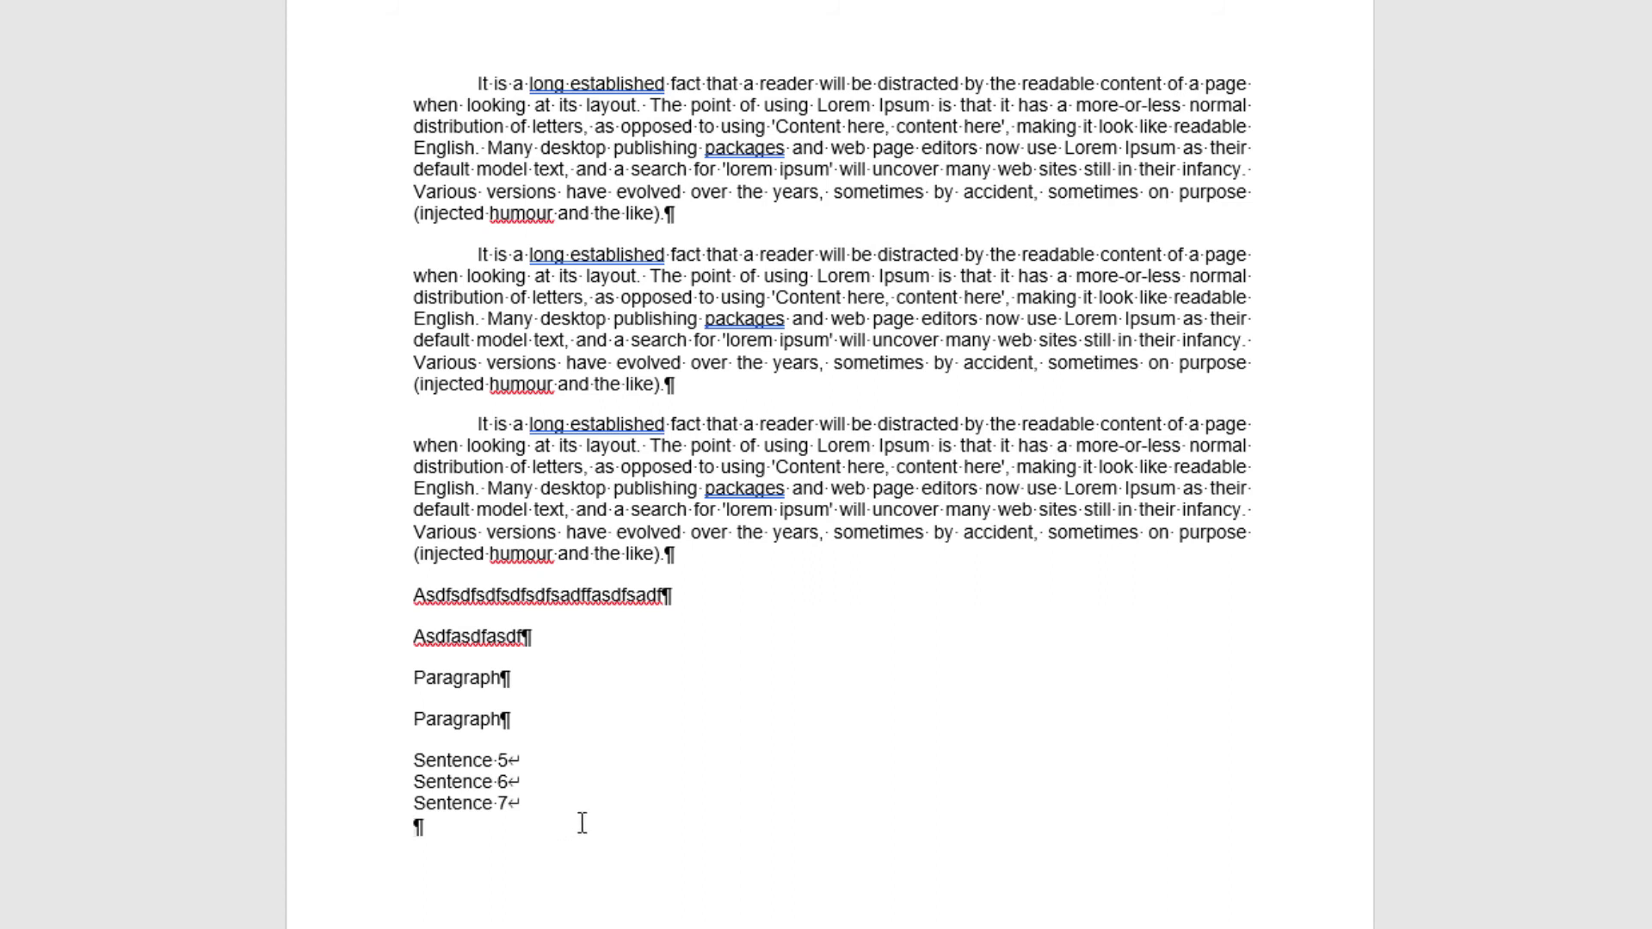
Step: Start a new paragraph below Sentence 7 with four gibberish lines joined by line breaks
key(Return)
text(fasdfsdfasdfasdfasdf)
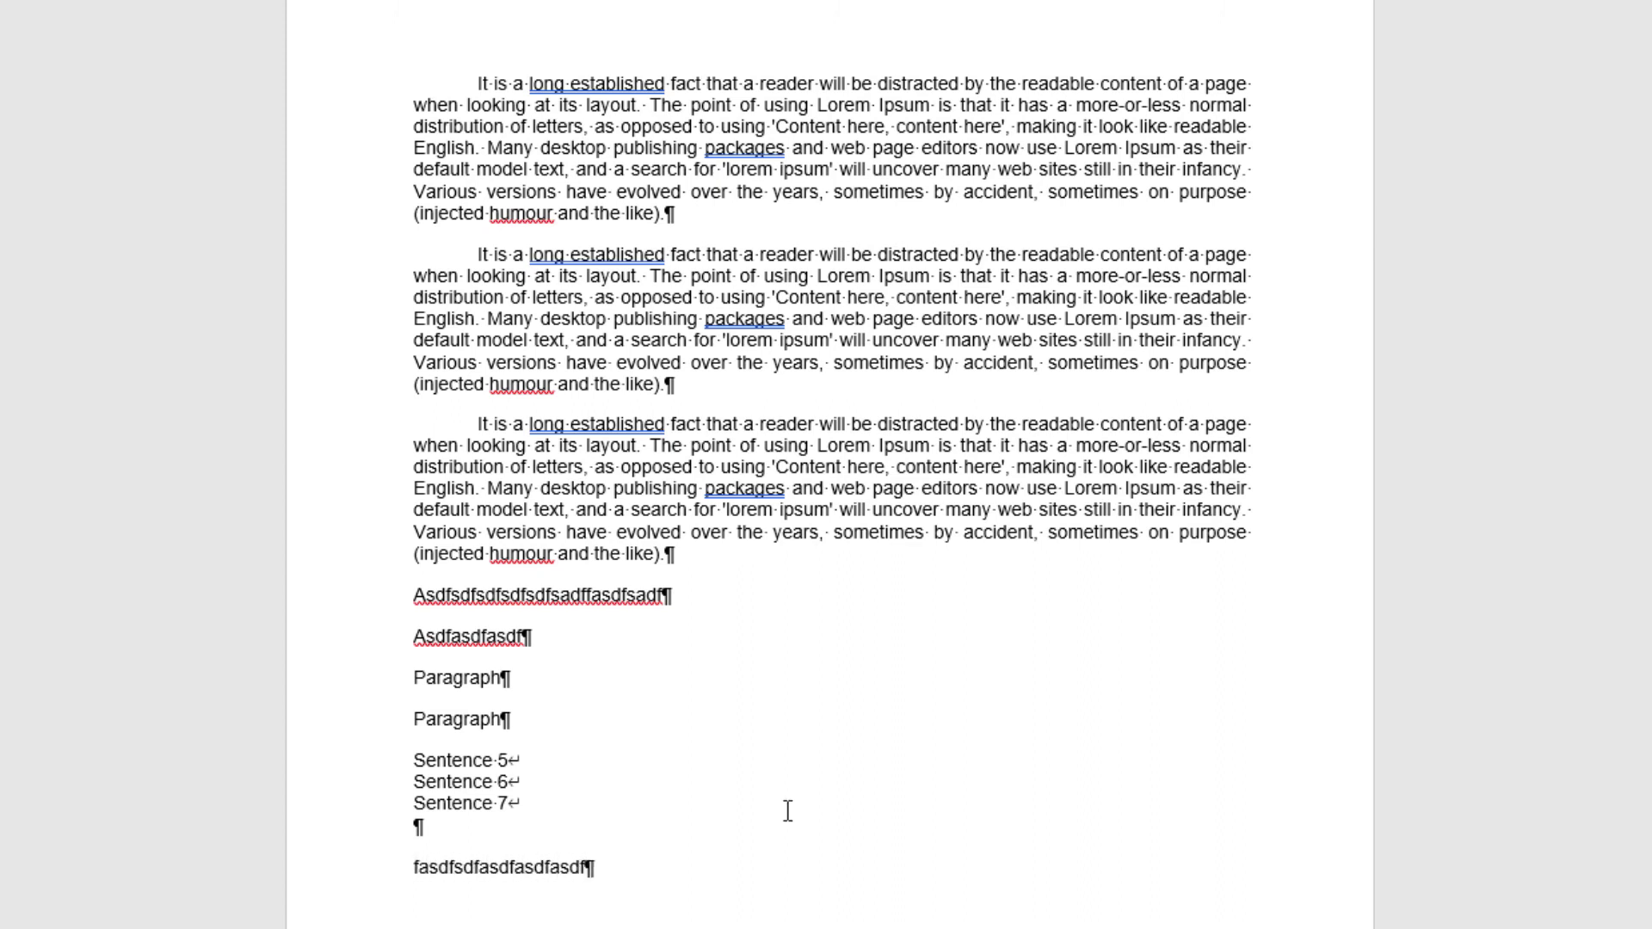
key(shift+Return)
text(laksdjfa;lksdjf;alsdkfj;alsdjf)
key(shift+Return)
text(asldkfja;sdlfkjasd;lfkjadsf)
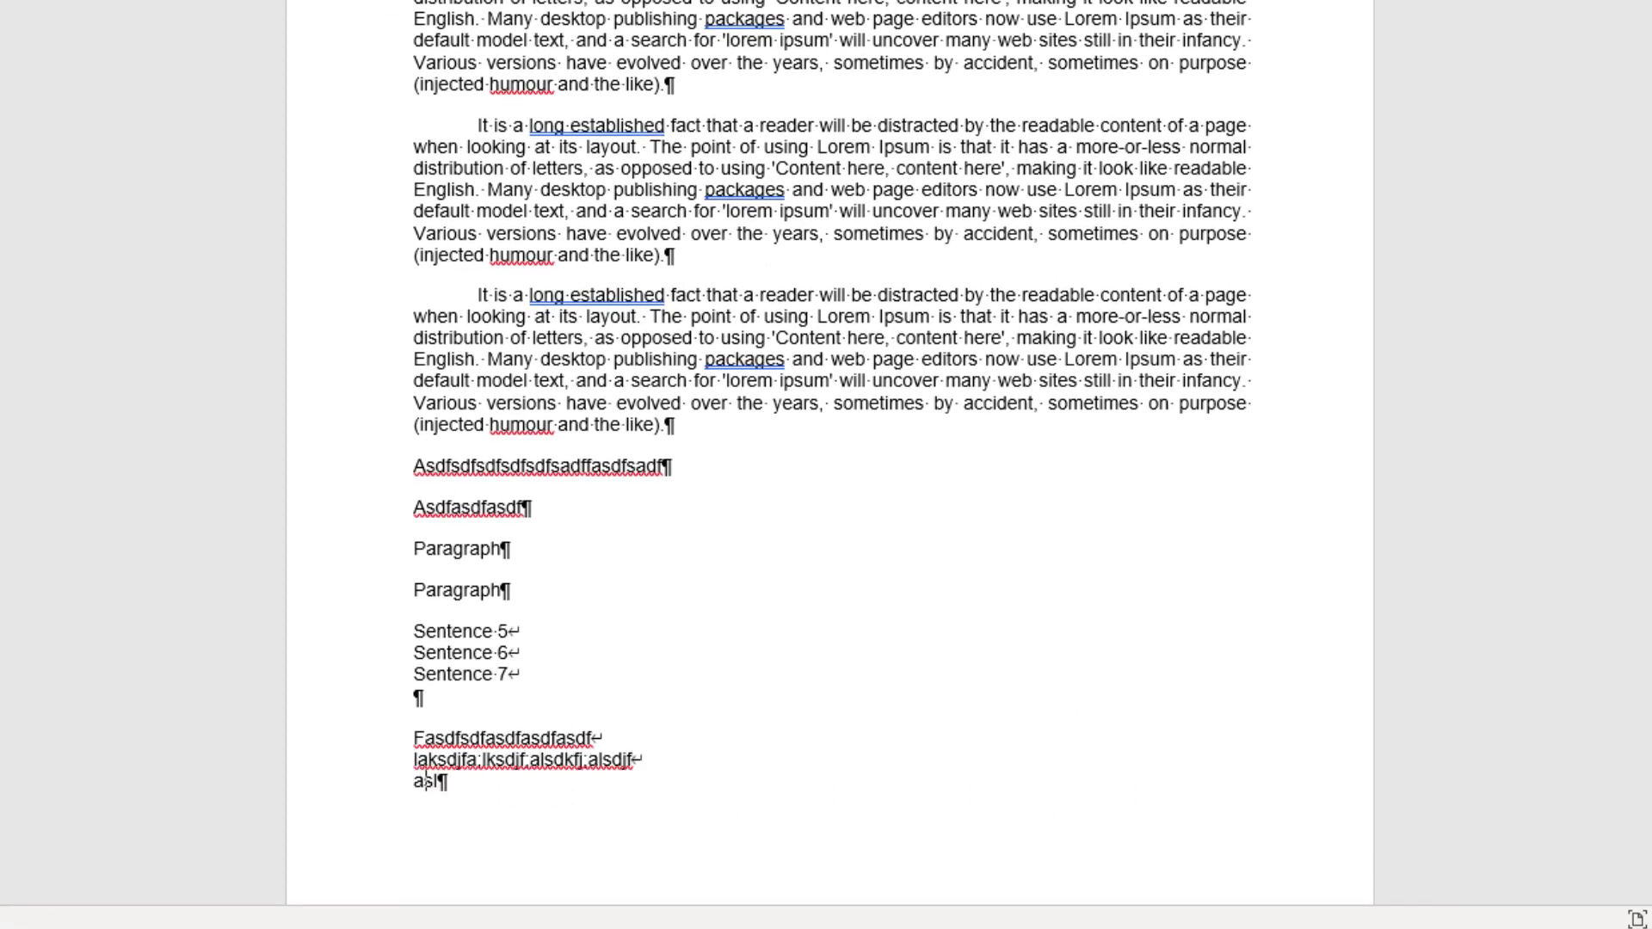
key(shift+Return)
text(asdfasdfasdf)
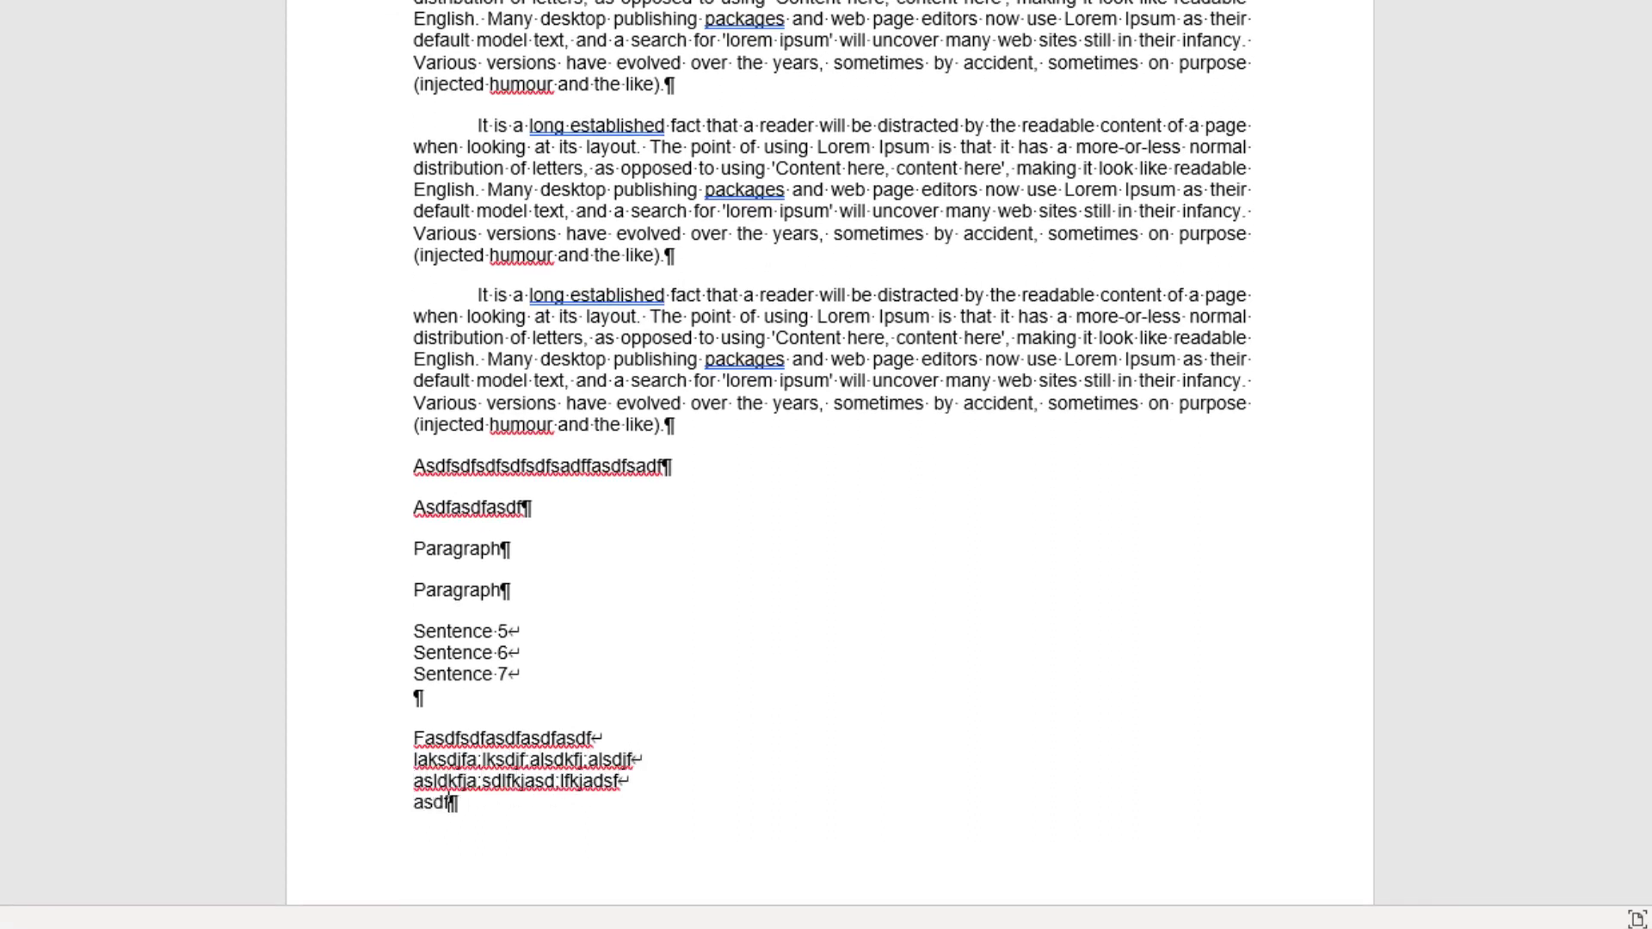
key(shift+Return)
Step: Add five empty paragraphs after the four-line block
key(Return)
key(Return)
key(Return)
key(Return)
key(Return)
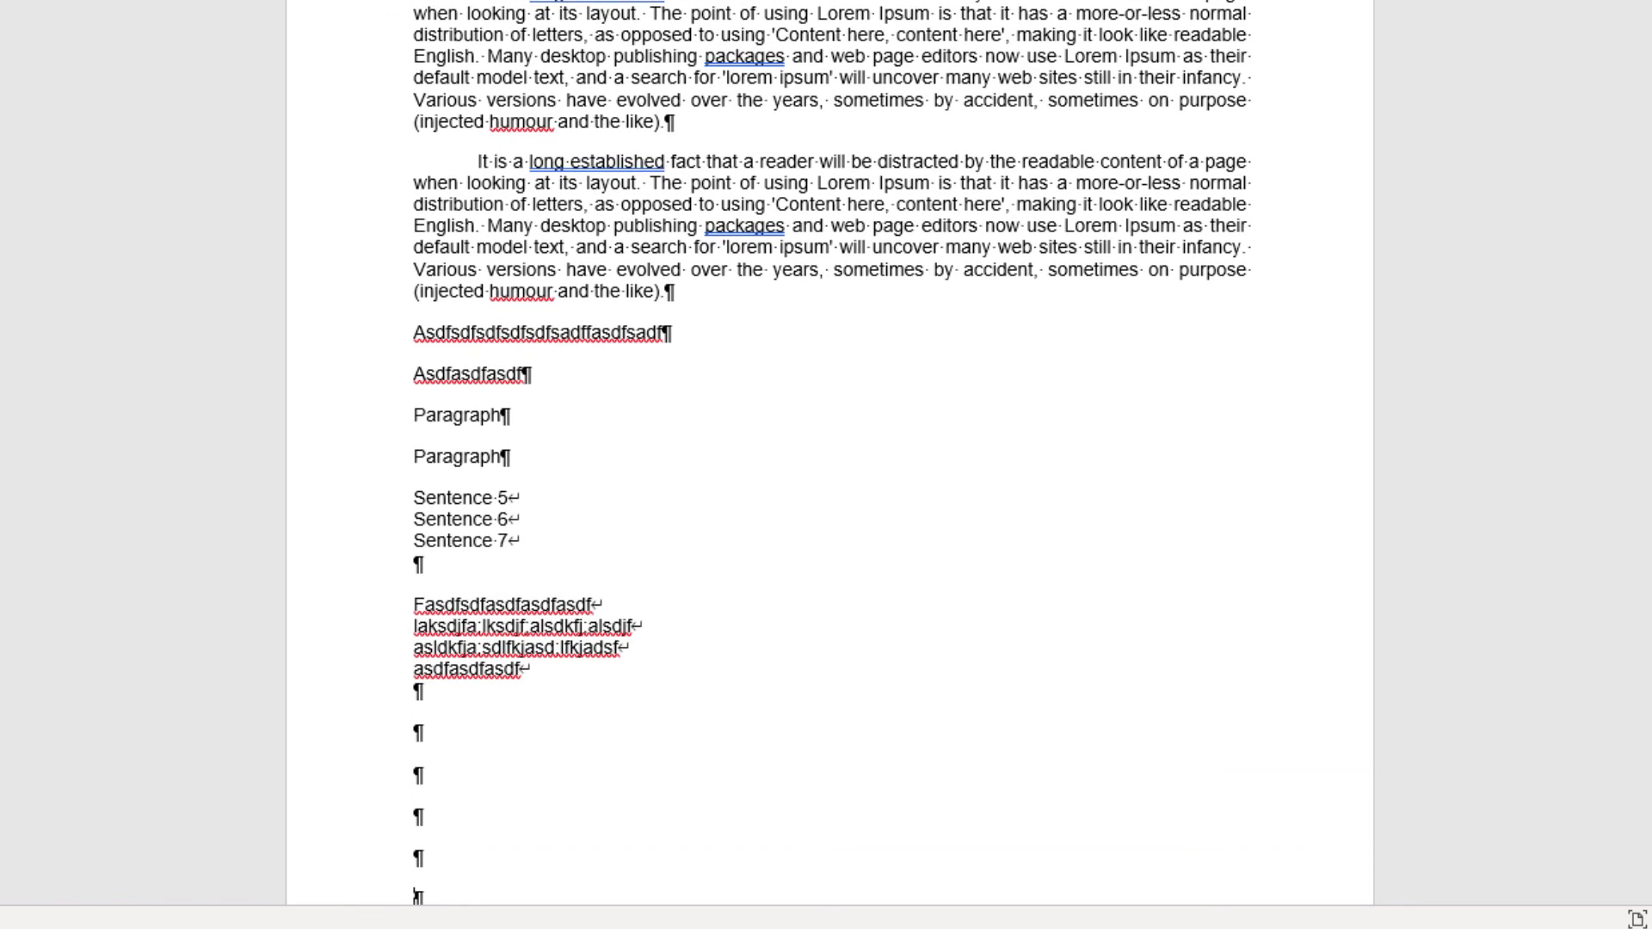
scroll(929, 468, down, 3)
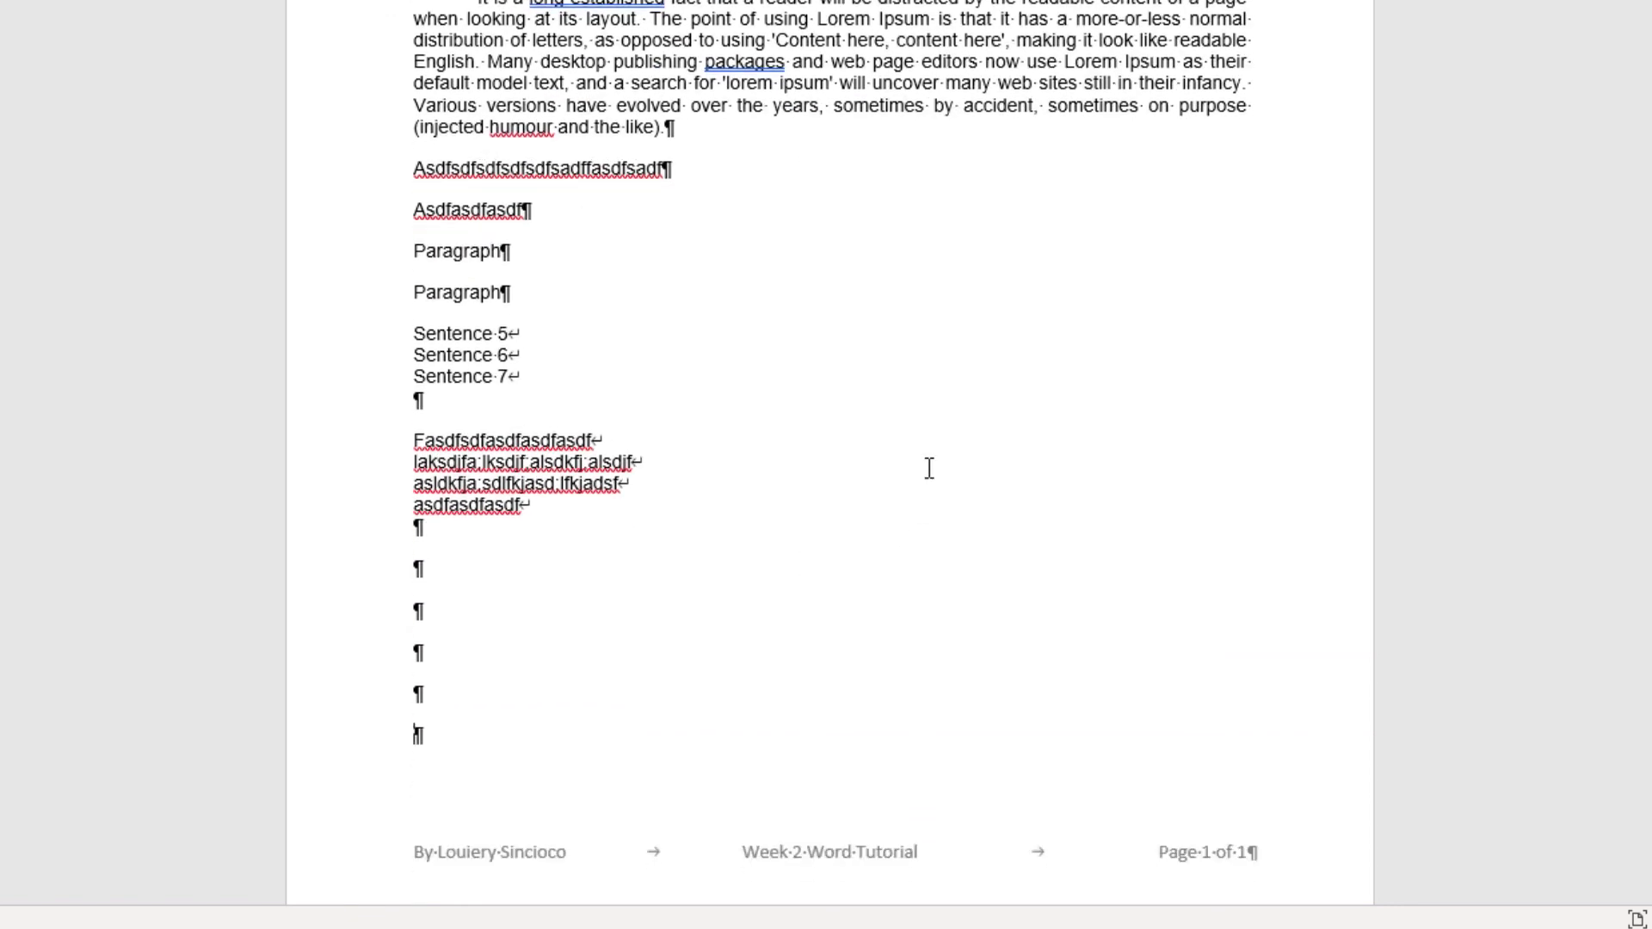
scroll(926, 424, up, 5)
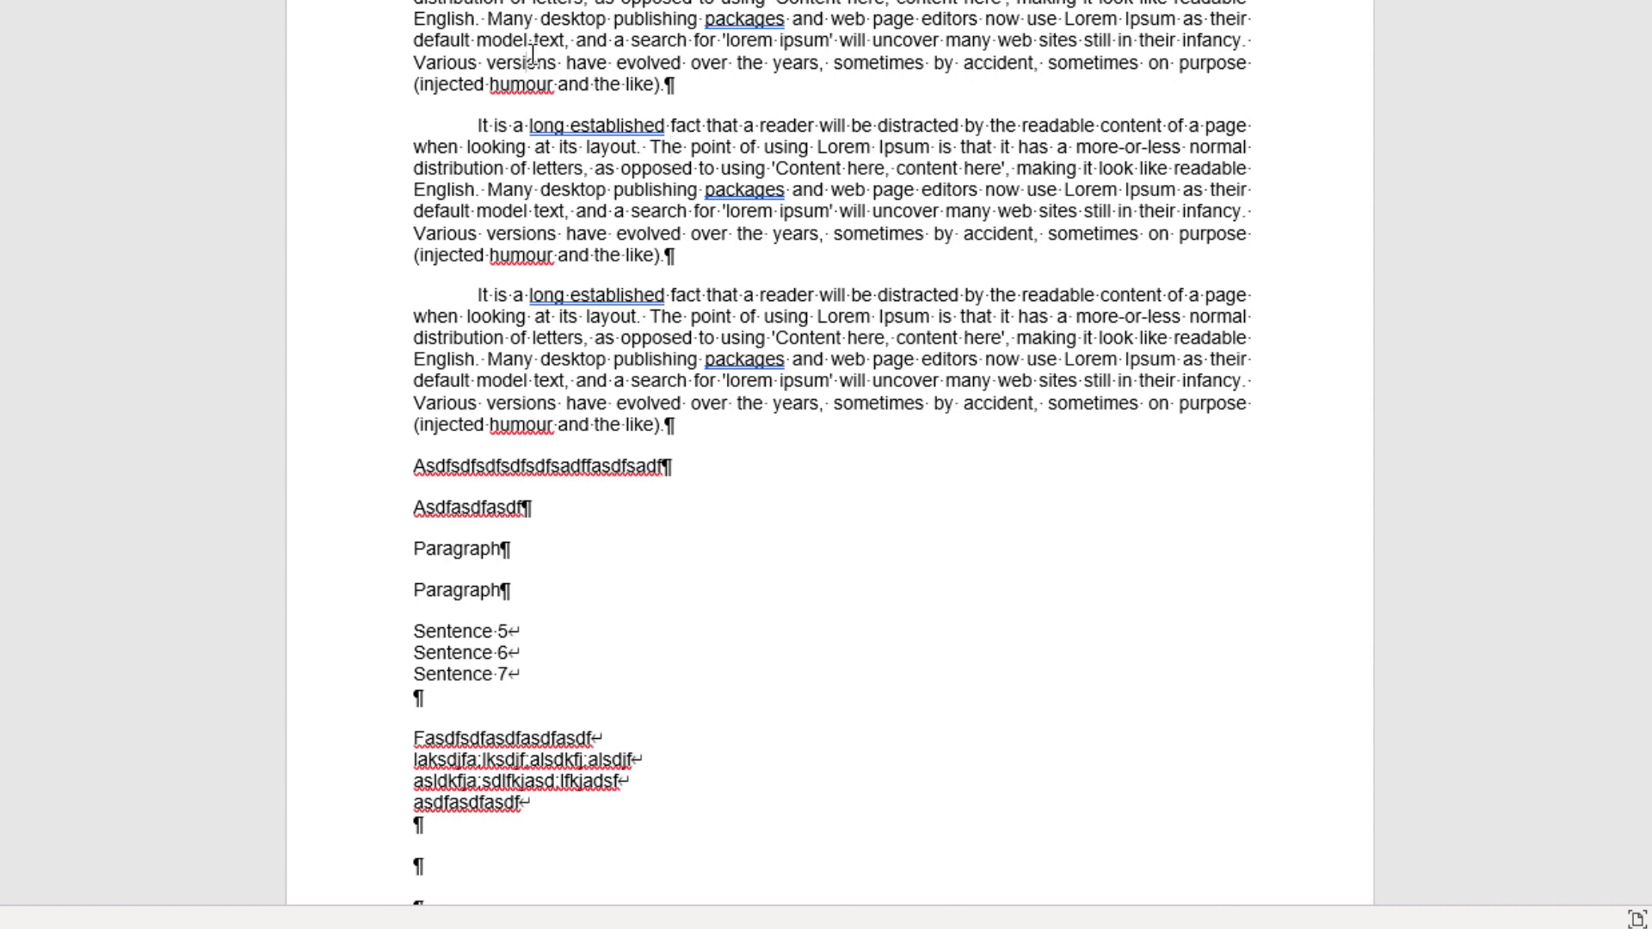